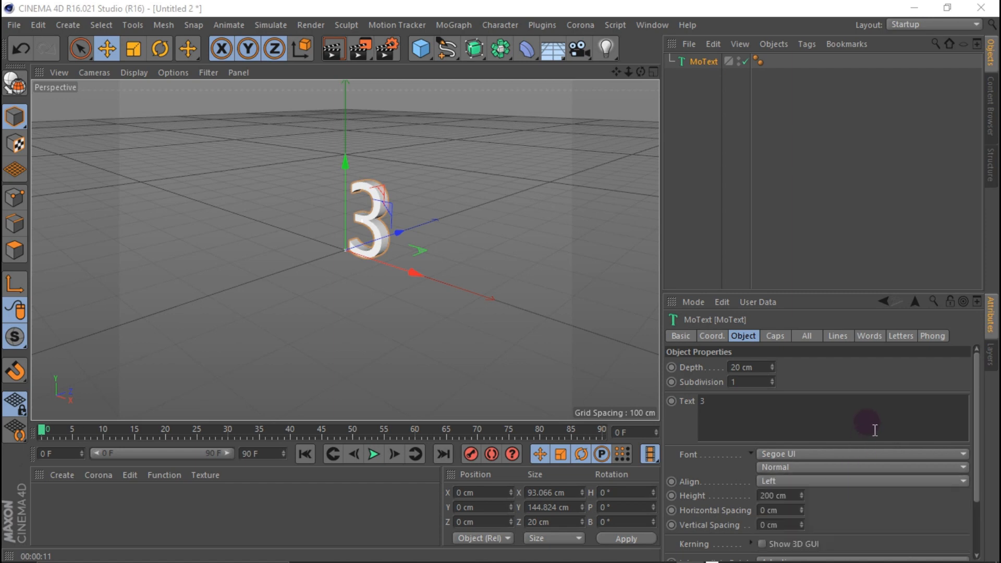
Set the alignment of the MoText "3" to Middle.
click(868, 480)
click(795, 511)
scroll(360, 189, up, 6)
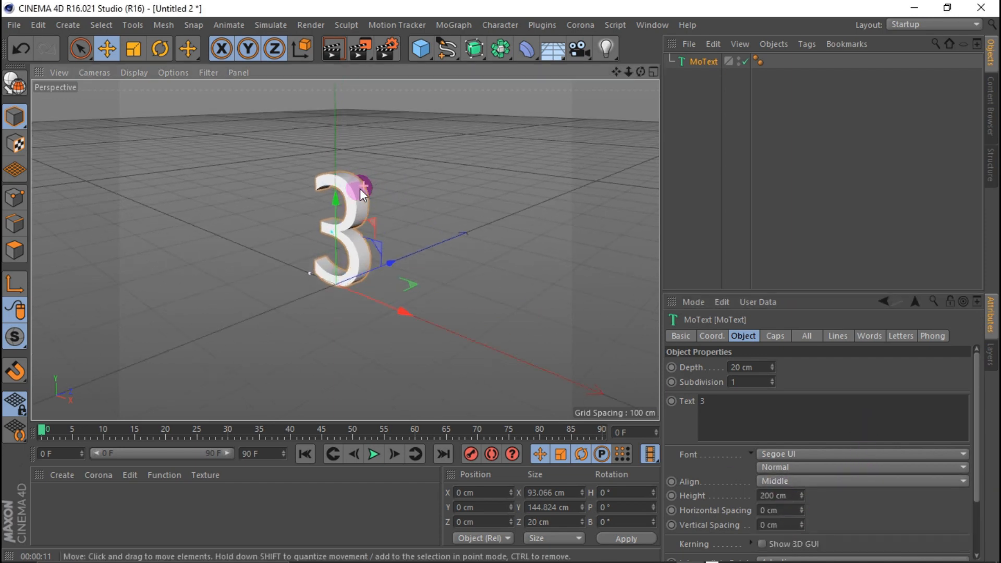
Change the font of the MoText "3" to LEMON MILK Bold.
click(902, 463)
click(903, 458)
click(903, 458)
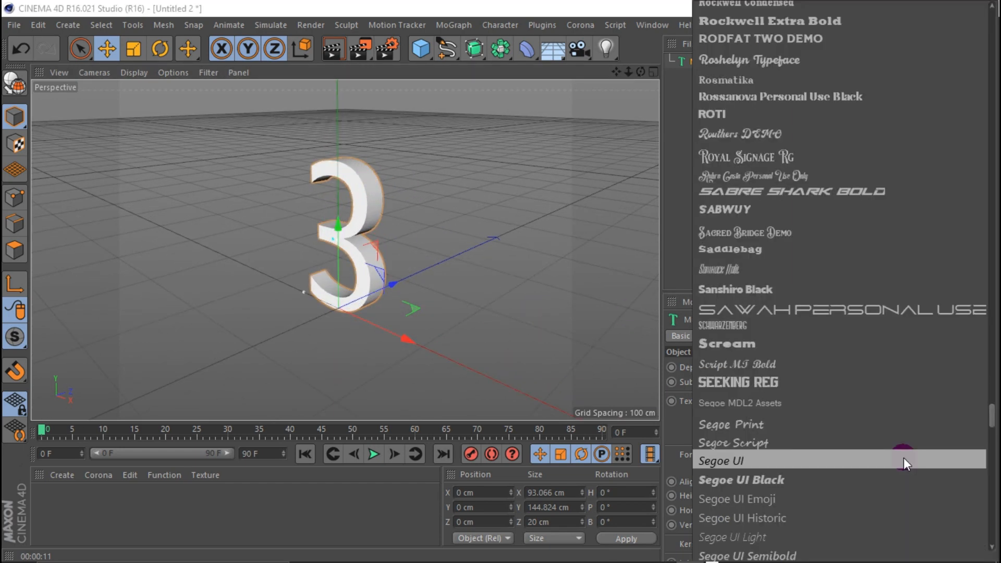
drag(993, 411, 993, 269)
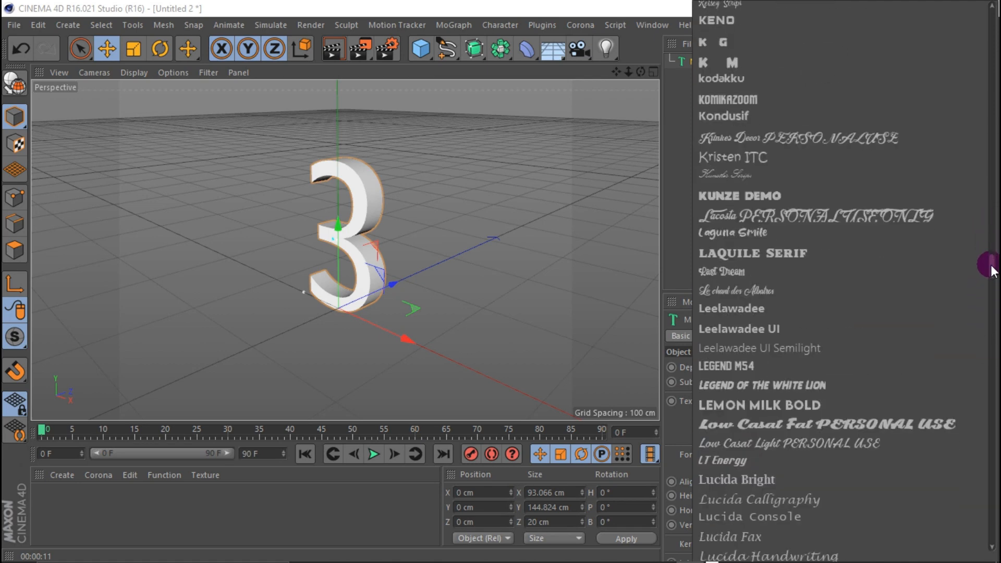
click(714, 407)
scroll(415, 229, up, 3)
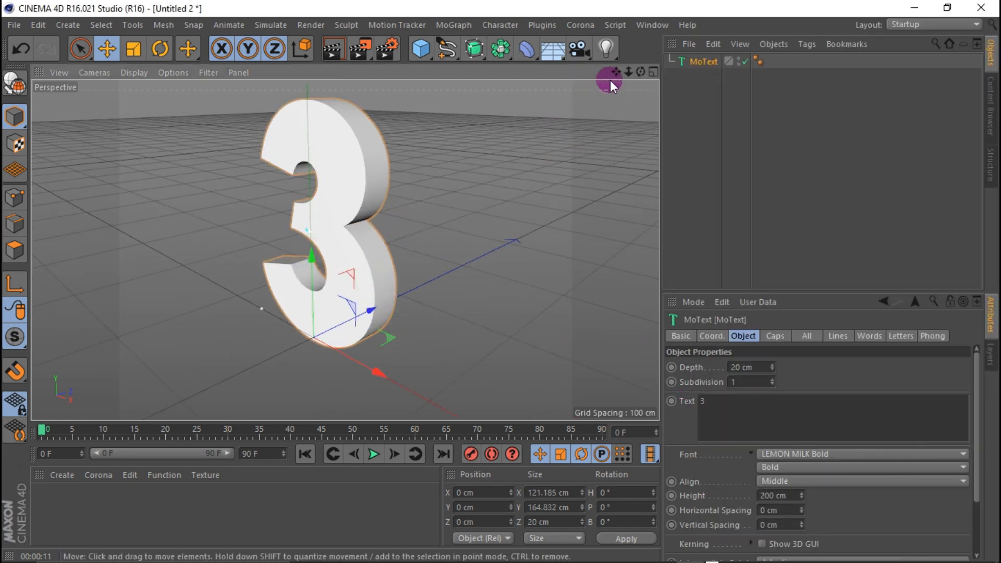
Set the extrusion depth of the MoText object to 5 cm.
double_click(751, 367)
text(5)
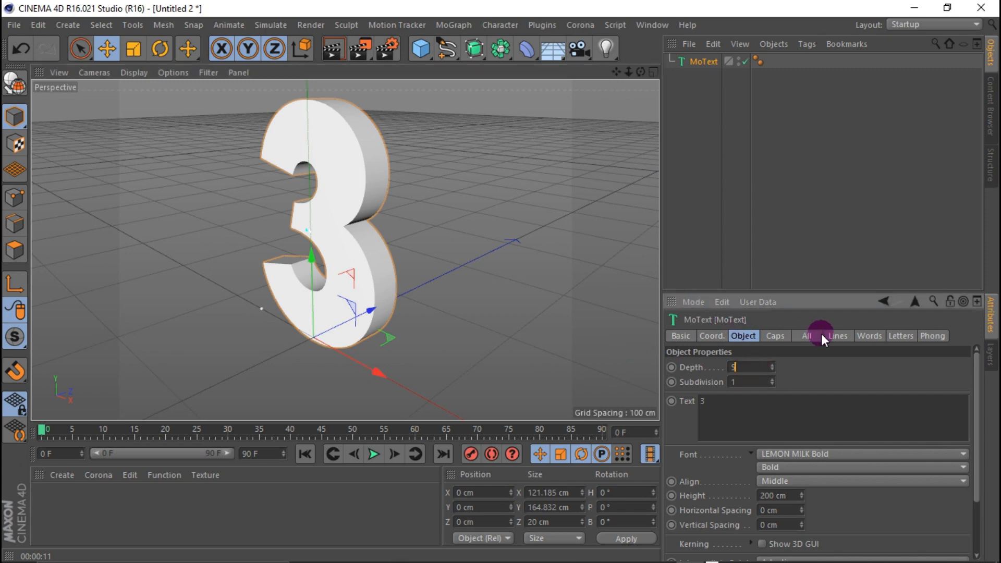
key(Return)
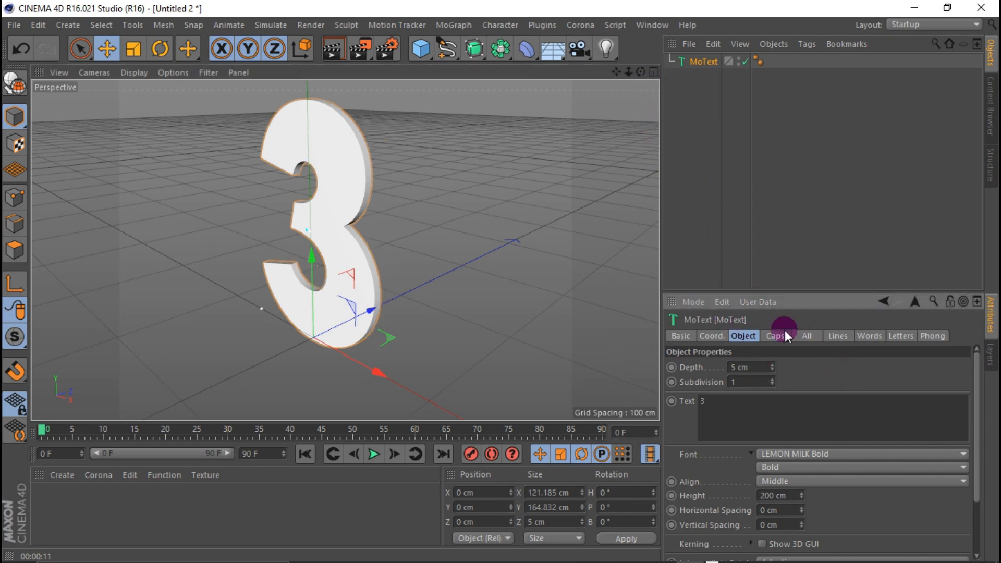
Duplicate the MoText object in the object hierarchy.
drag(642, 70, 649, 48)
click(710, 62)
drag(709, 64, 702, 83)
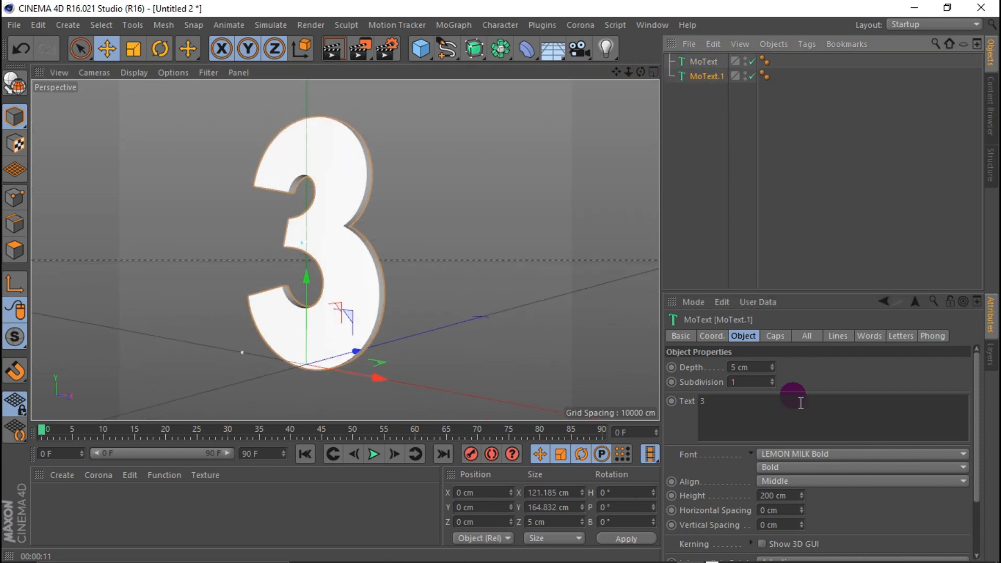
Set the duplicate MoText.1's start and end caps to Fillet with the Half Circle fillet type.
click(775, 335)
click(815, 365)
click(828, 410)
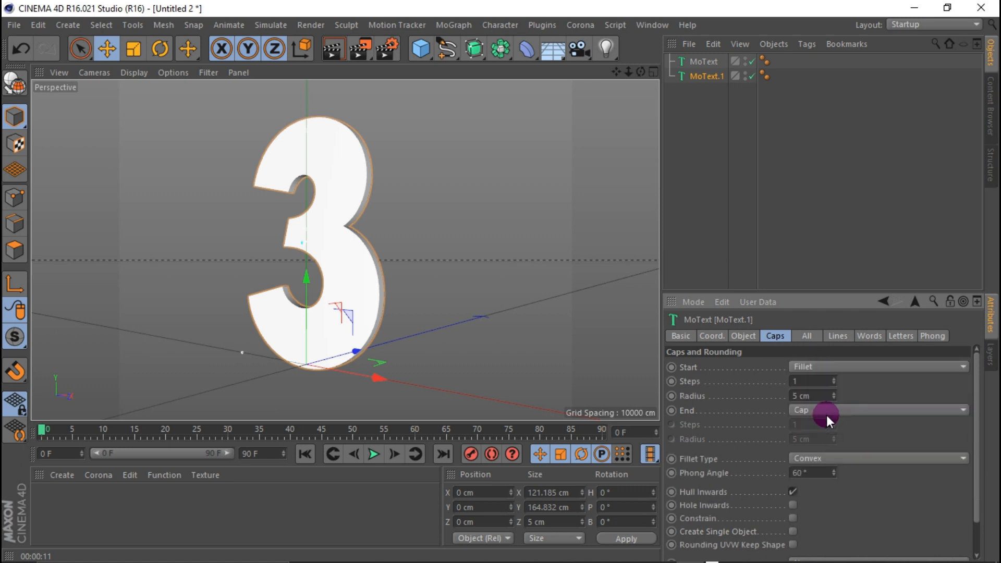
click(831, 410)
click(835, 455)
click(881, 458)
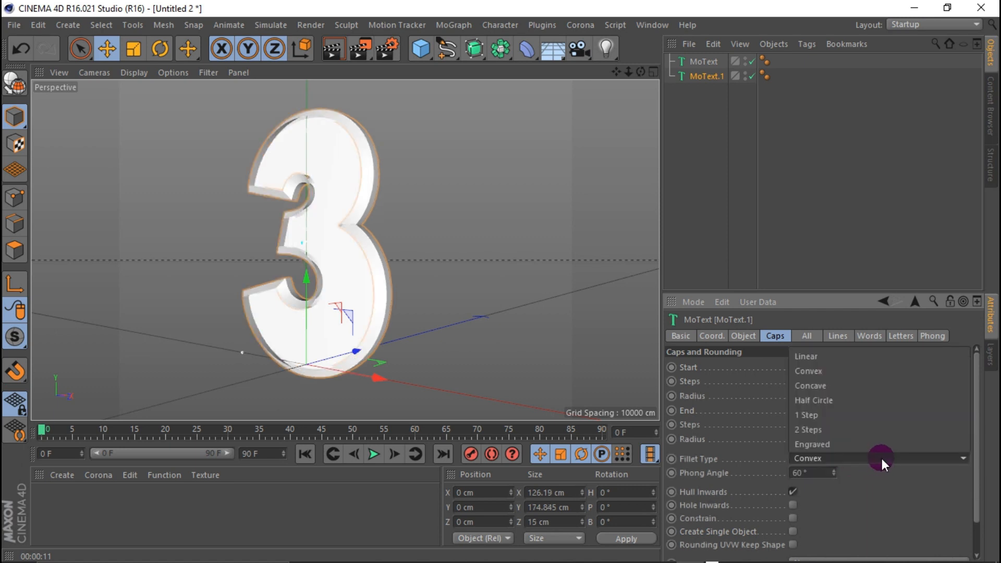
click(829, 407)
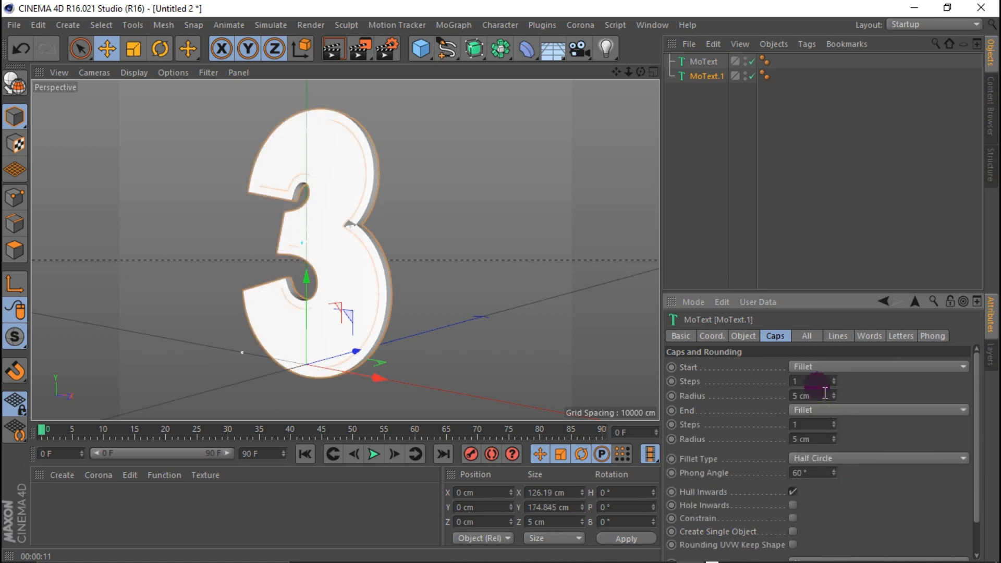
Set both the start and end fillet steps of MoText.1 to 5.
click(796, 381)
text(5)
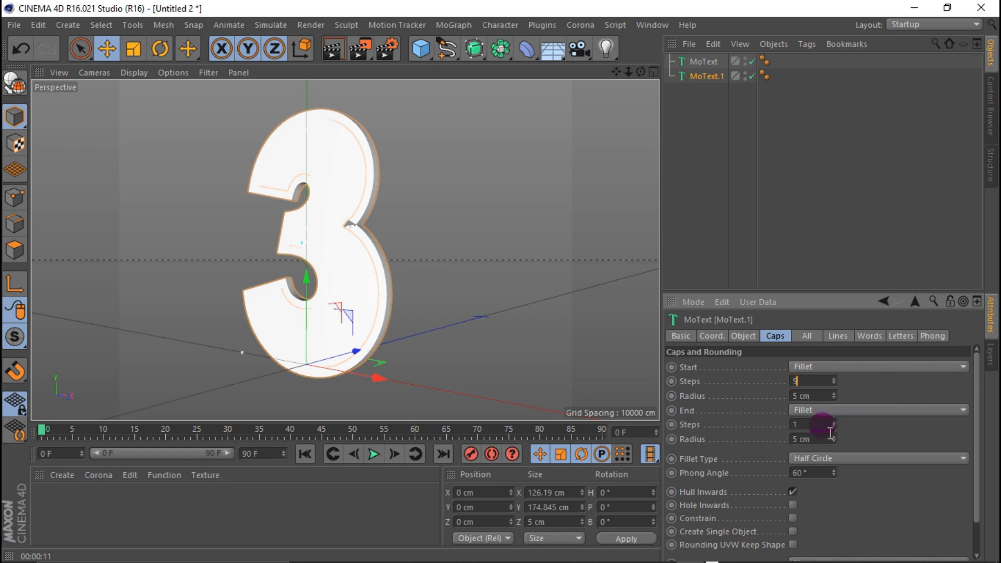
click(765, 411)
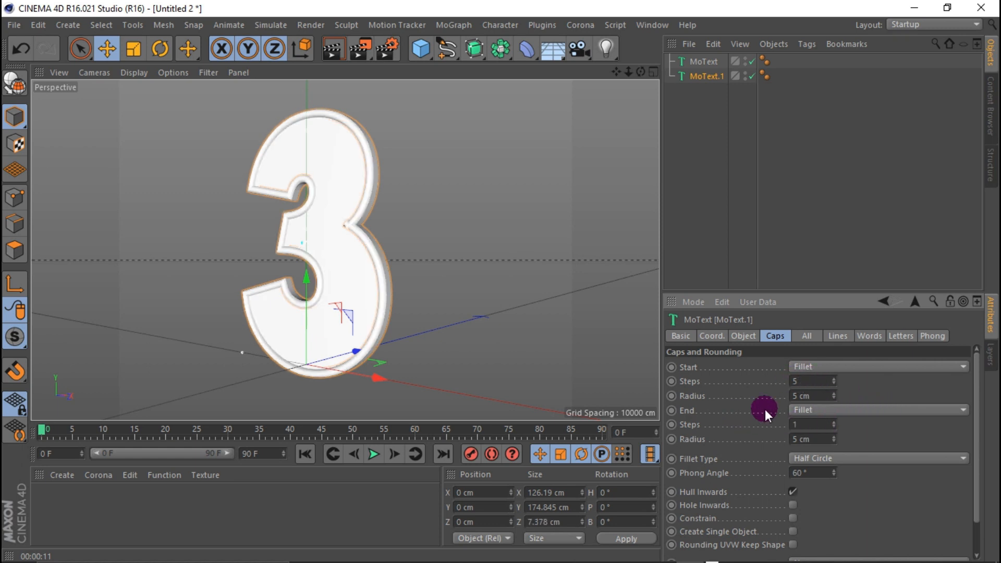
click(803, 424)
text(5)
click(860, 392)
Give the original MoText a Fillet Cap start with 4 steps and a 4 cm radius.
click(703, 61)
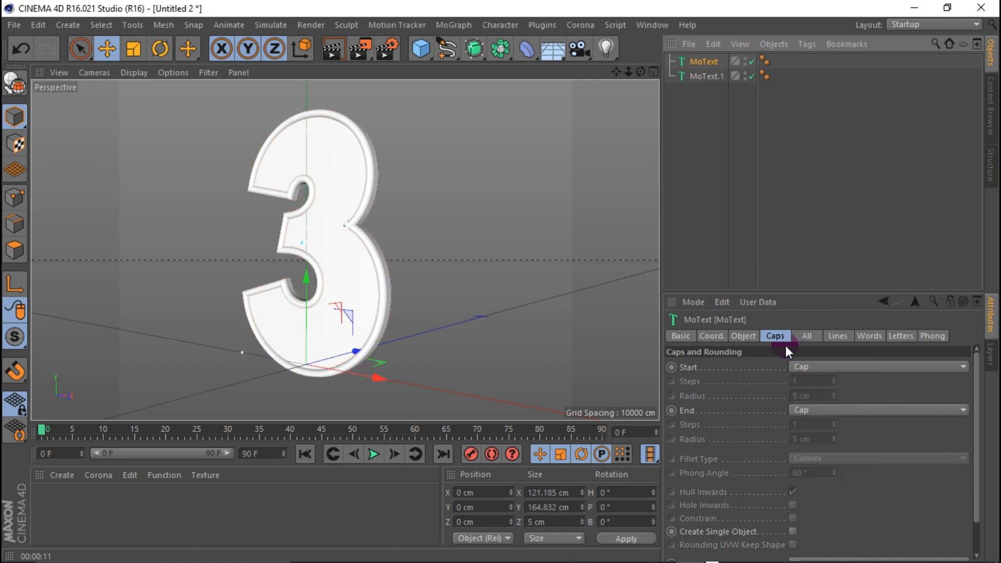
click(747, 337)
click(774, 335)
click(813, 367)
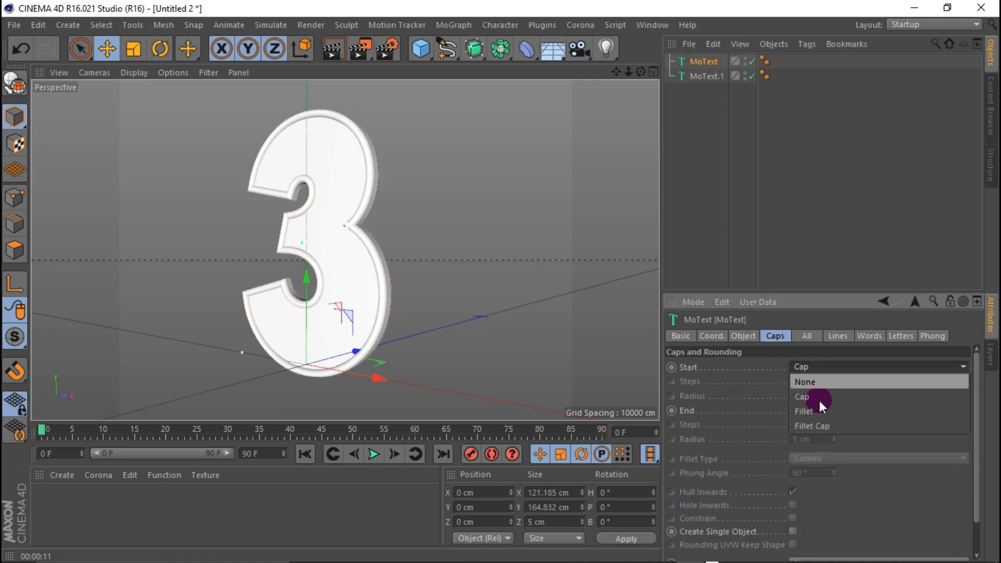
click(832, 427)
click(812, 381)
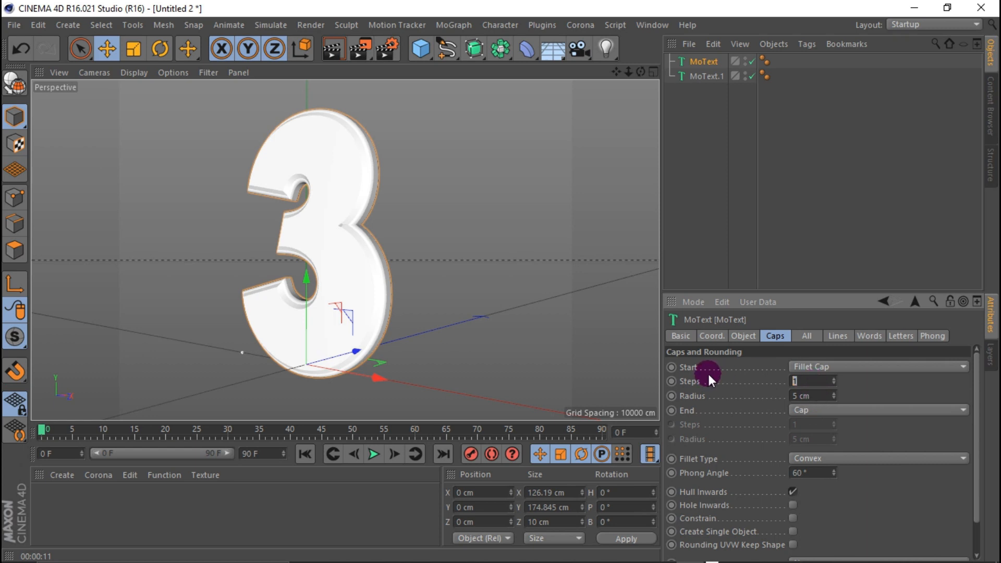
text(4)
key(Return)
click(834, 400)
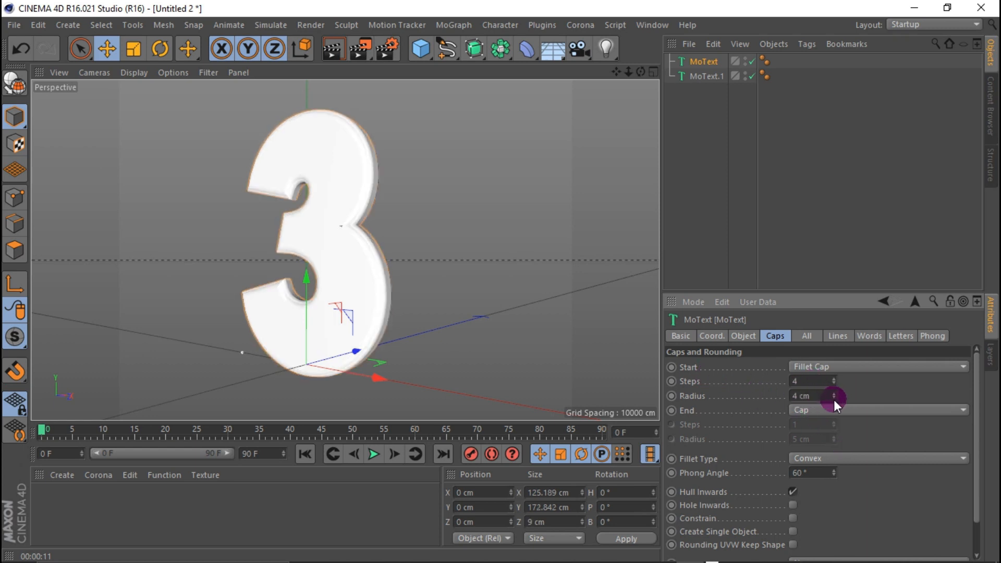
Increase the extrusion depth of MoText.1, trying 30 cm before setting it to 40 cm.
click(699, 76)
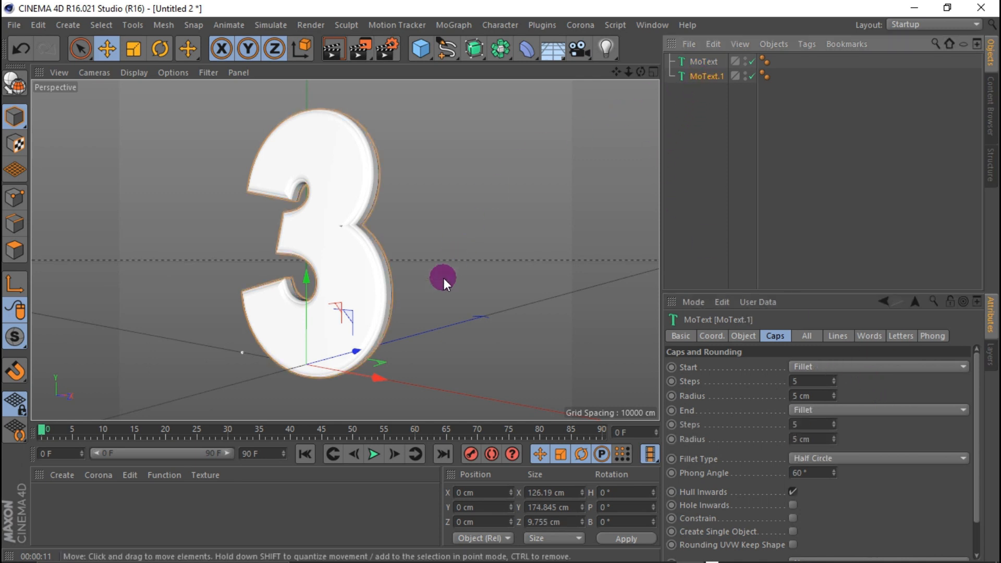
click(742, 335)
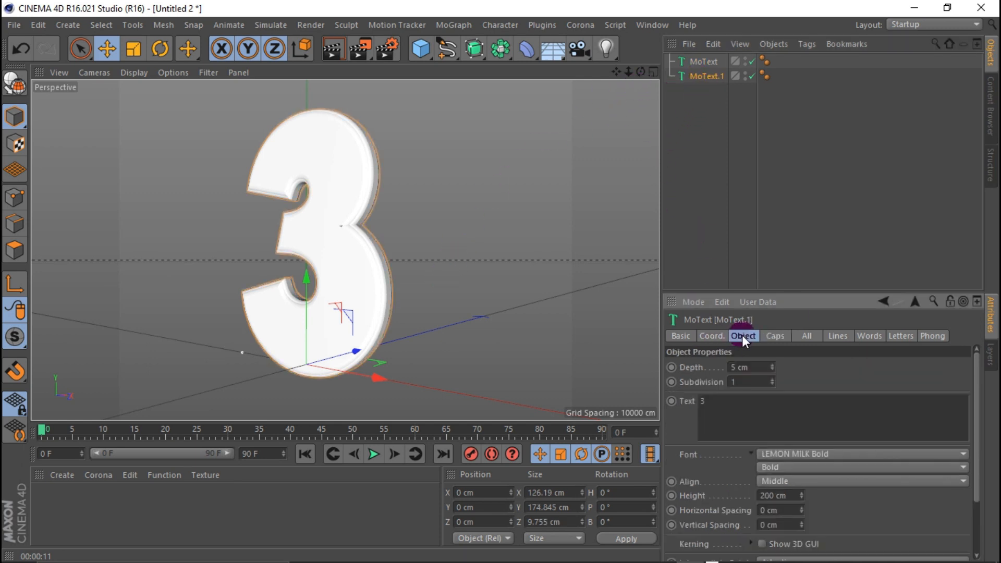
click(746, 367)
text(30)
key(Return)
click(747, 367)
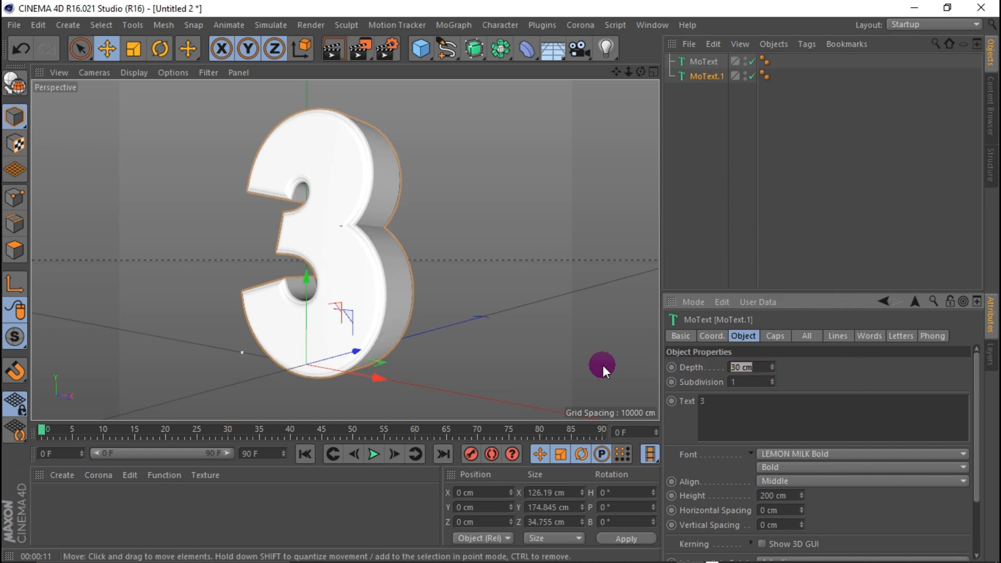
text(40)
key(Return)
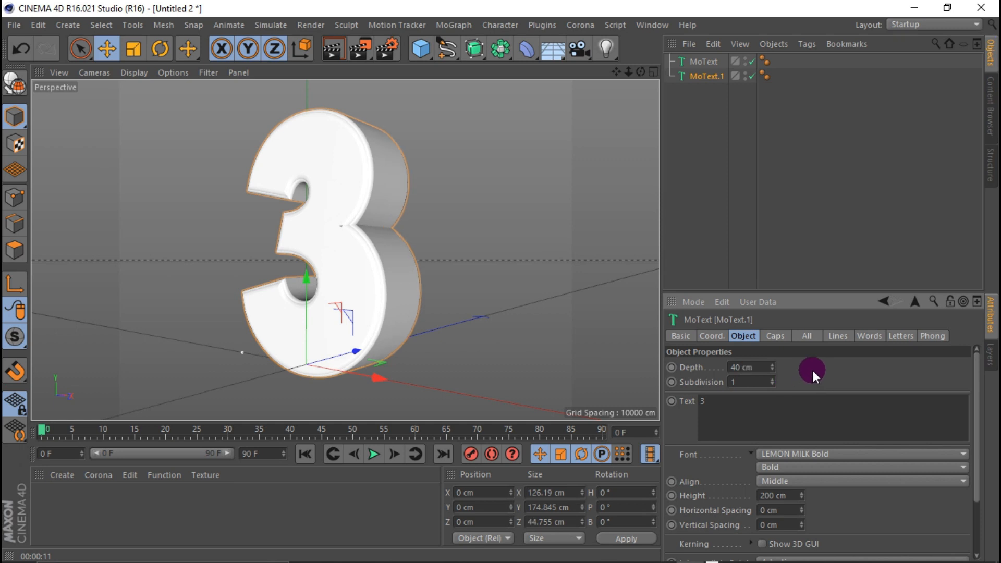
Move MoText.1 along the Z axis to about -15.88 cm so its rim stands in front of the face.
click(352, 357)
drag(352, 357, 332, 351)
mouse_move(640, 73)
mouse_down()
mouse_move(672, 78)
mouse_move(657, 91)
mouse_move(644, 76)
mouse_move(693, 81)
mouse_move(645, 78)
mouse_up()
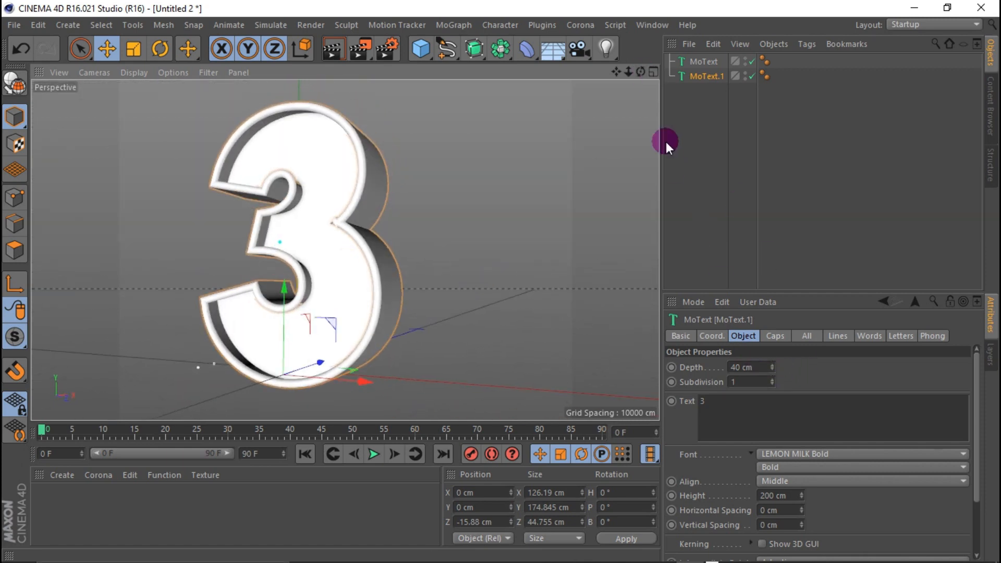
Set the extrusion depth of MoText.1 to 35 cm.
double_click(746, 367)
text(35)
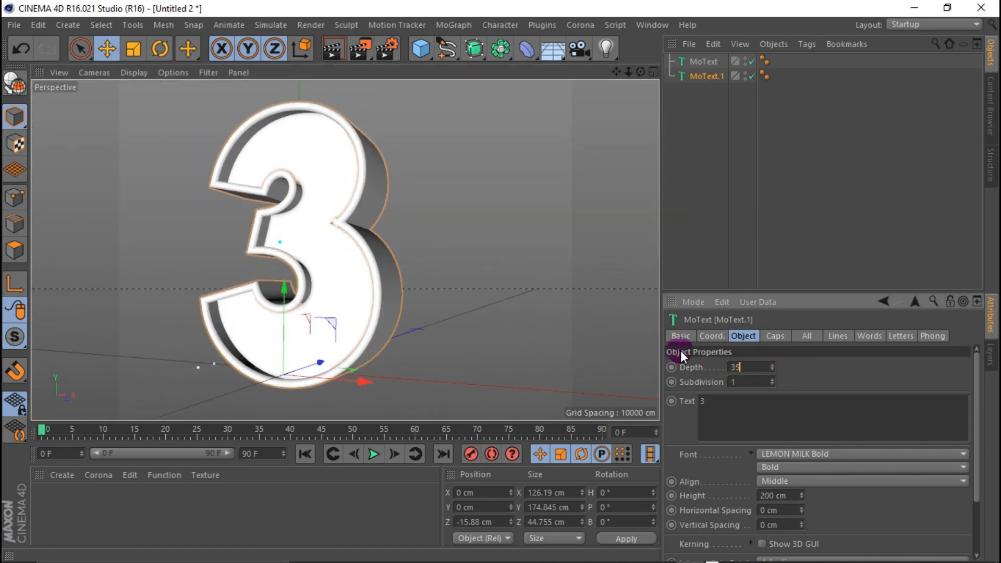
key(Return)
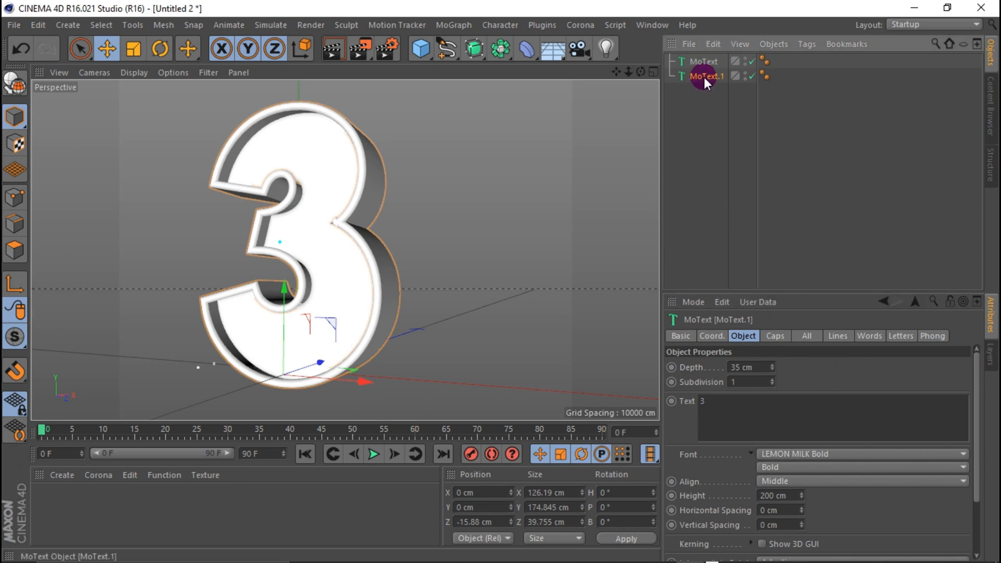
Set the start and end fillet radii of MoText.1 to 4 cm and render a preview of the perspective view.
click(776, 336)
click(834, 401)
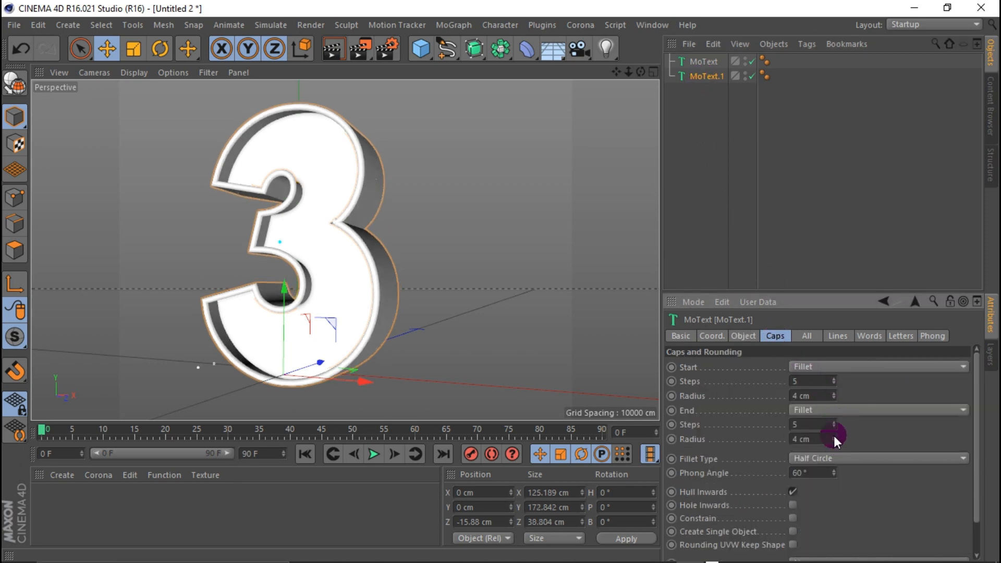
click(331, 50)
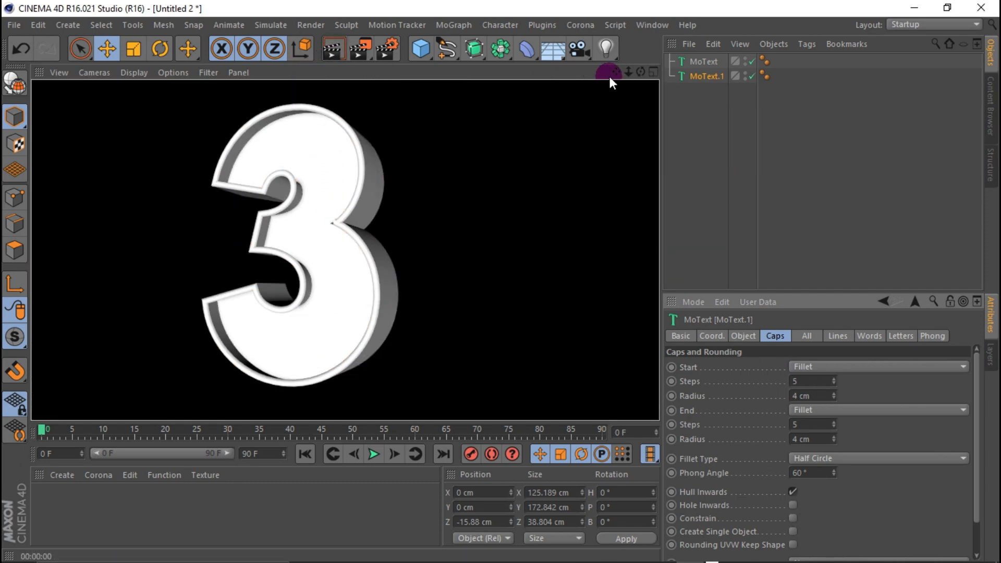
mouse_move(641, 71)
mouse_down()
mouse_move(626, 94)
mouse_move(605, 89)
mouse_move(644, 71)
mouse_up()
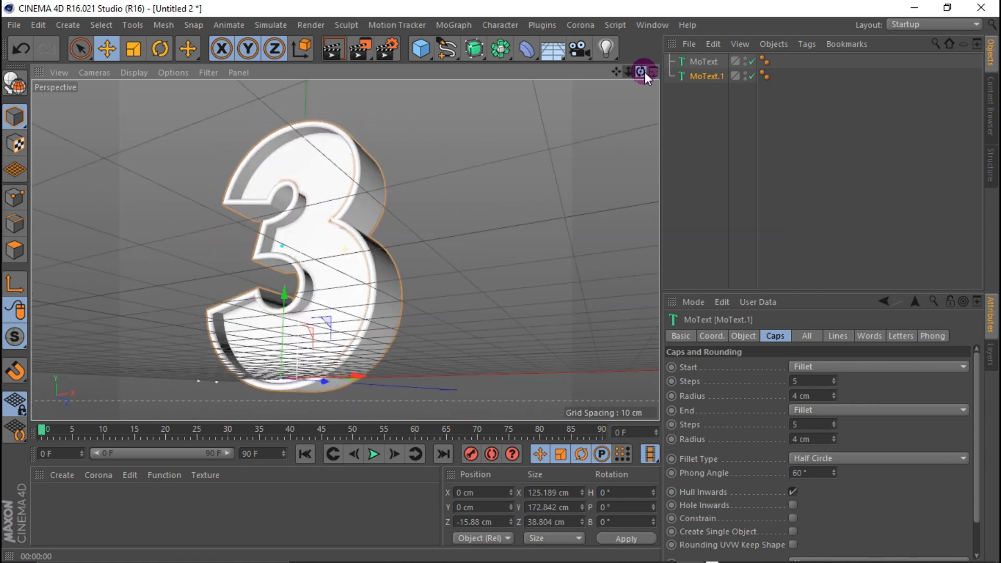
Create a new material, open it in the Material Editor, and disable its Reflectance channel.
click(61, 474)
click(97, 350)
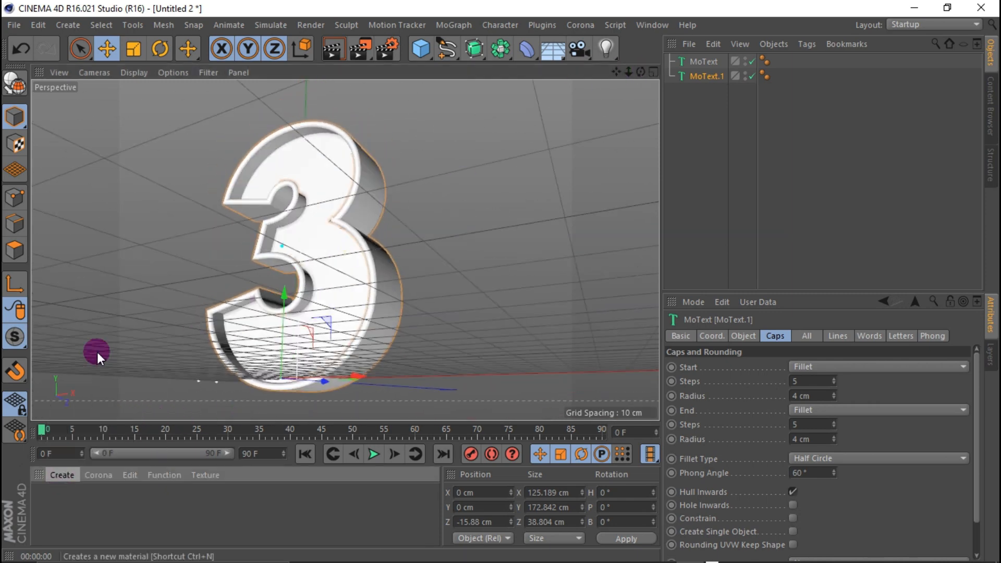
double_click(48, 500)
drag(420, 105, 664, 137)
click(537, 336)
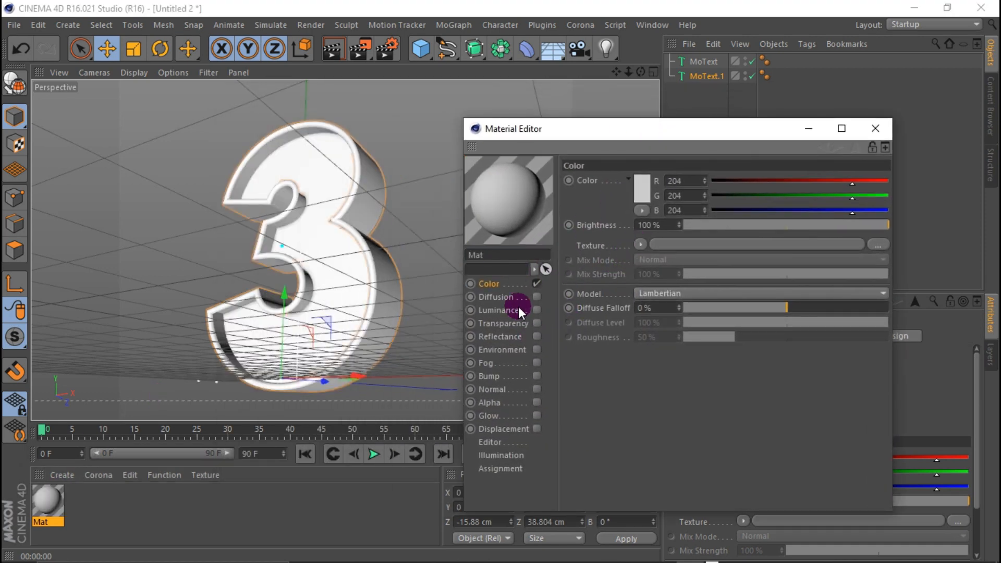
Load the Tiles surface shader as the texture of the material's Color channel.
click(647, 248)
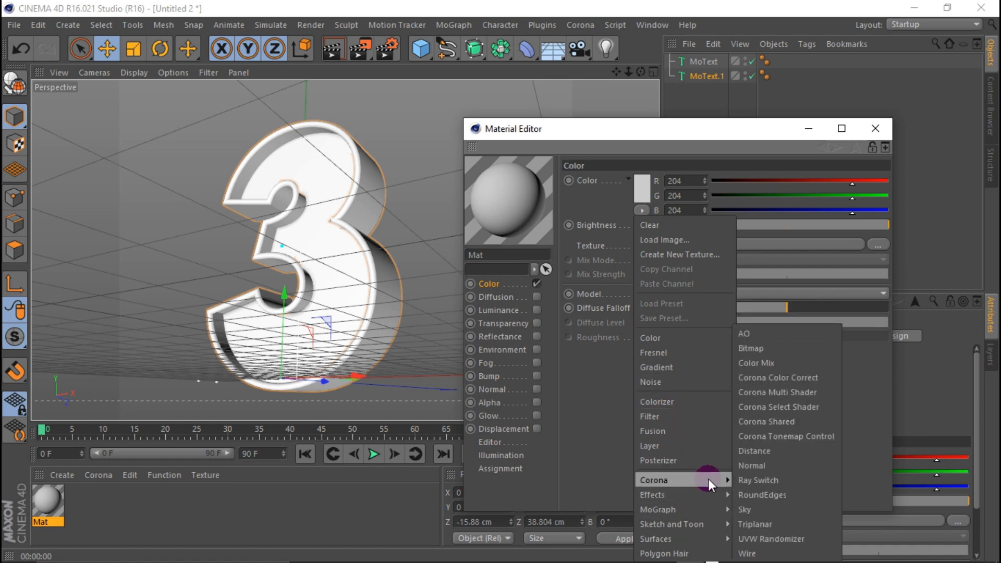
mouse_move(697, 493)
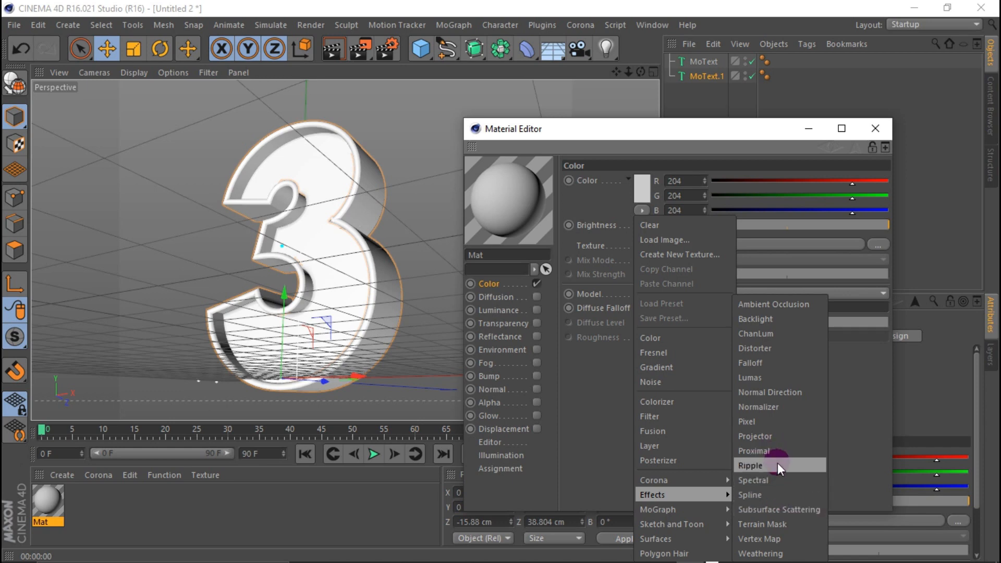
mouse_move(721, 541)
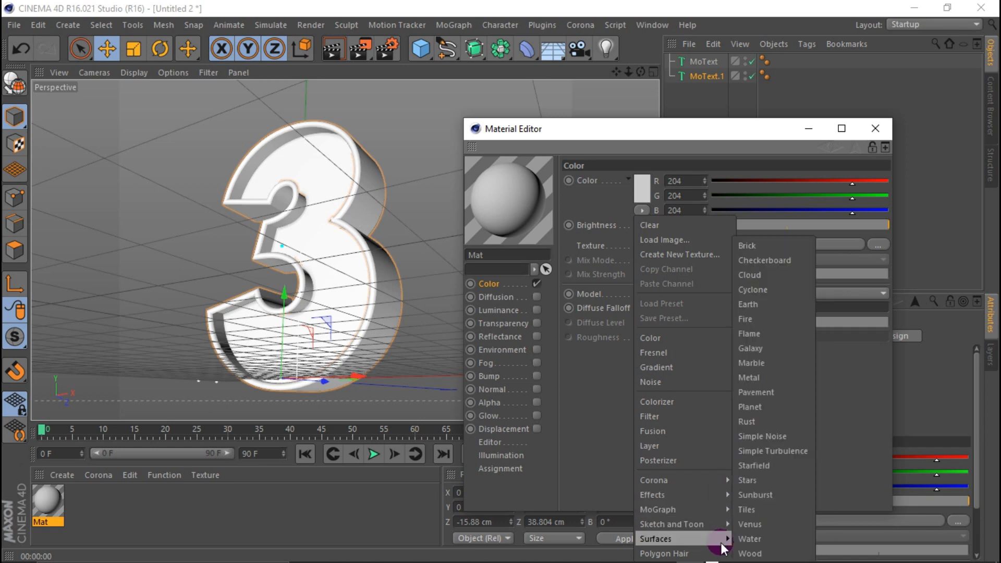
click(792, 510)
Open the Tiles shader of the Color channel and set its Grout Color to yellow (R 255, G 212, B 0).
click(653, 281)
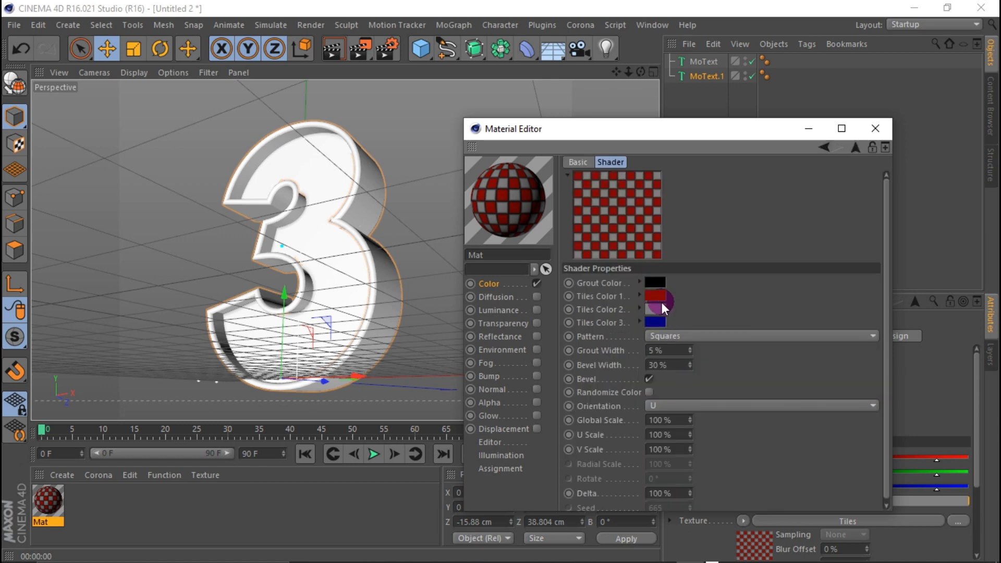
click(853, 153)
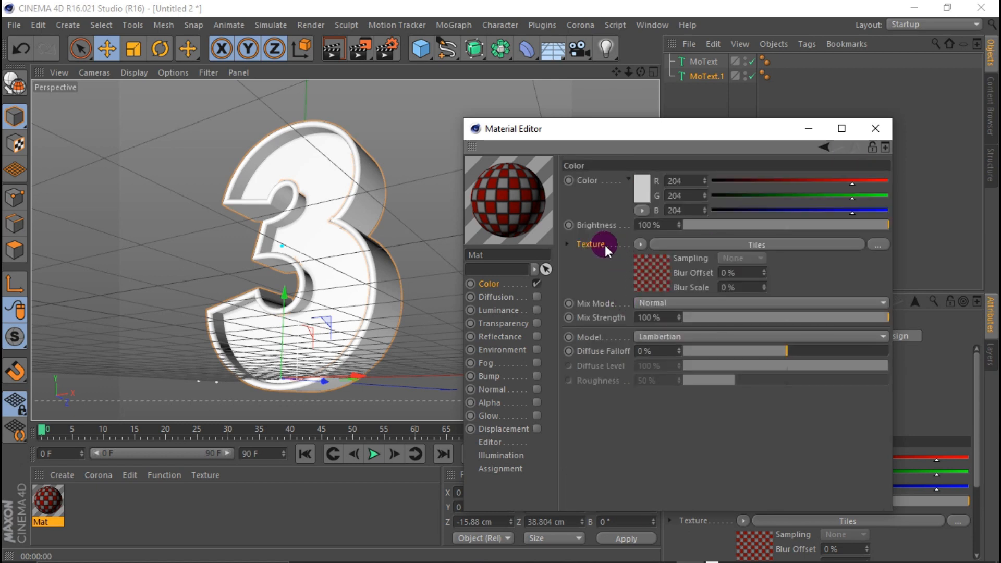
click(762, 243)
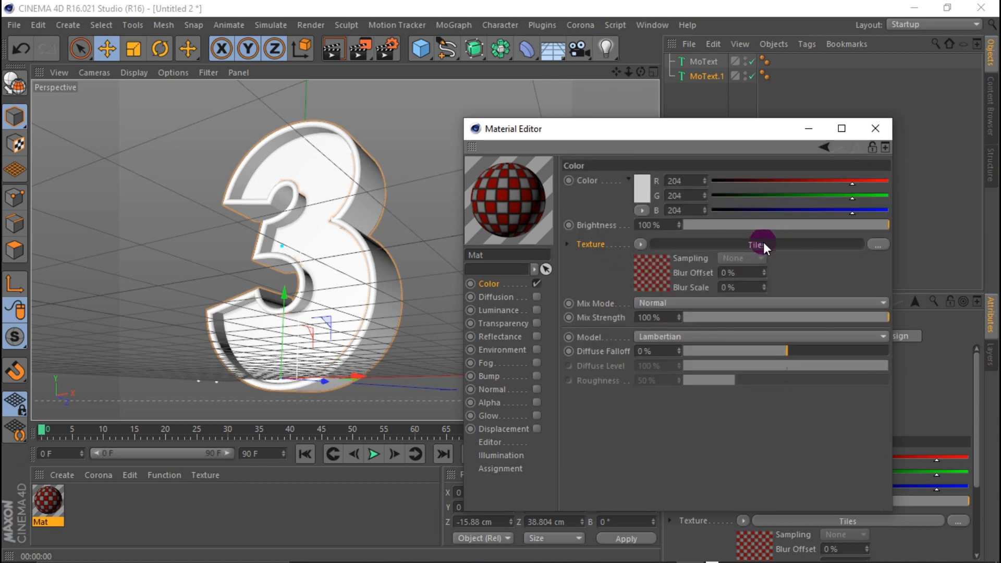
click(661, 277)
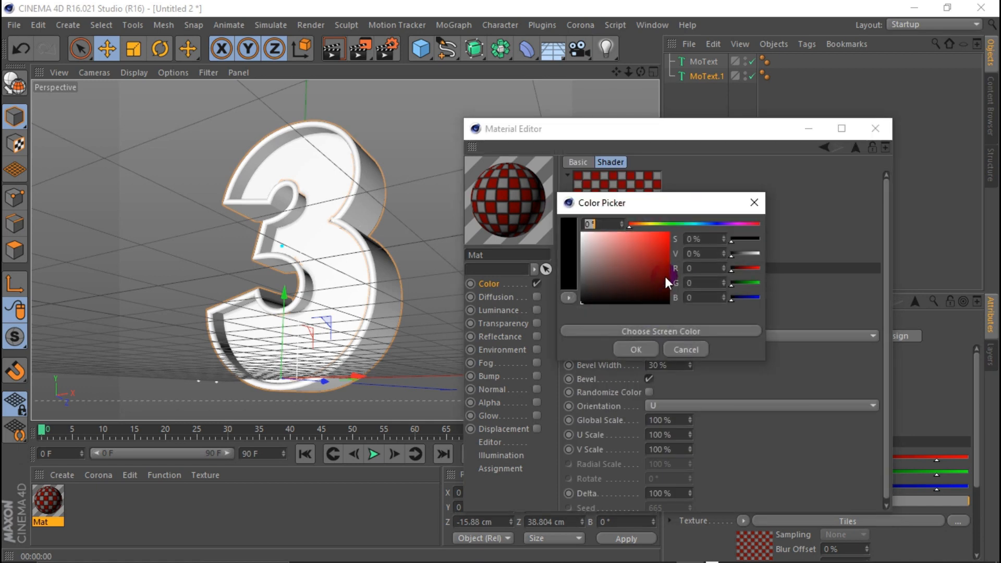
click(648, 223)
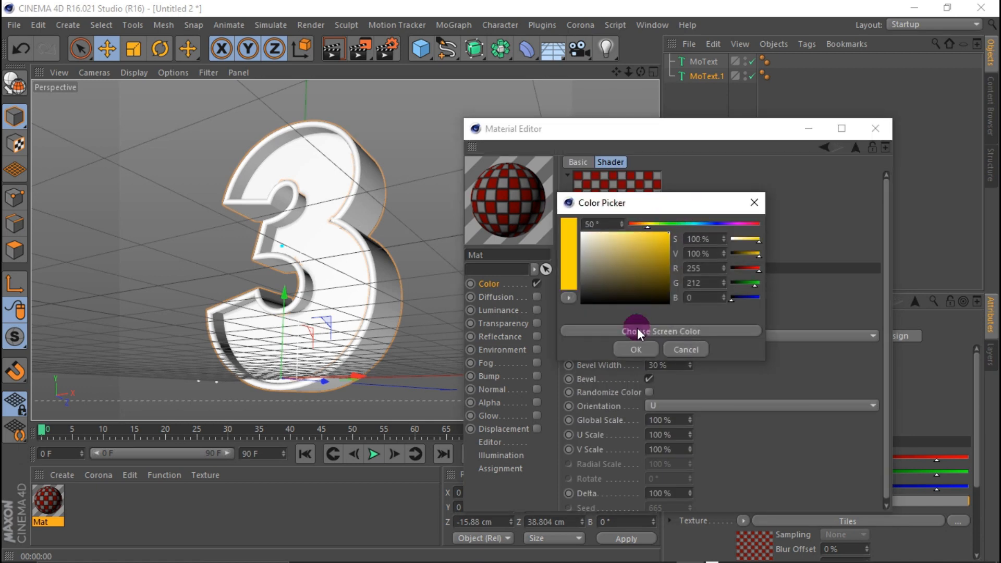
click(636, 348)
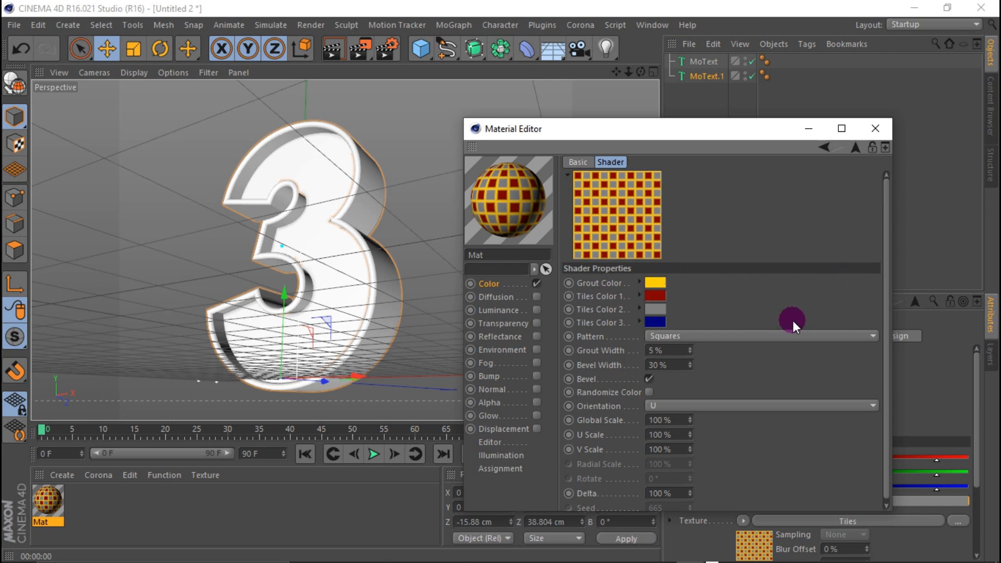
Set the tile pattern to Circles 1 and copy the yellow Grout Color onto Tiles Color 2.
click(746, 337)
click(678, 188)
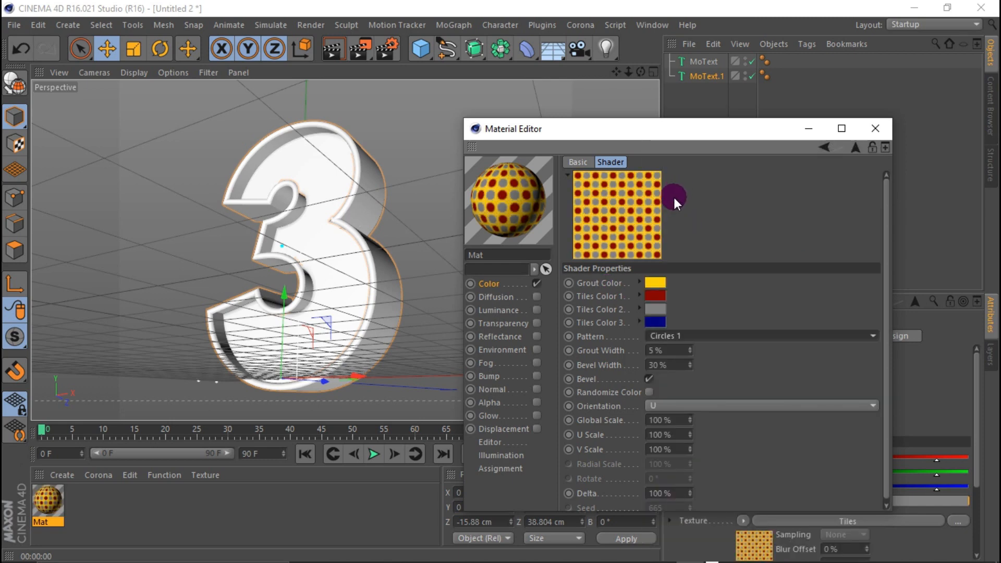
right_click(600, 282)
click(639, 340)
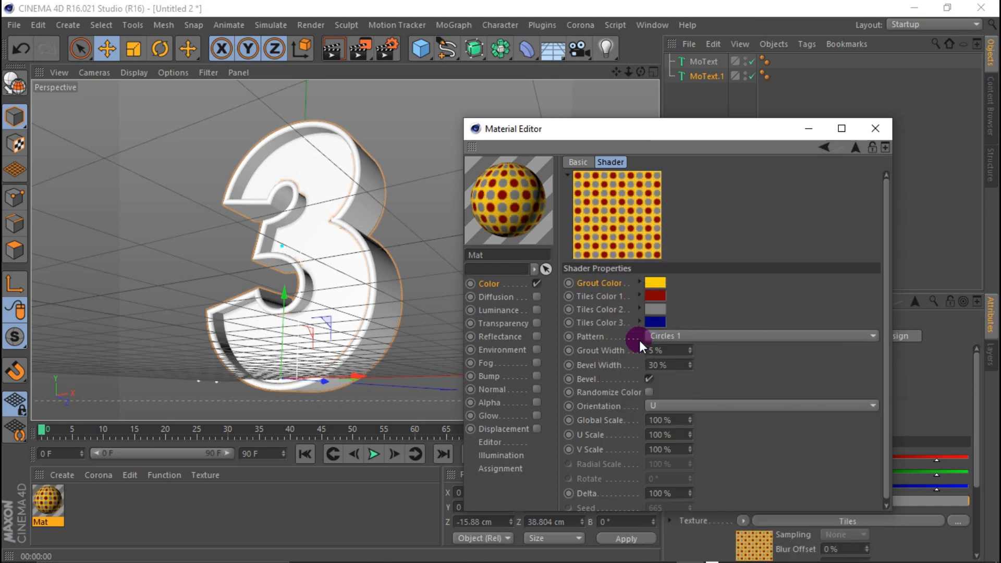
right_click(598, 309)
click(637, 379)
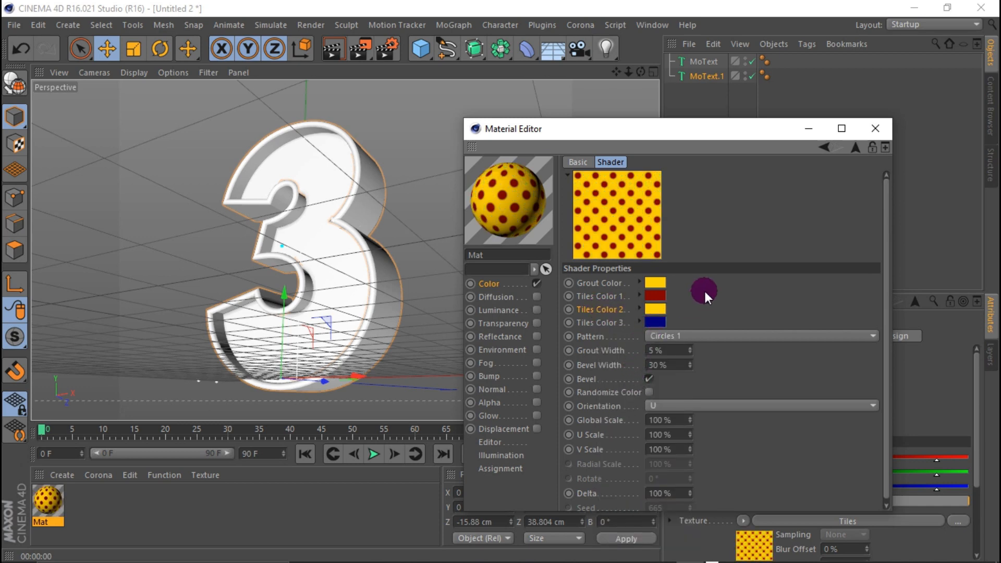
Set Tiles Color 1 and Tiles Color 3 to black, and close the Material Editor.
click(654, 295)
click(545, 341)
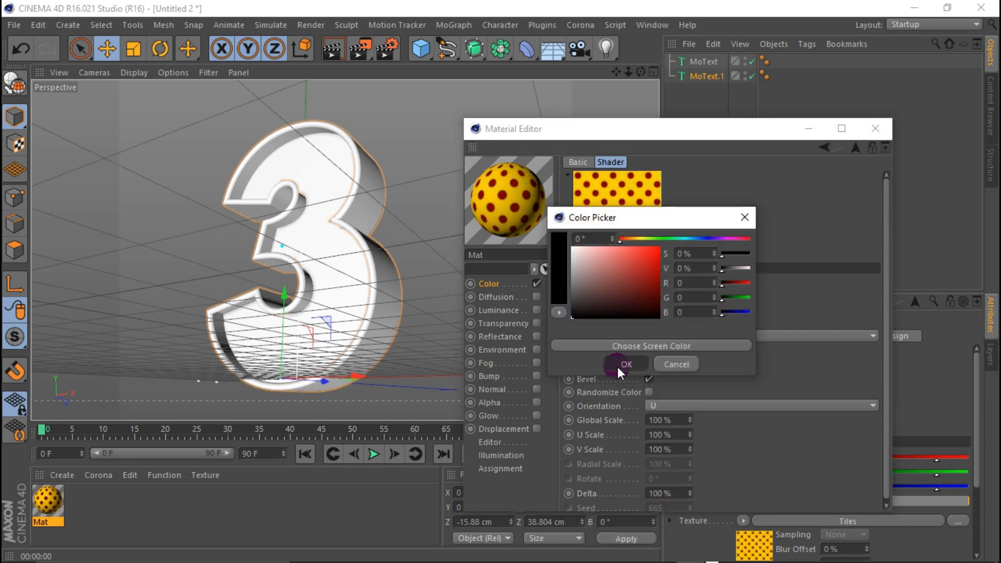
click(617, 366)
click(654, 322)
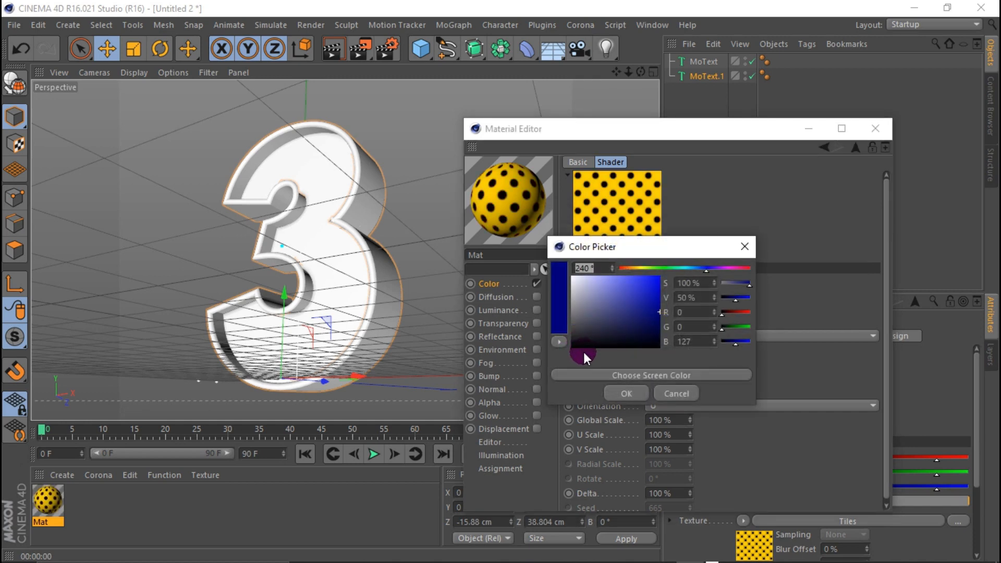
drag(621, 248, 837, 241)
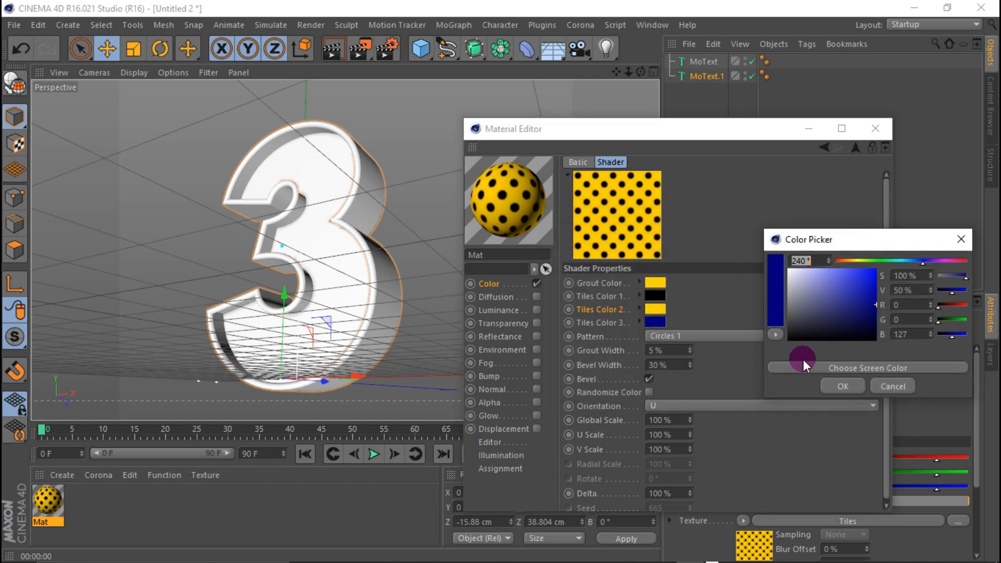
drag(793, 336, 767, 355)
click(833, 386)
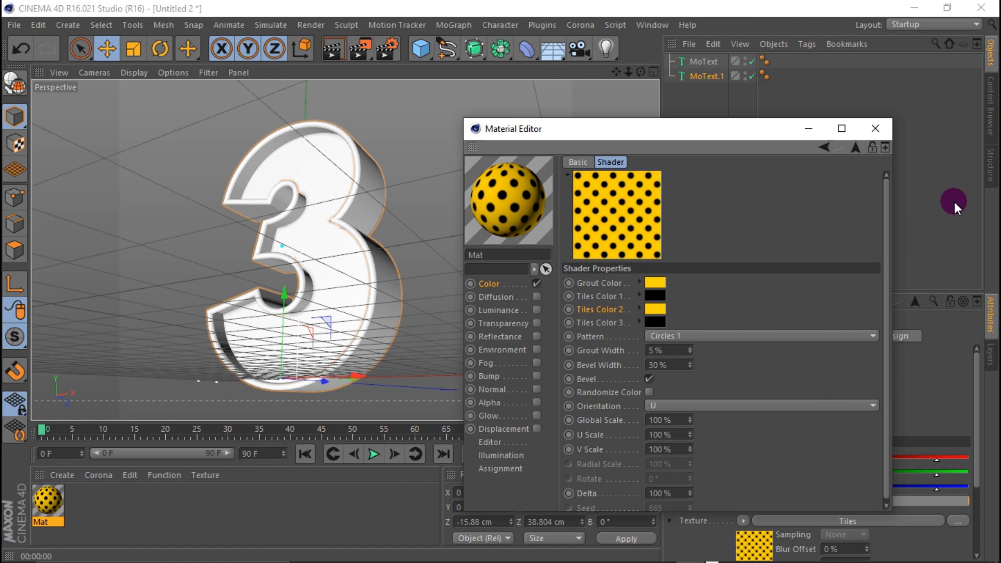
click(874, 130)
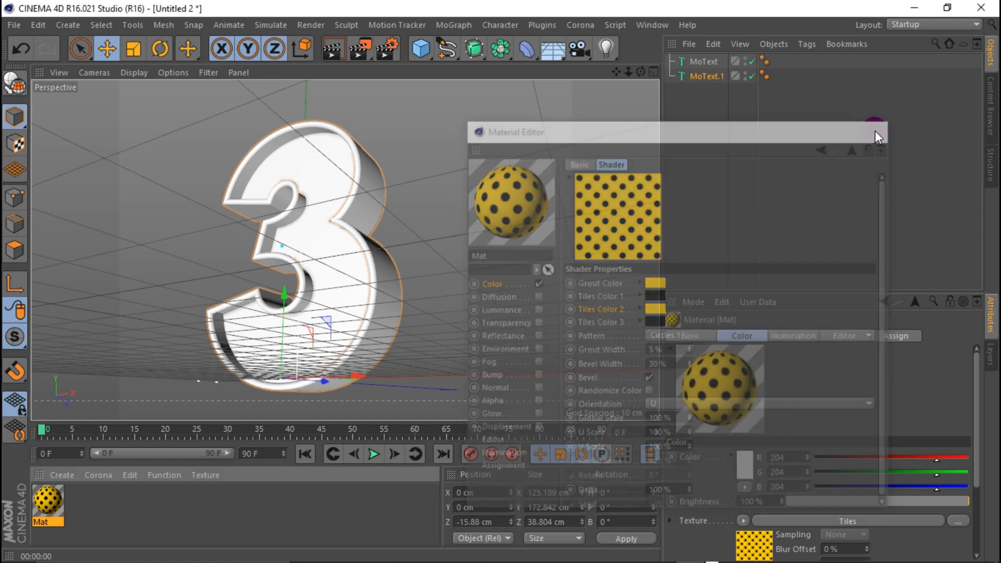
Apply the dotted material Mat to MoText and set its texture tag's Length U and Length V to 50%.
drag(60, 491, 702, 61)
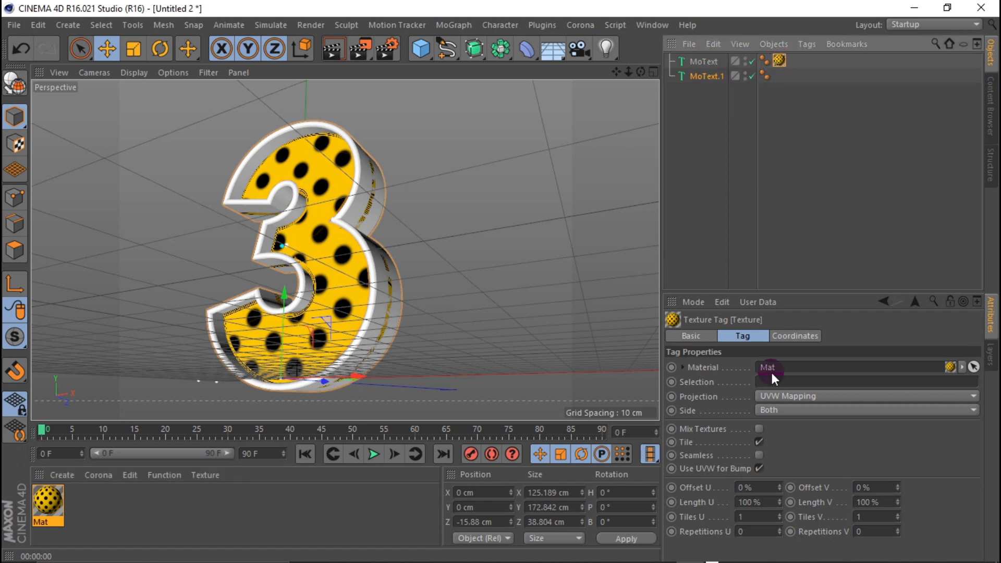
click(765, 503)
drag(767, 503, 685, 486)
text(50)
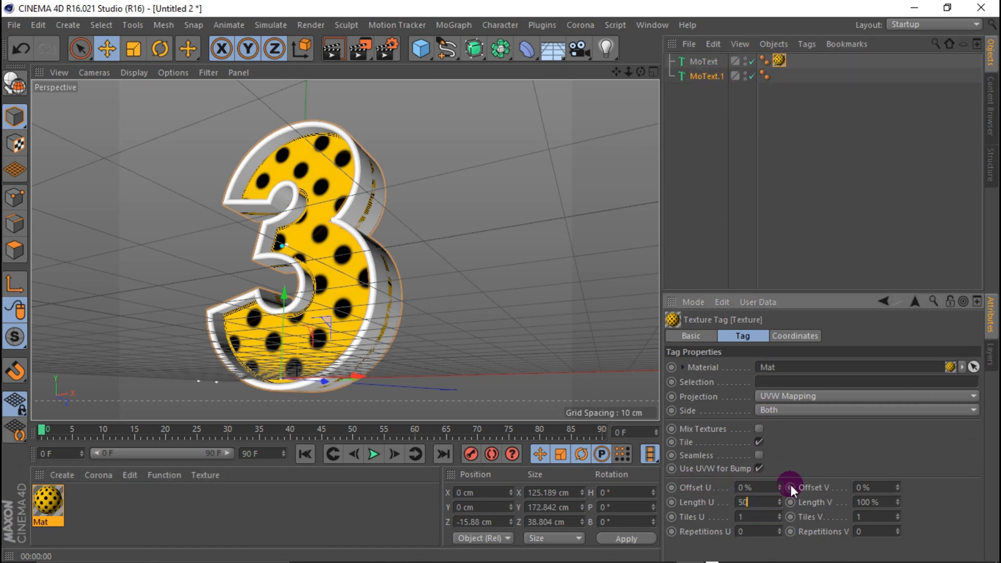
click(865, 504)
text(50)
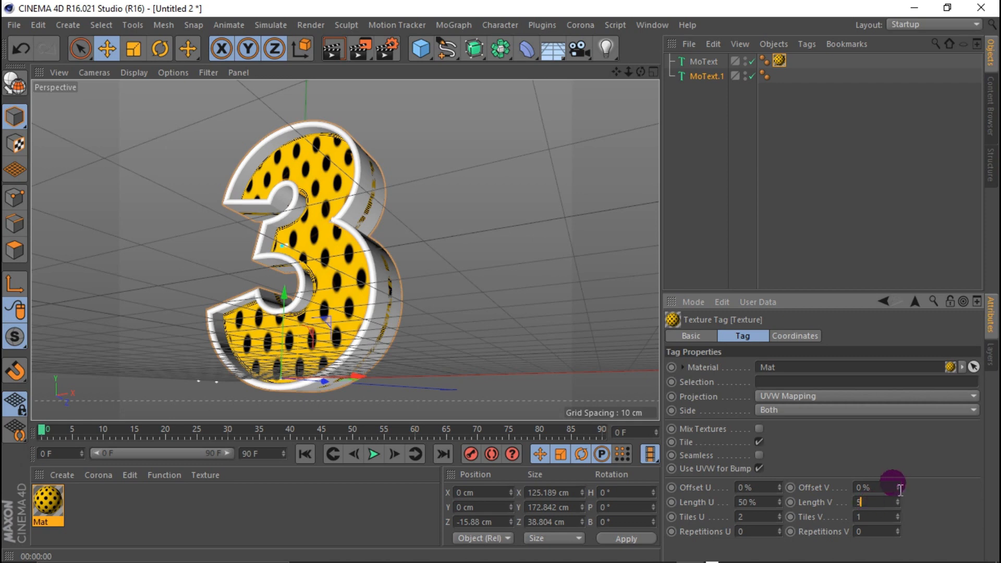
click(906, 471)
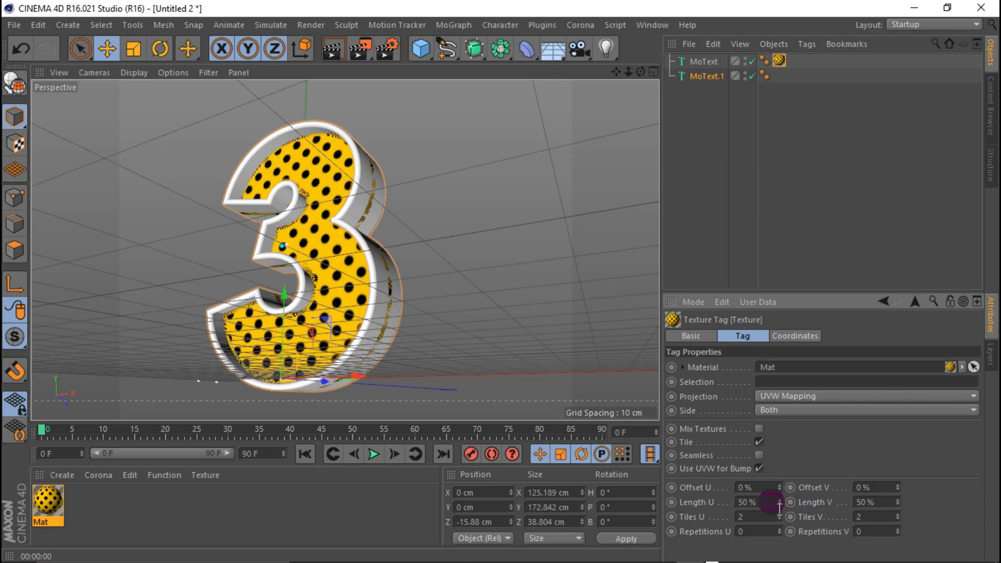
Set Length U and Length V of the MoText texture tag to 40%.
drag(777, 504, 699, 497)
text(40)
drag(859, 502, 884, 508)
text(40)
click(943, 491)
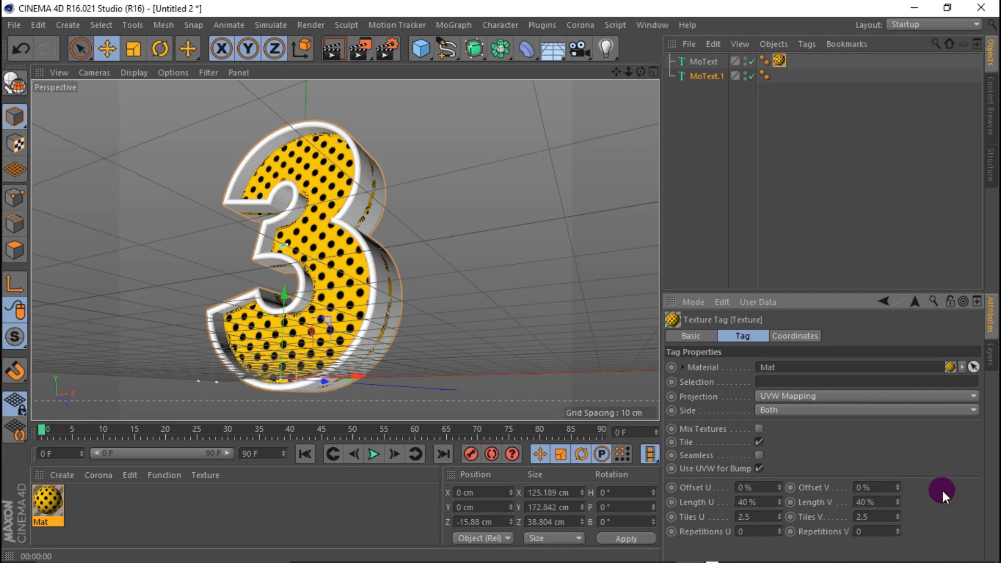
Set the texture tag's Length U and Length V to 30% and render a preview of the perspective view.
drag(754, 502, 671, 498)
text(30)
drag(787, 504, 884, 504)
text(30)
click(920, 494)
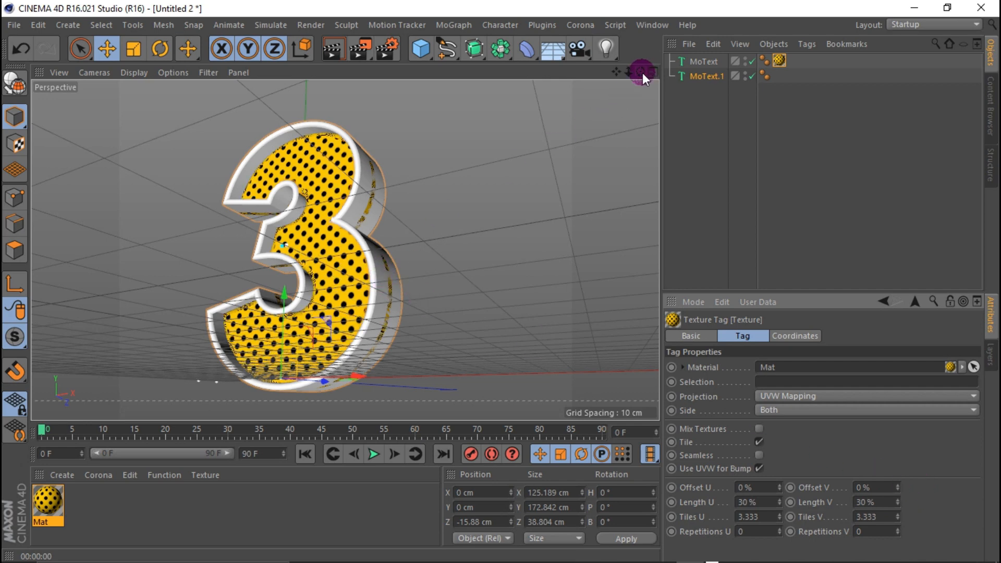
drag(641, 72, 402, 132)
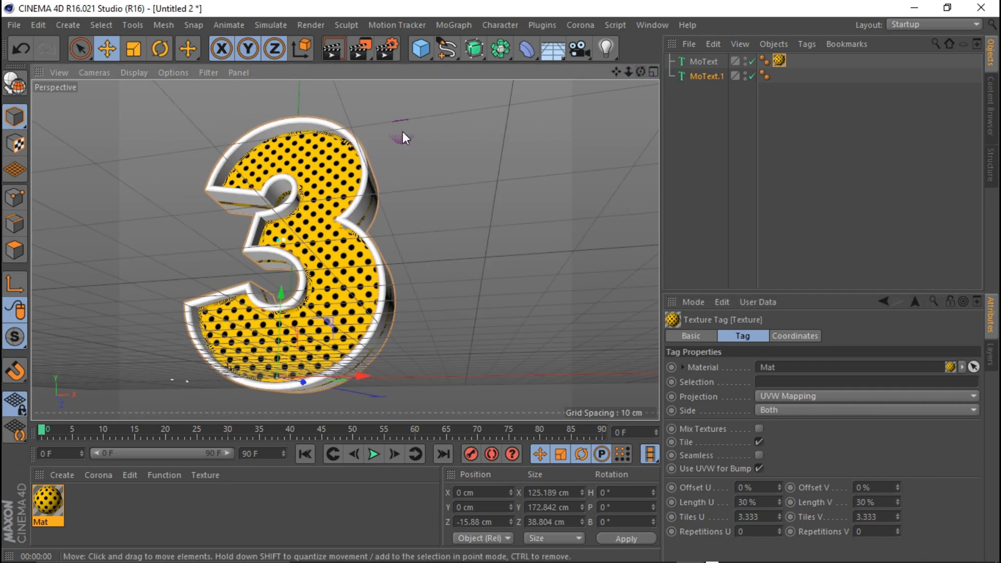
click(330, 50)
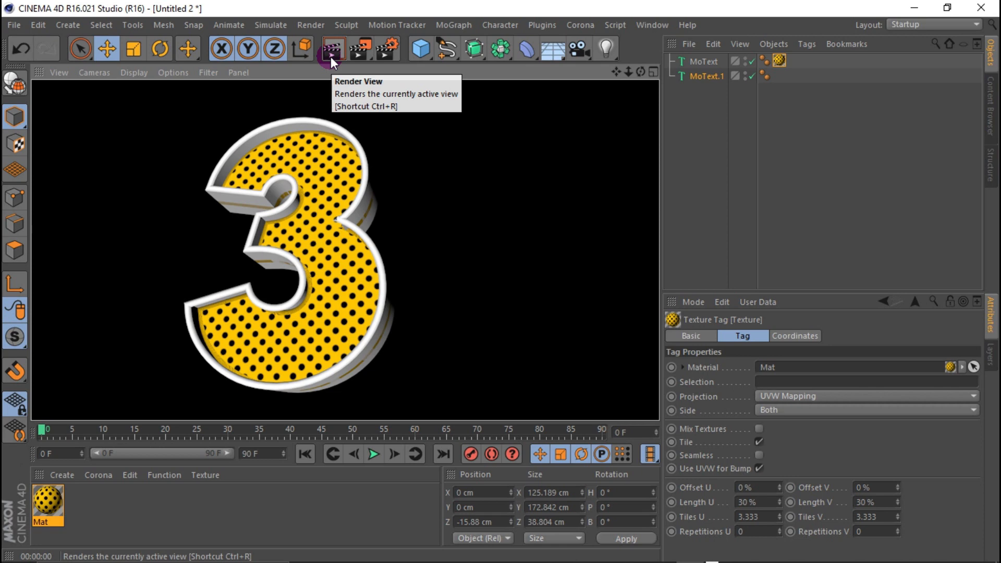
Try the Randomize Color option in Mat's Tiles shader, switch it off again, and close the Material Editor.
double_click(54, 498)
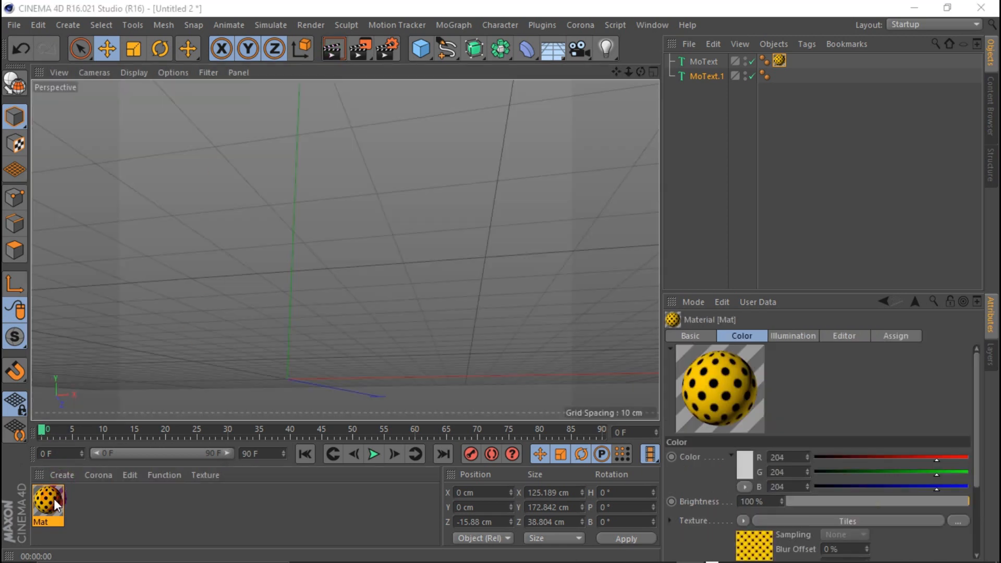
click(409, 243)
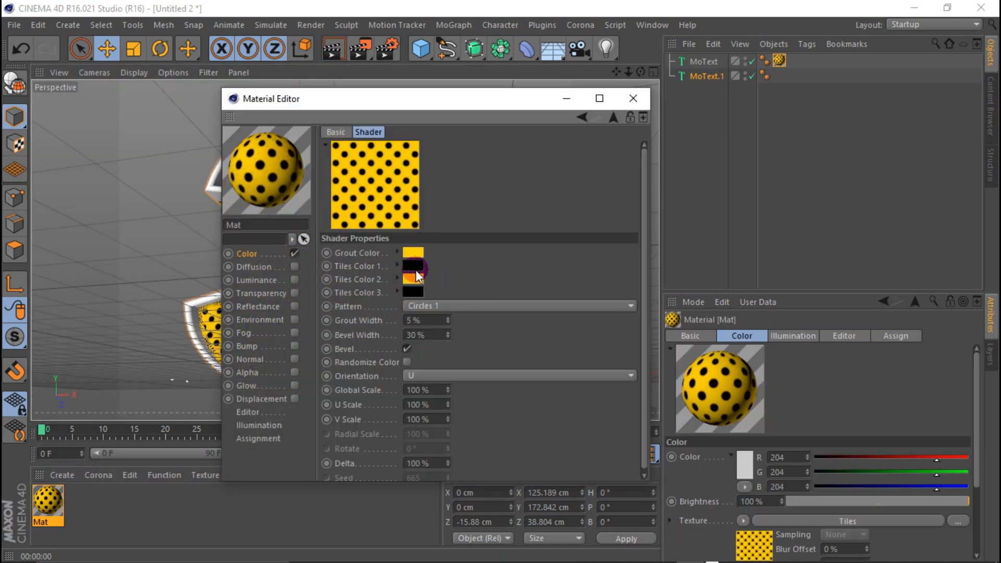
click(411, 271)
click(367, 337)
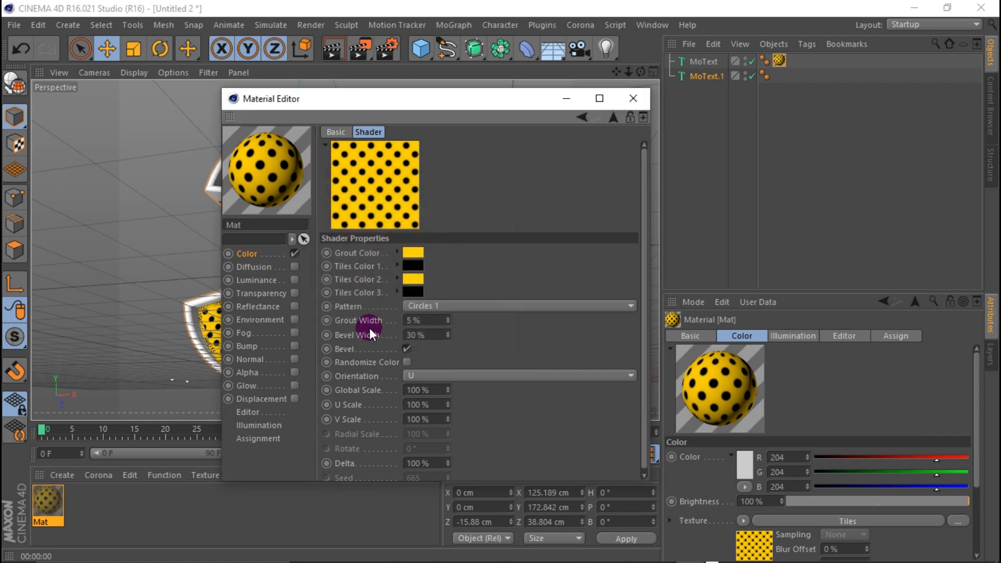
click(411, 362)
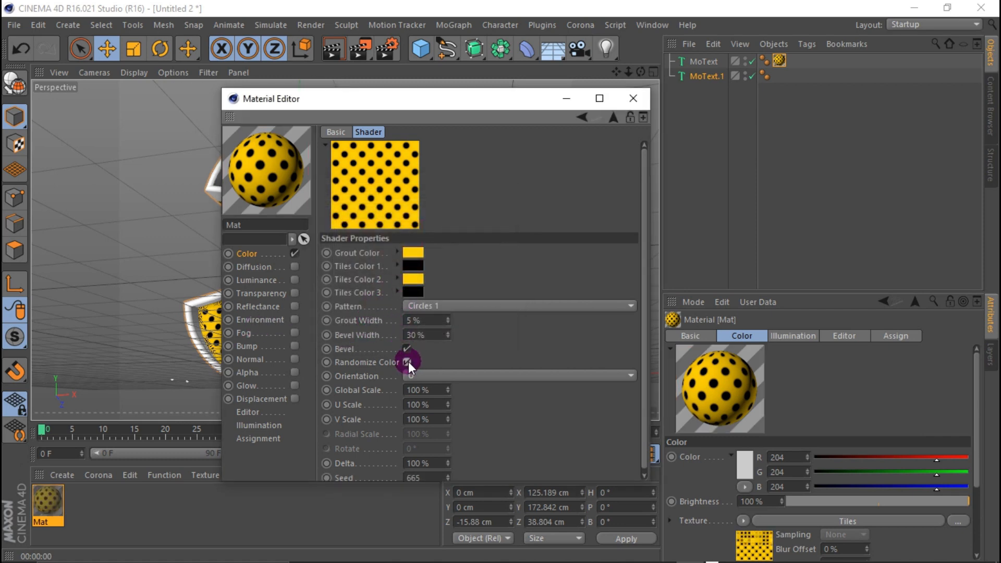
click(408, 362)
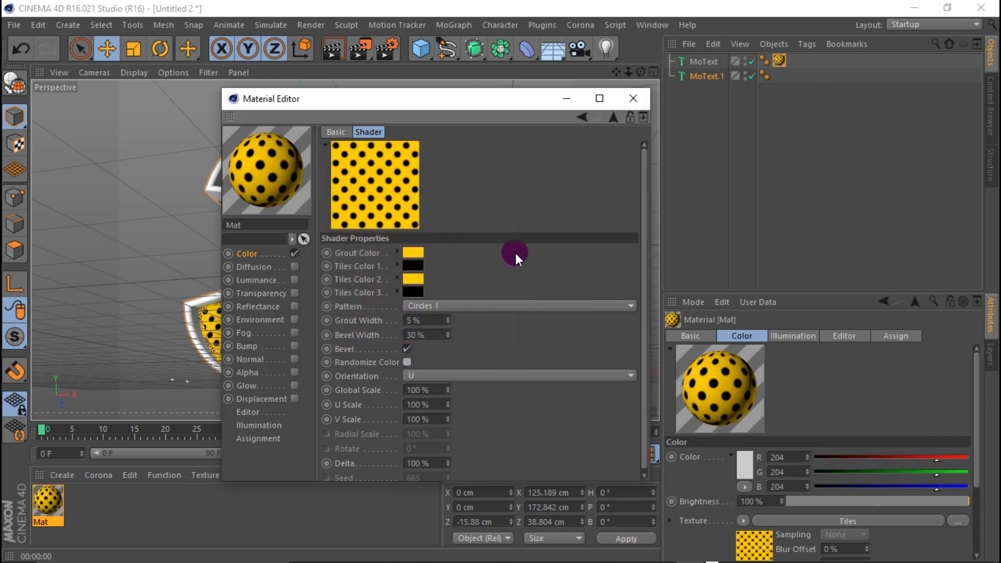
click(627, 98)
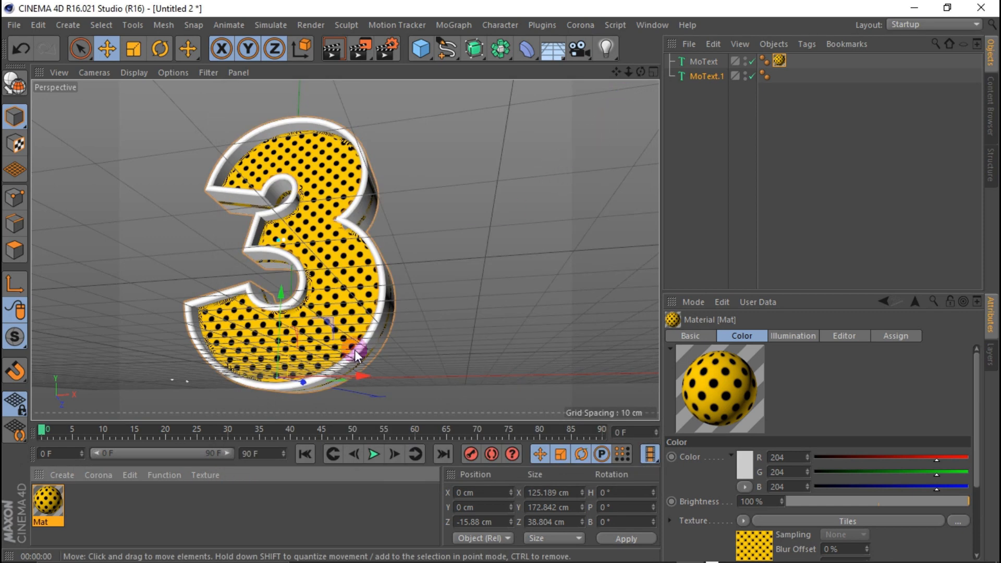
Create a second material, open it in the Material Editor, and set its color to near-black, about RGB 18, 18, 18.
click(55, 472)
click(88, 353)
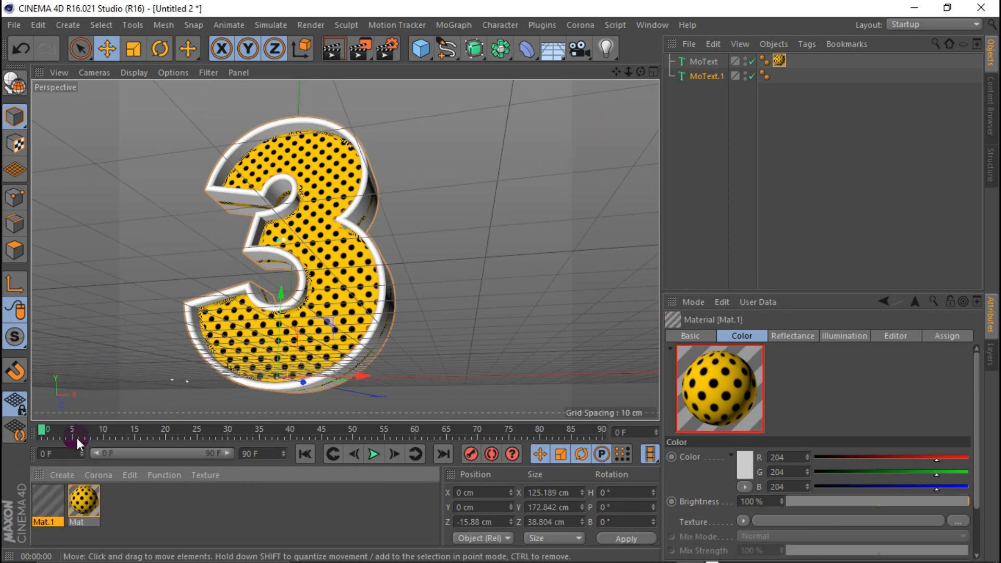
double_click(48, 501)
drag(405, 101, 760, 133)
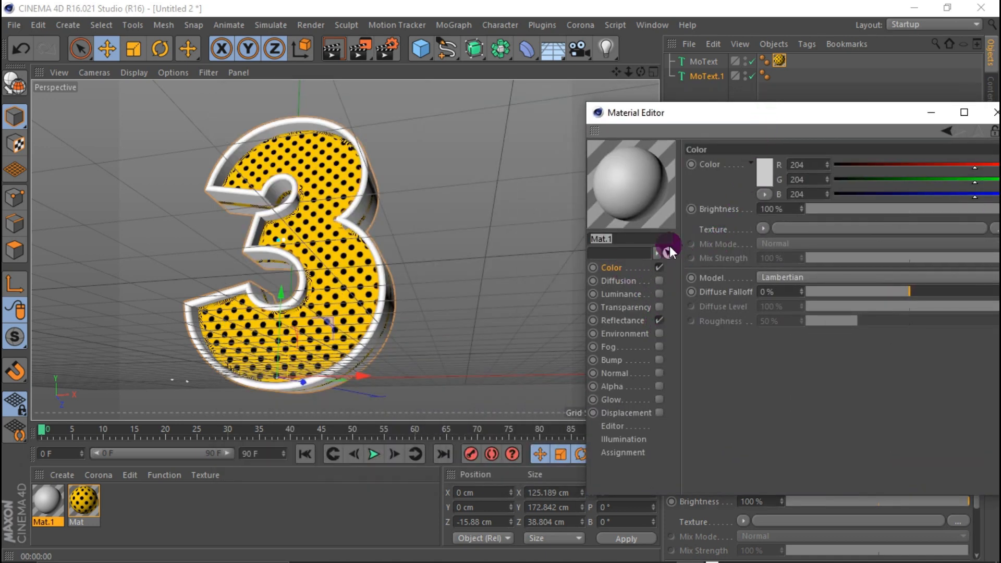
click(765, 168)
drag(702, 153, 680, 182)
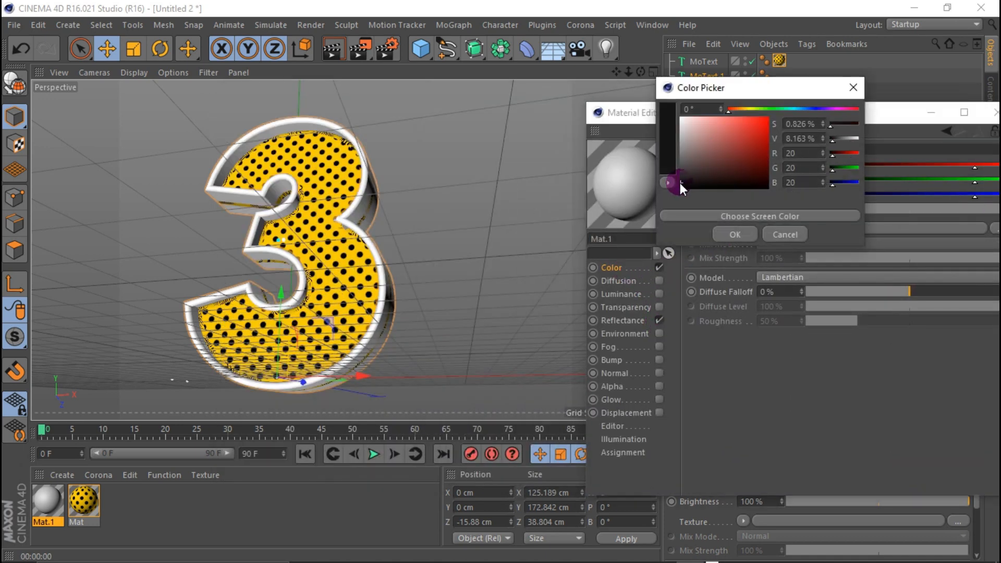
click(737, 233)
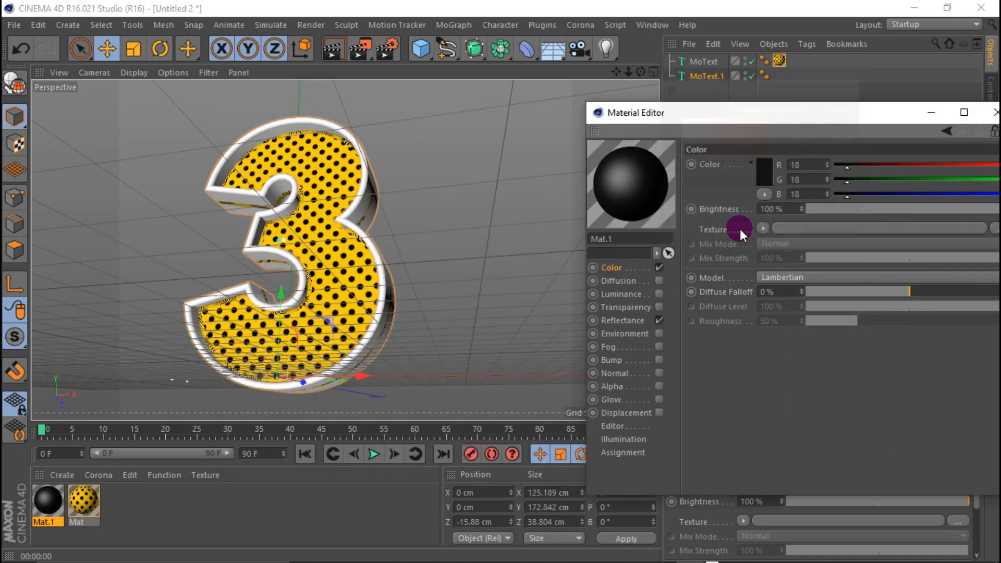
click(765, 167)
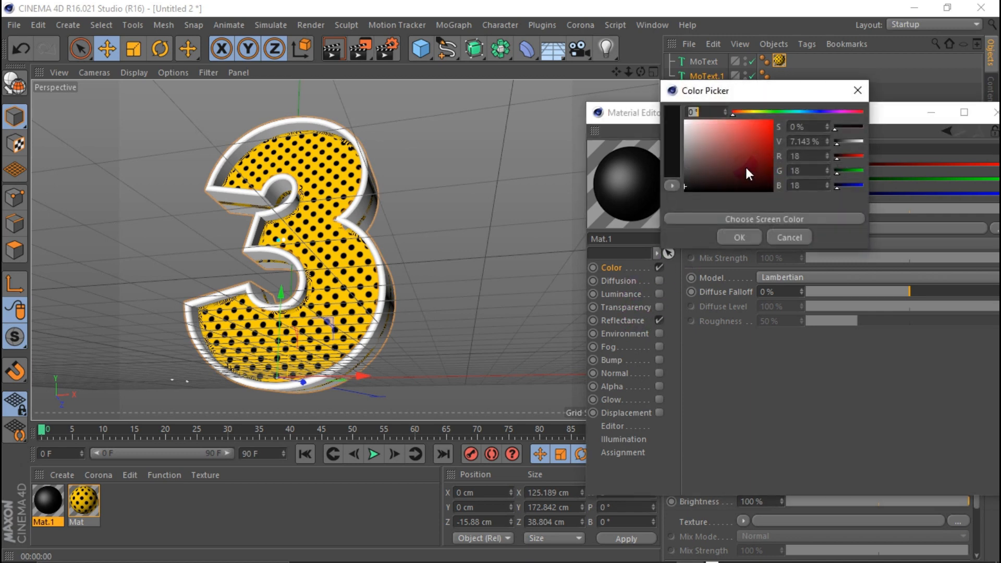
click(684, 187)
click(733, 238)
Add a Reflection (Legacy) layer to the Reflectance channel of the near-black material.
click(643, 320)
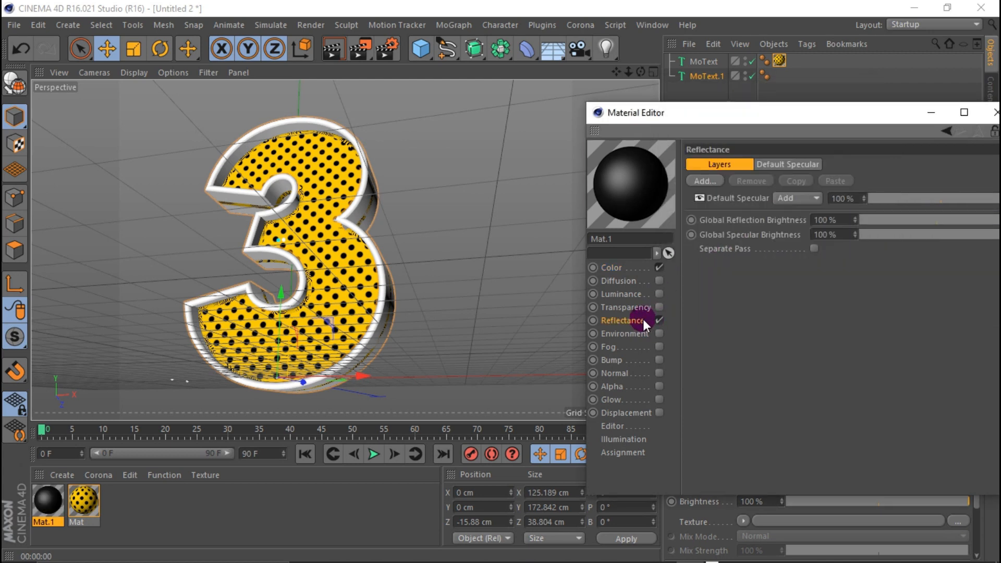
click(716, 182)
click(747, 316)
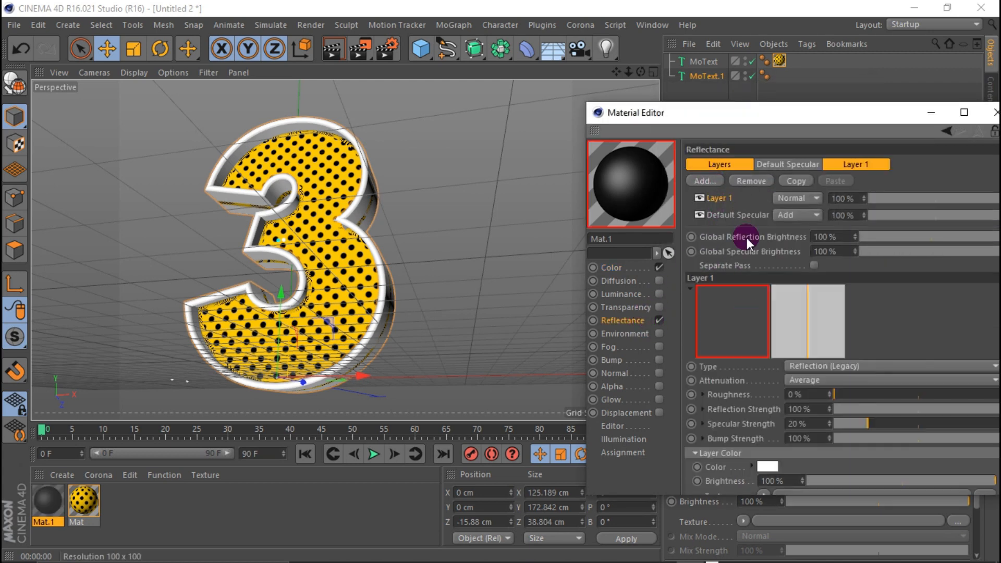
Set Layer 1's Roughness to 10% and its layer color to pale blue, hue about 200° and near RGB 221, 241, 252.
drag(752, 126, 652, 112)
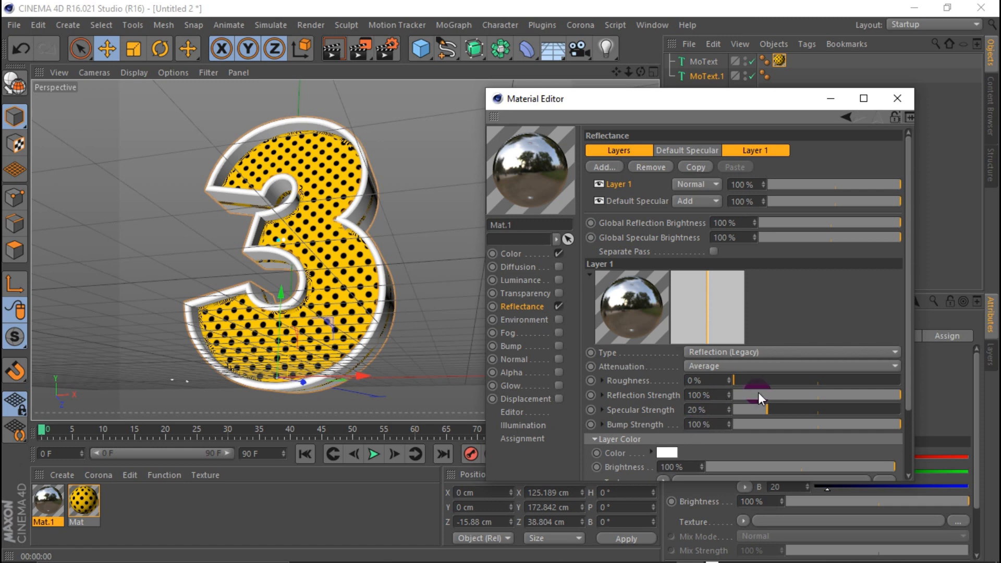
double_click(705, 380)
text(10)
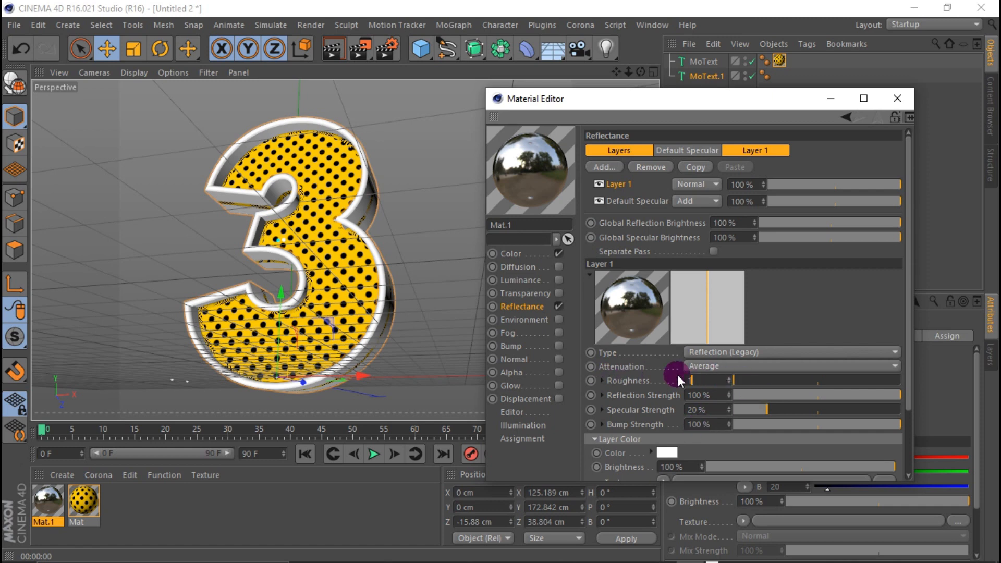
click(667, 452)
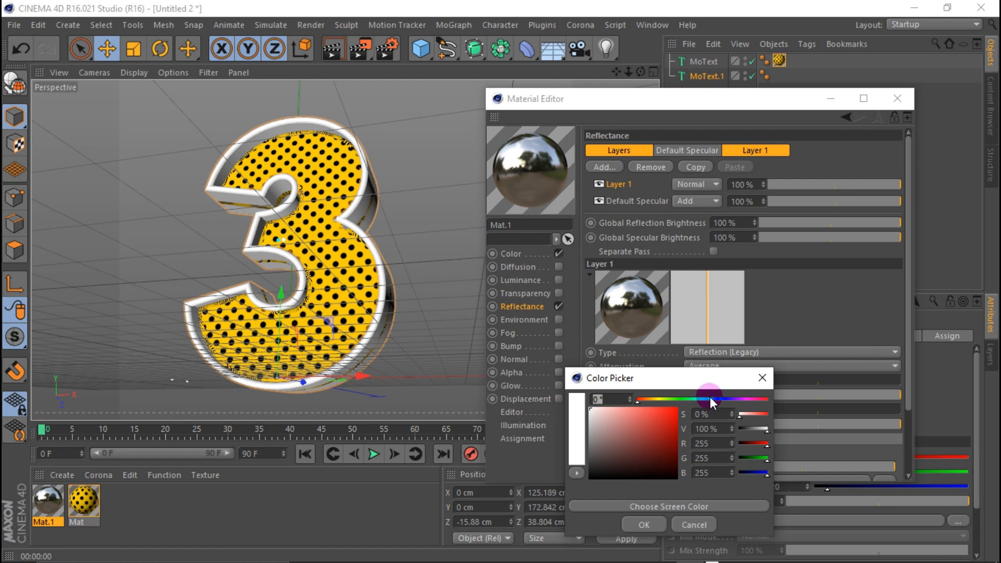
click(712, 399)
drag(605, 411, 599, 408)
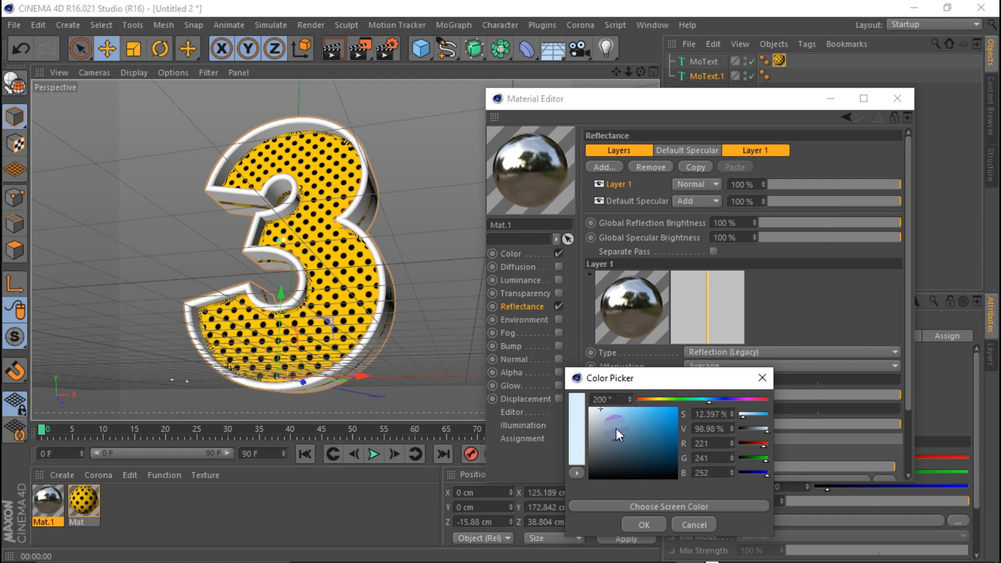
drag(604, 411, 603, 408)
click(643, 525)
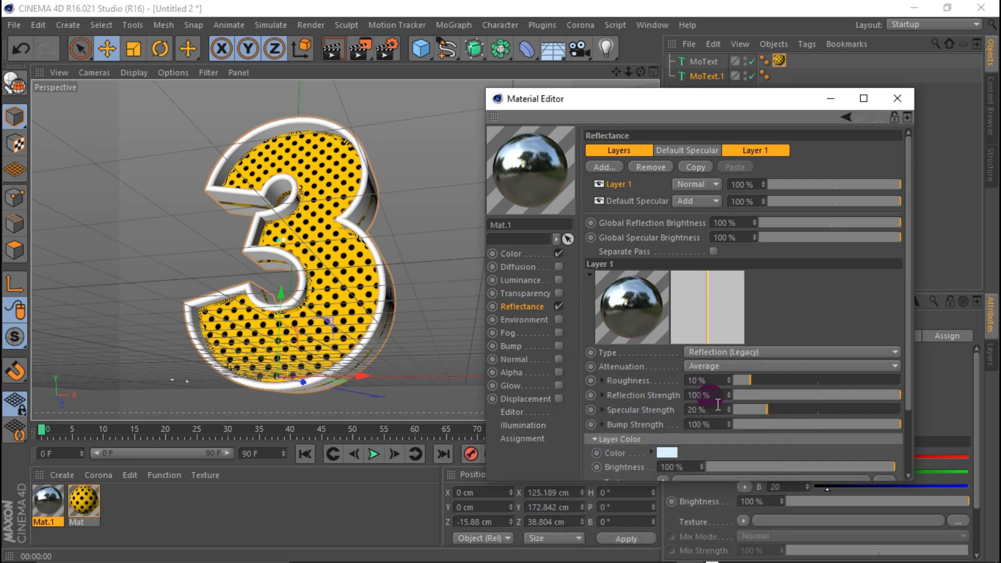
Set Layer 1's Reflection Strength to 14%, close the Material Editor, and apply the near-black Mat.1 to MoText.1.
double_click(701, 395)
text(10)
key(Return)
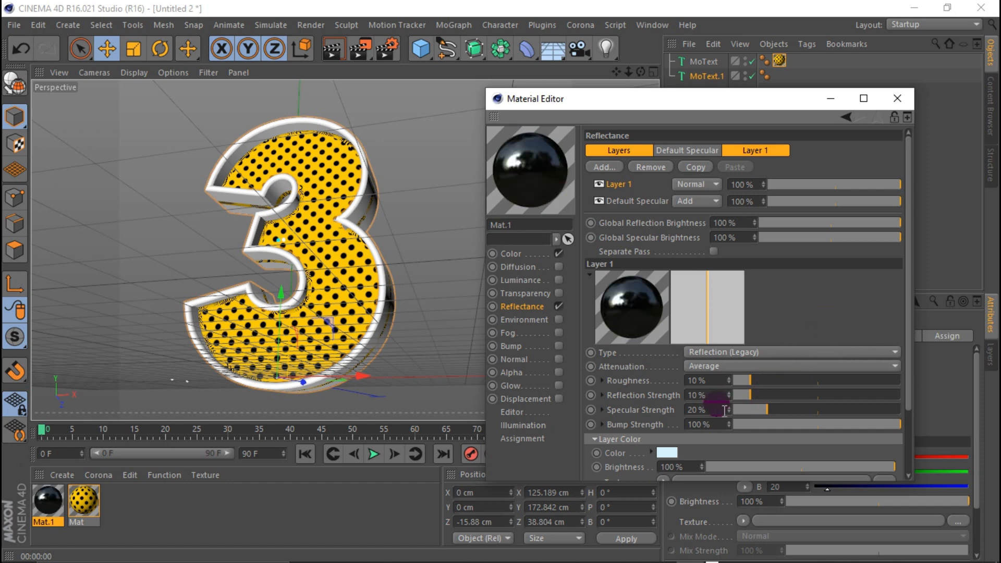
double_click(704, 395)
text(14)
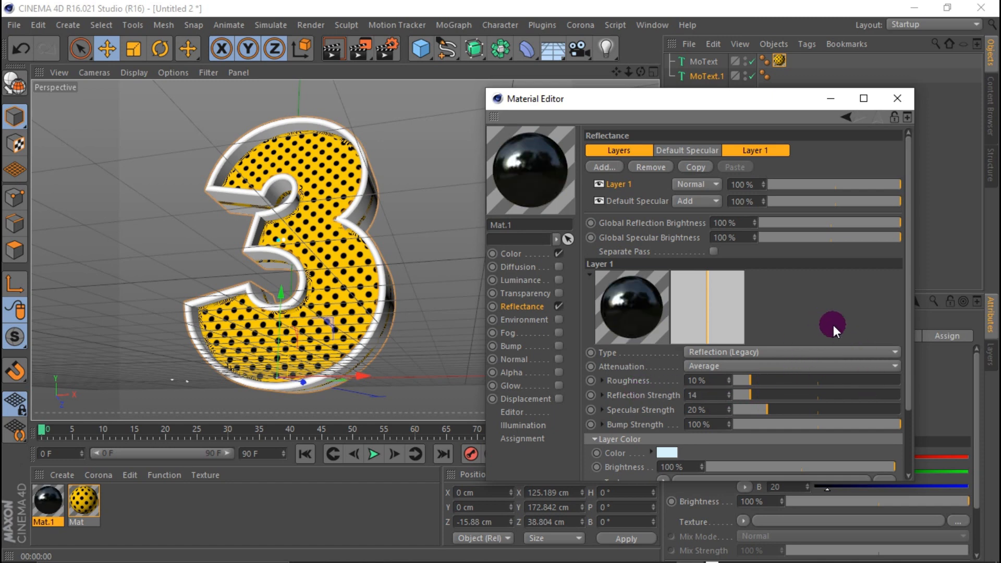
key(Return)
click(895, 99)
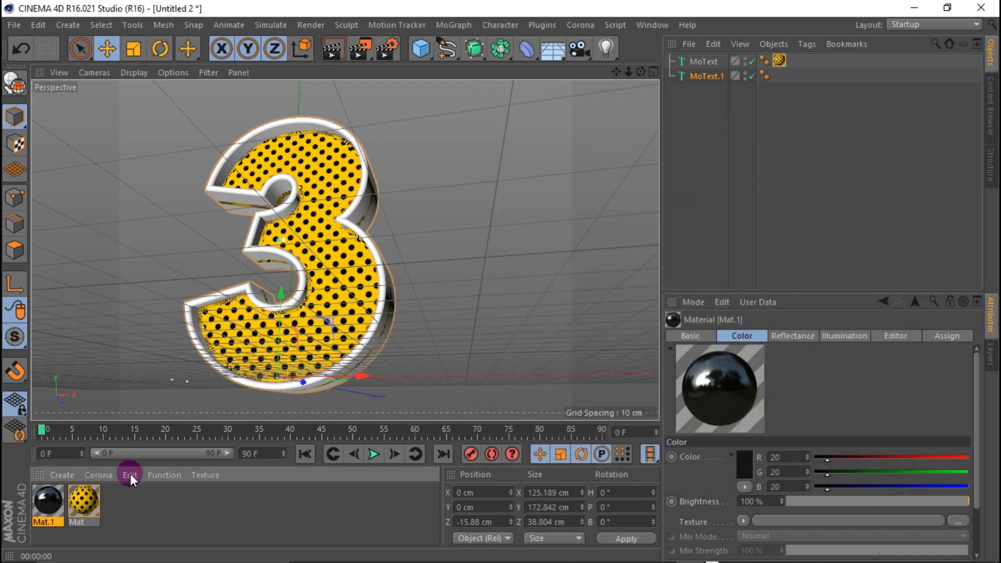
drag(705, 81, 705, 78)
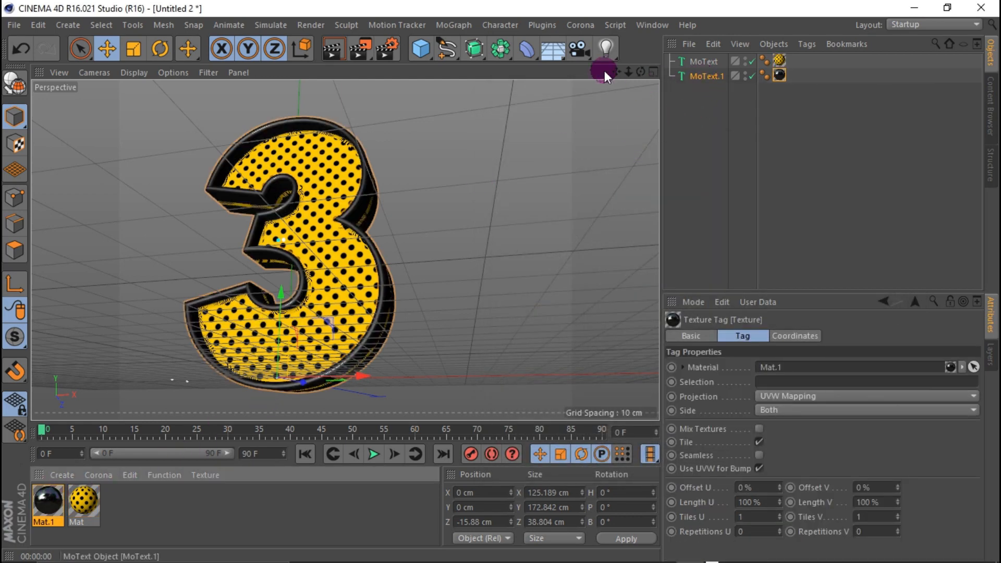
Reduce the start Fillet Cap of MoText to 3 steps and a 3 cm radius.
mouse_move(641, 71)
mouse_down()
mouse_move(689, 75)
mouse_move(642, 73)
mouse_up()
click(699, 62)
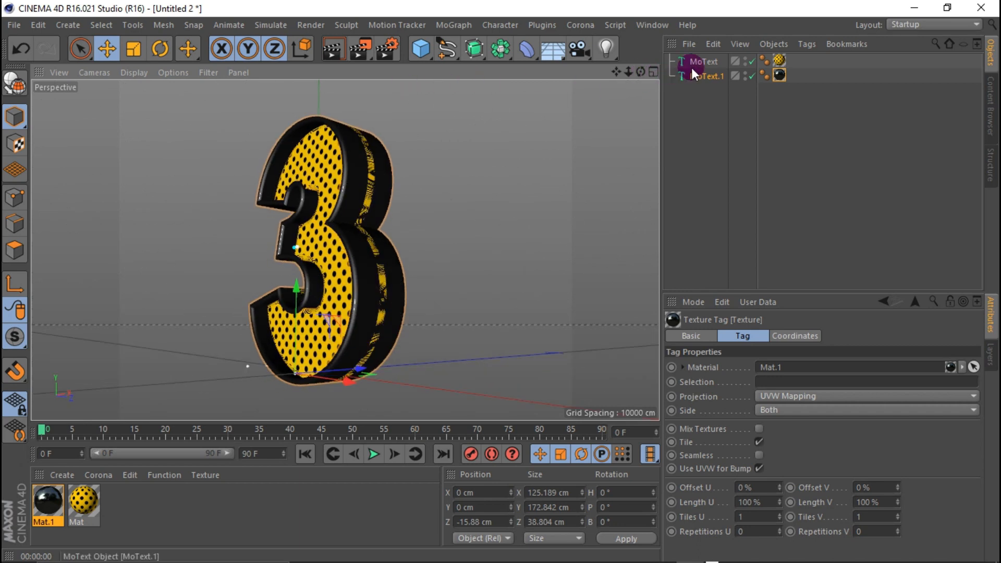
click(836, 410)
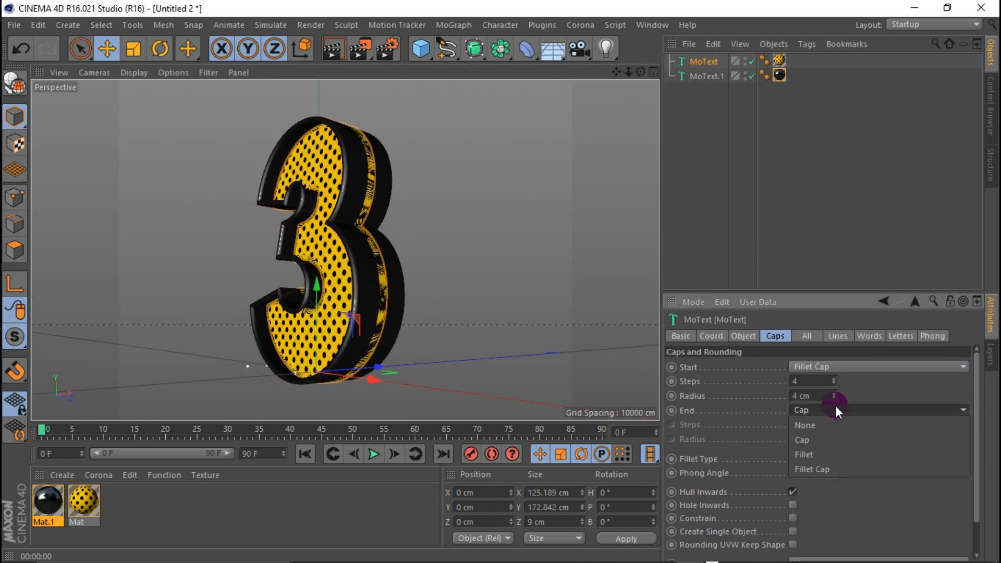
click(835, 410)
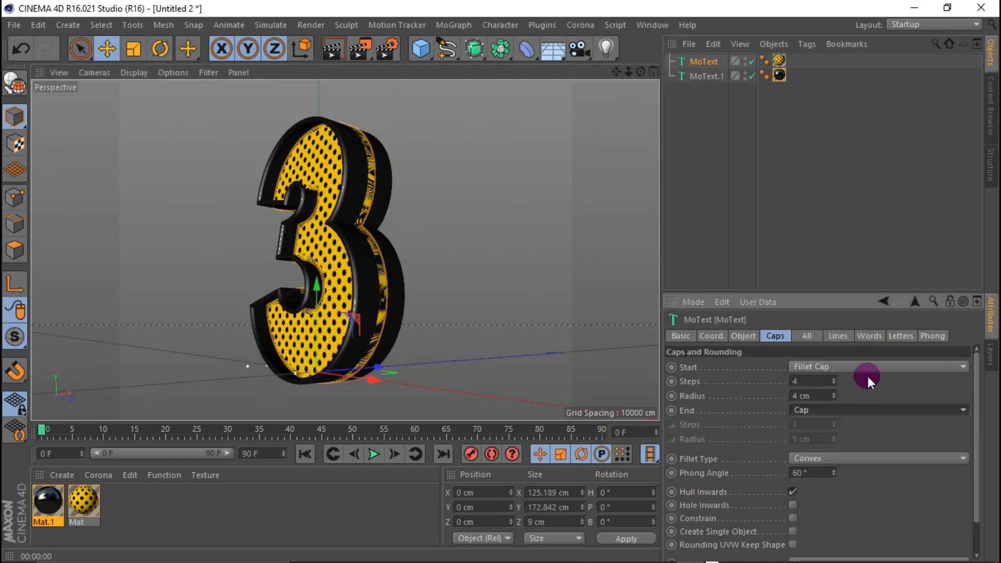
click(834, 398)
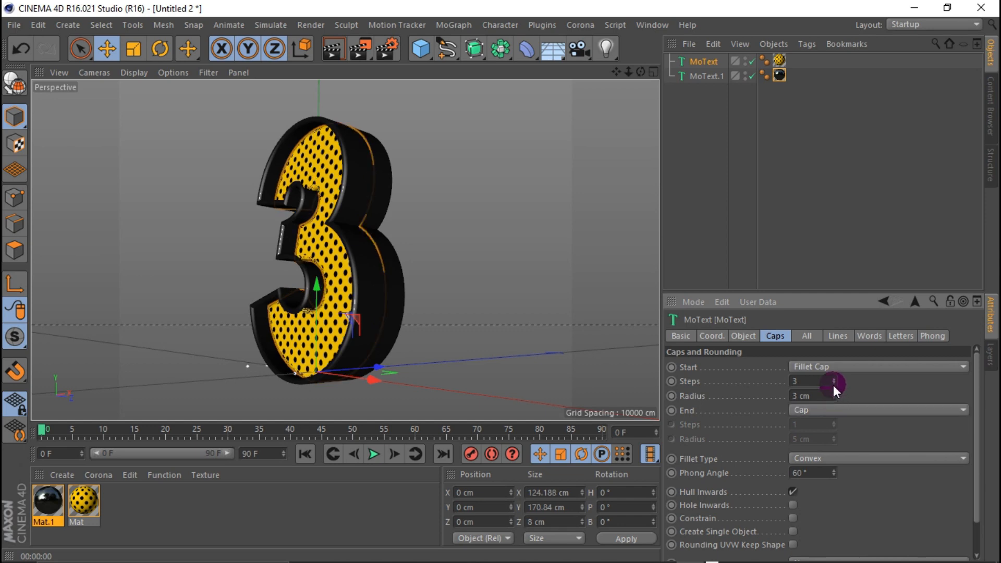
Render a preview of the perspective view and shift MoText along Z to about -0.8 cm.
drag(640, 72, 639, 72)
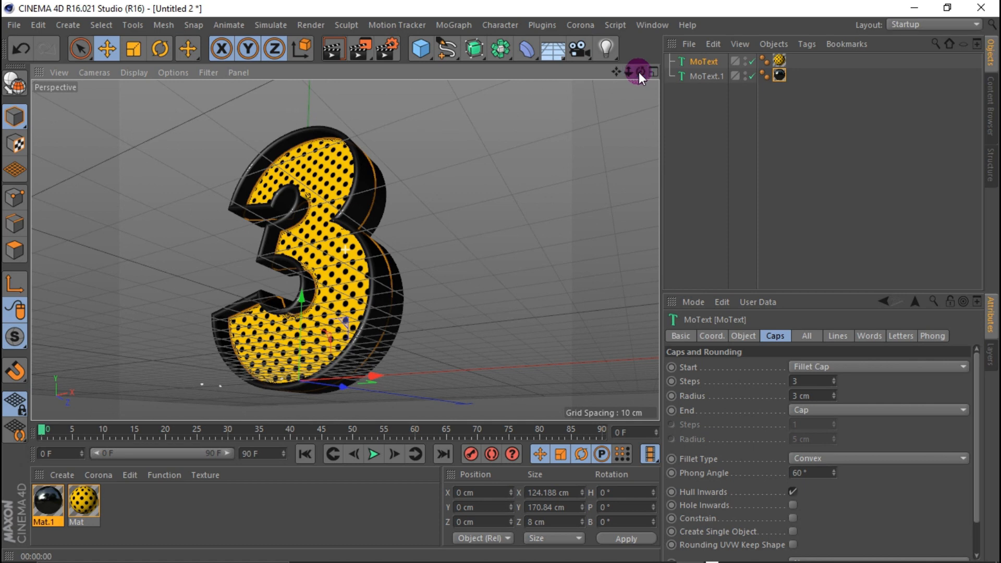
click(330, 47)
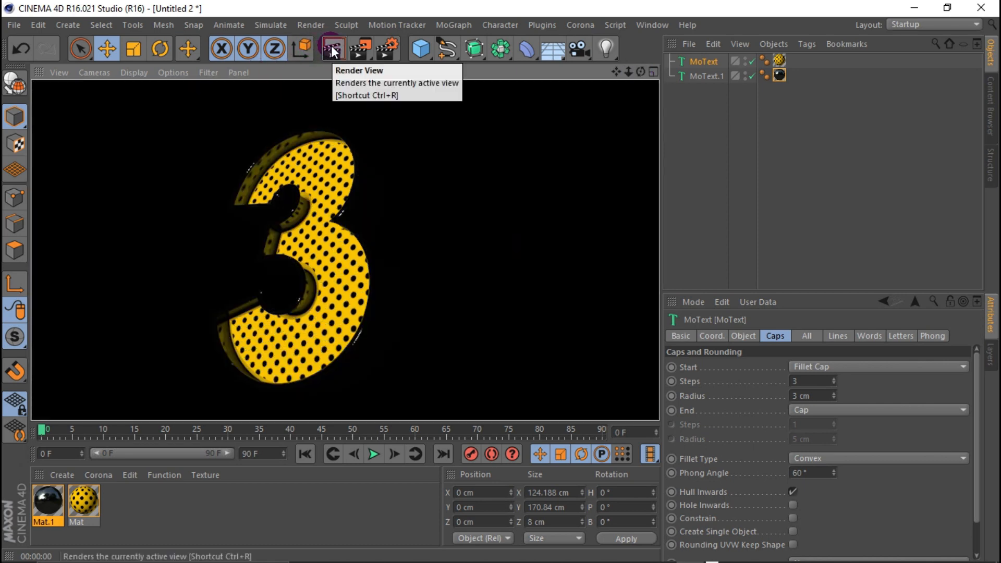
click(318, 265)
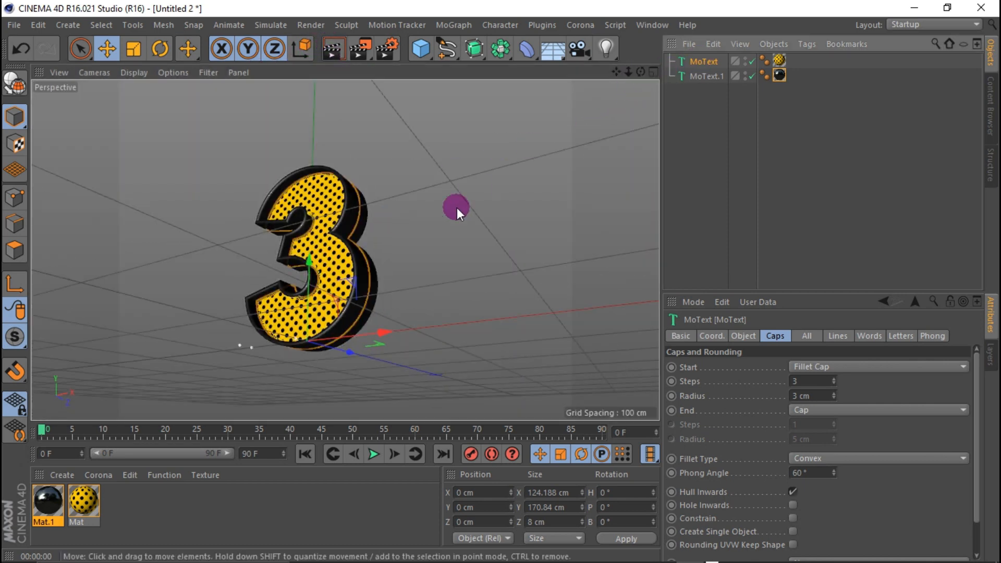
scroll(368, 331, up, 3)
drag(325, 356, 323, 355)
scroll(326, 350, down, 2)
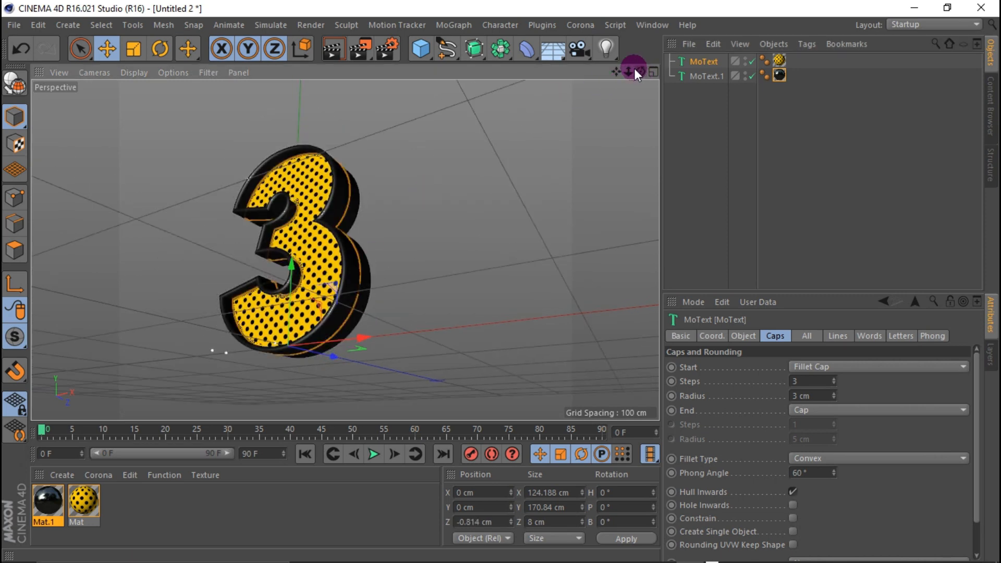
Add a plane, set its width to 1000 cm, and raise it above the 3 to about Y 293 cm.
mouse_move(631, 71)
mouse_down()
mouse_move(594, 72)
mouse_move(637, 71)
mouse_up()
drag(423, 49, 555, 95)
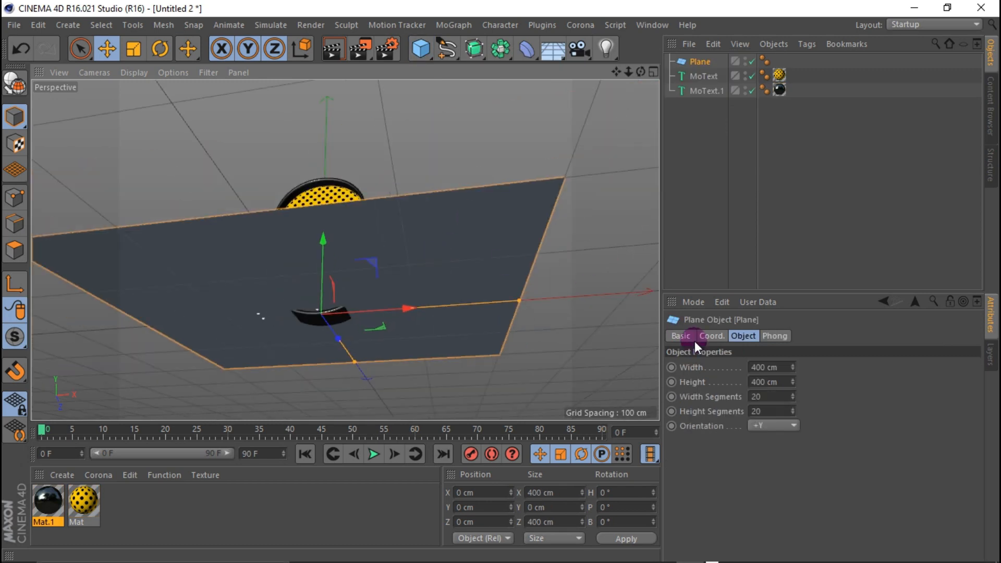
click(789, 370)
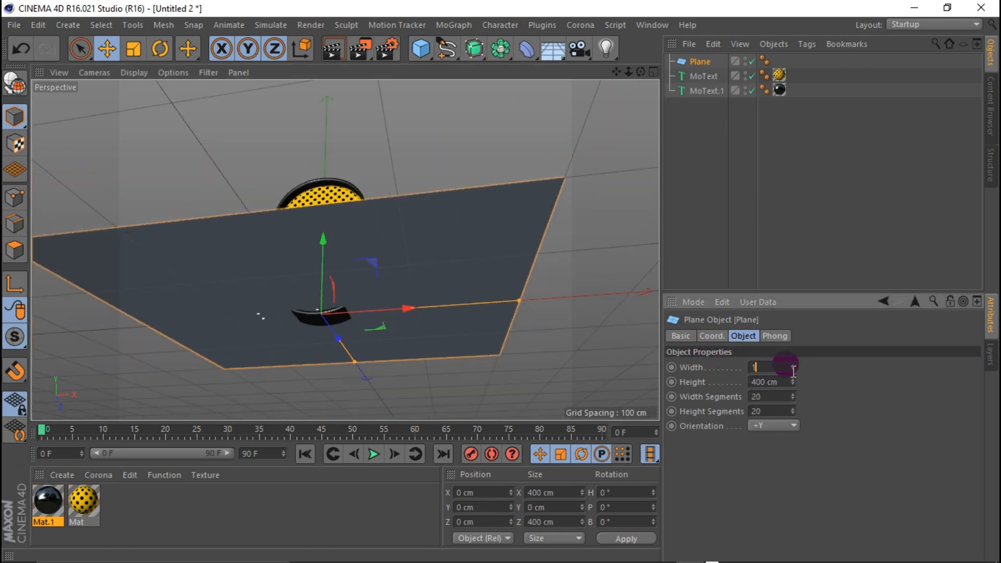
key(Return)
scroll(542, 309, down, 3)
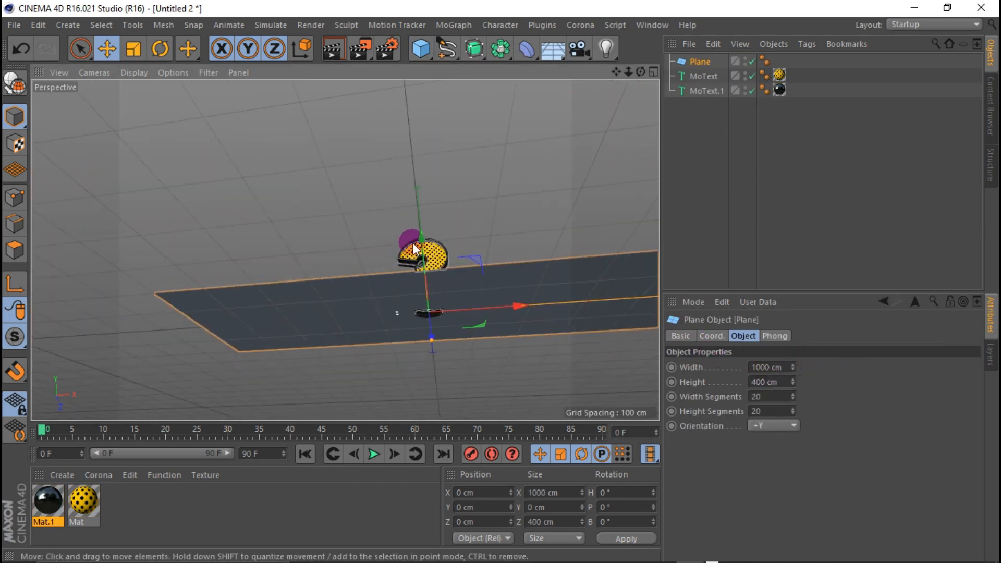
drag(412, 243, 418, 131)
scroll(520, 258, up, 5)
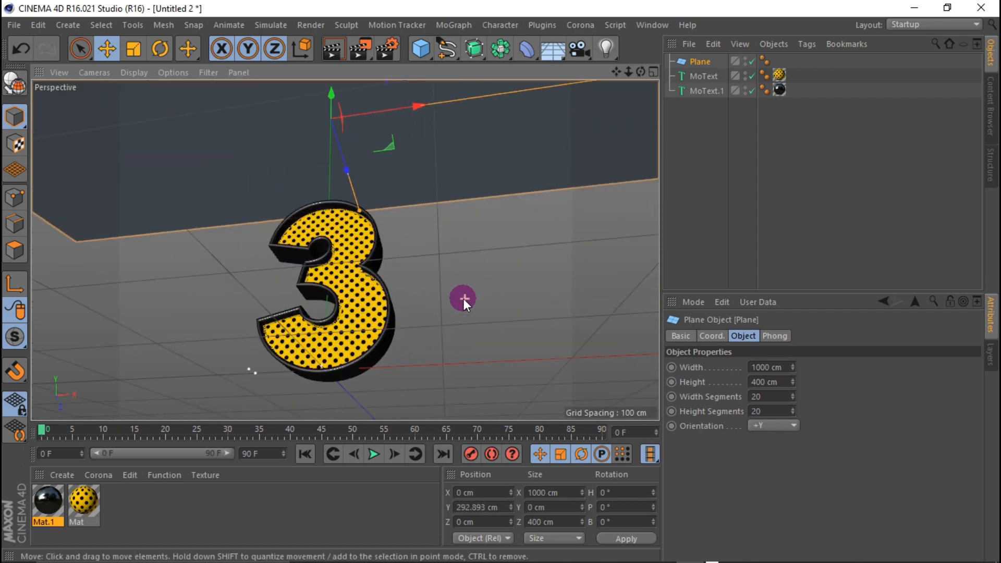
Create a new material with Color and Reflectance disabled and white Luminance enabled, and close the Material Editor.
click(59, 474)
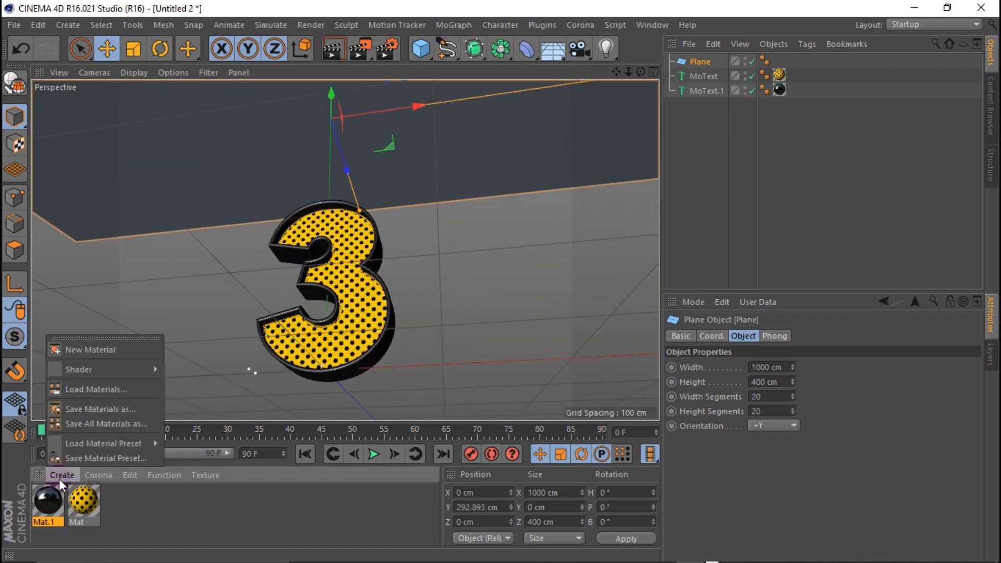
click(76, 349)
double_click(53, 499)
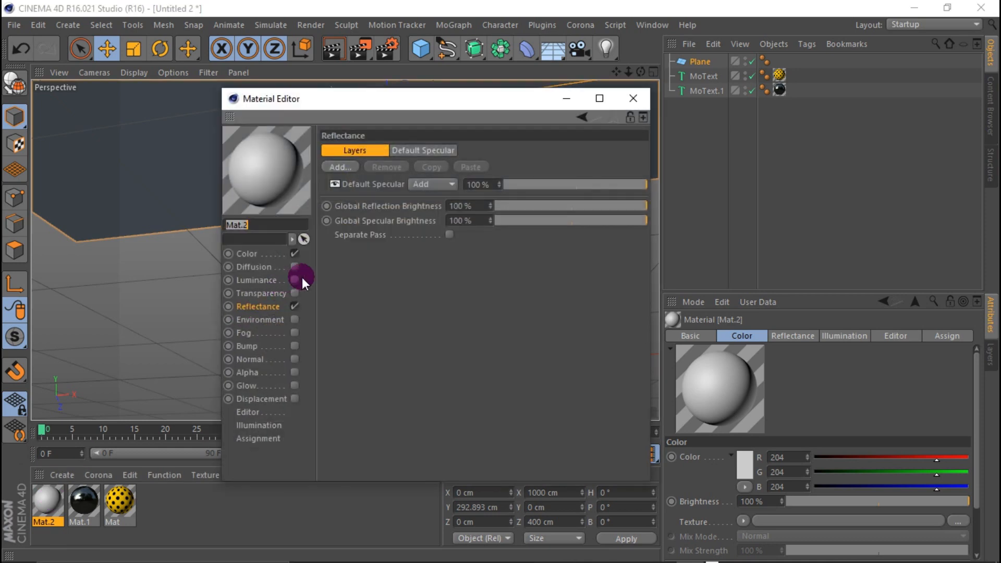
click(294, 254)
click(294, 306)
click(295, 280)
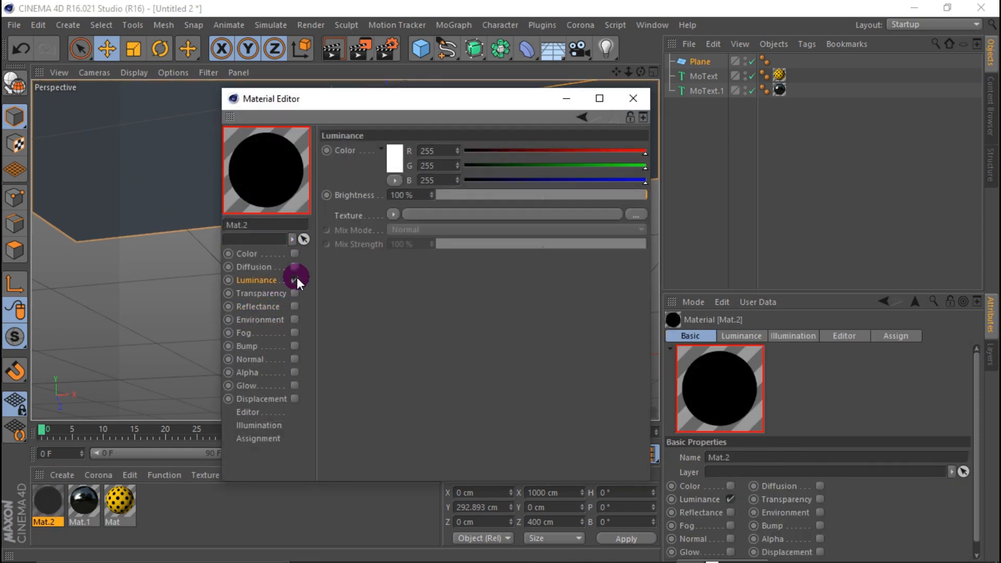
click(643, 99)
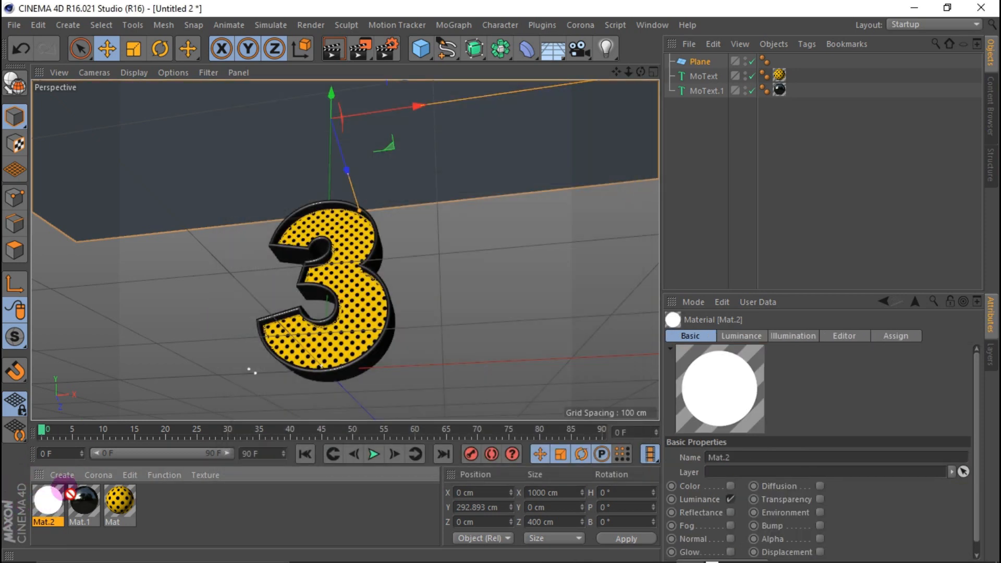
Apply the white luminance material Mat.2 to the plane and render a preview of the perspective view.
drag(65, 490, 703, 61)
drag(641, 72, 548, 72)
click(329, 45)
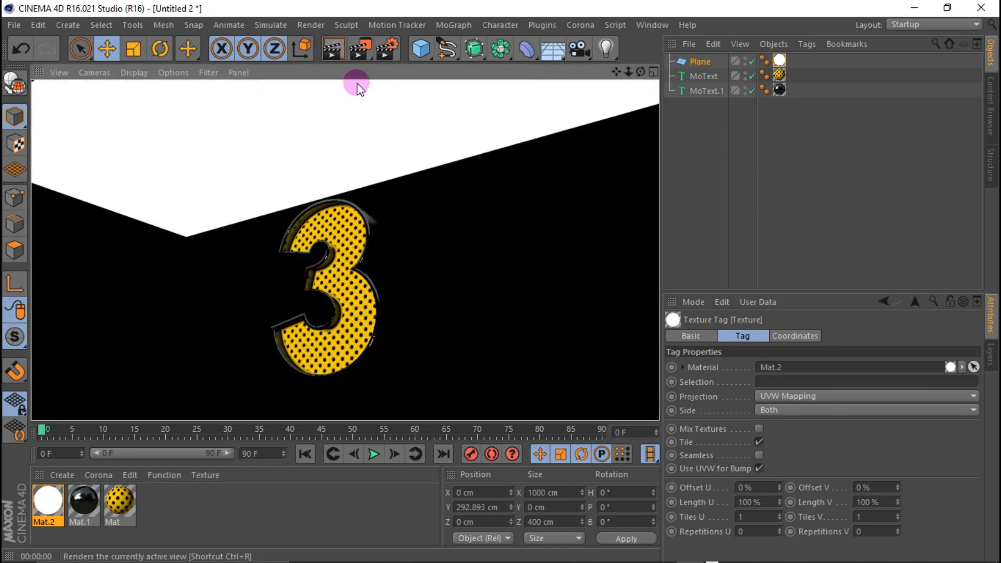
Lower the plane to about Y 241 cm and render a preview of its reflection on the 3.
drag(641, 71, 641, 151)
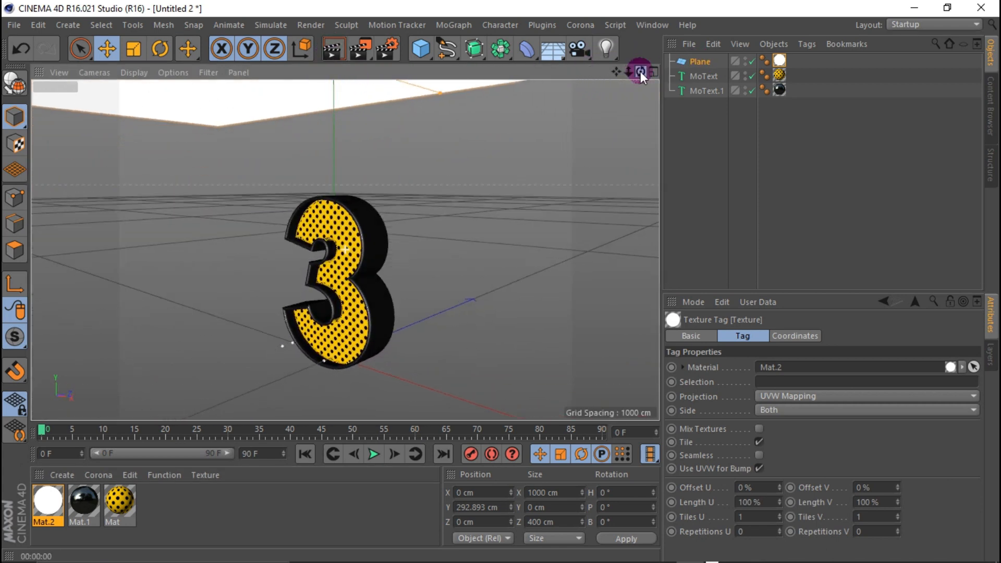
click(699, 63)
scroll(431, 233, down, 4)
drag(371, 96, 370, 136)
scroll(397, 267, up, 4)
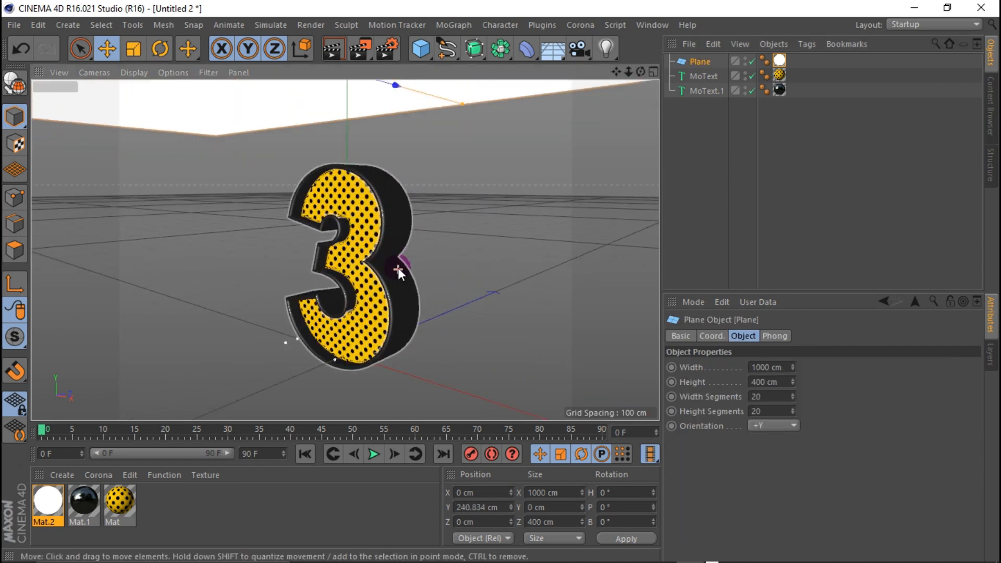
click(334, 46)
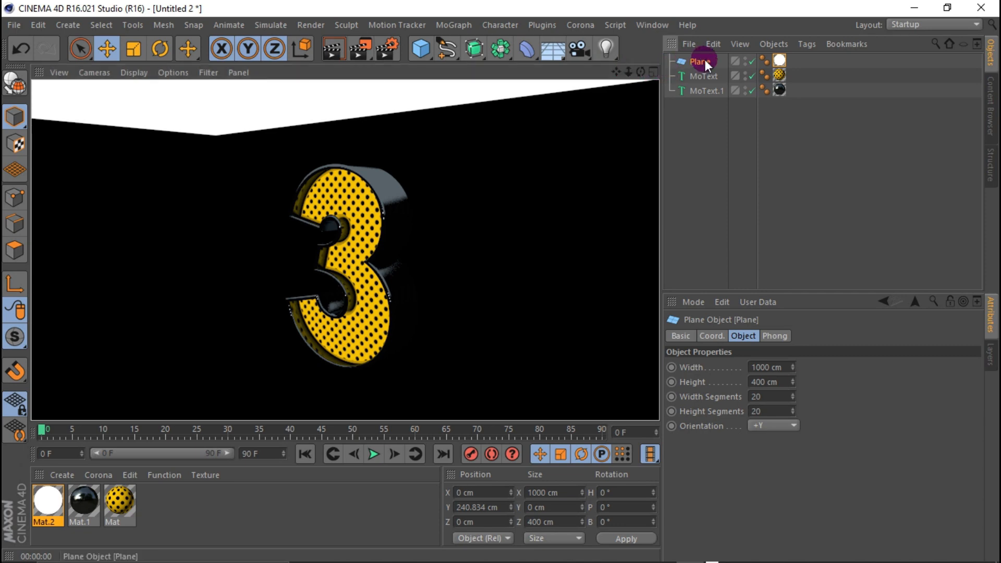
Duplicate the plane to about Y -161 cm beneath the 3 and render a preview of the perspective view.
click(706, 61)
key(ctrl+c)
key(ctrl+v)
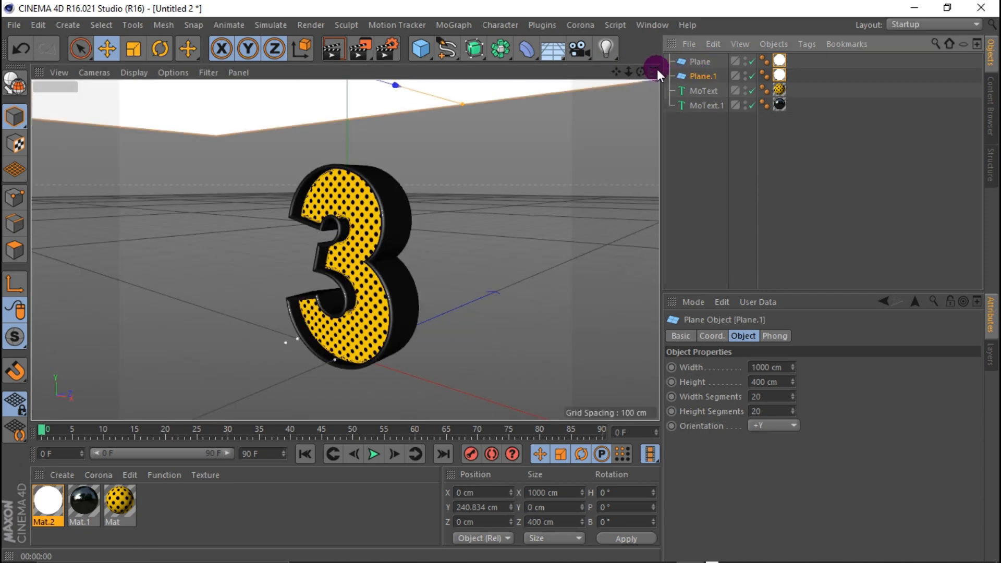
click(653, 70)
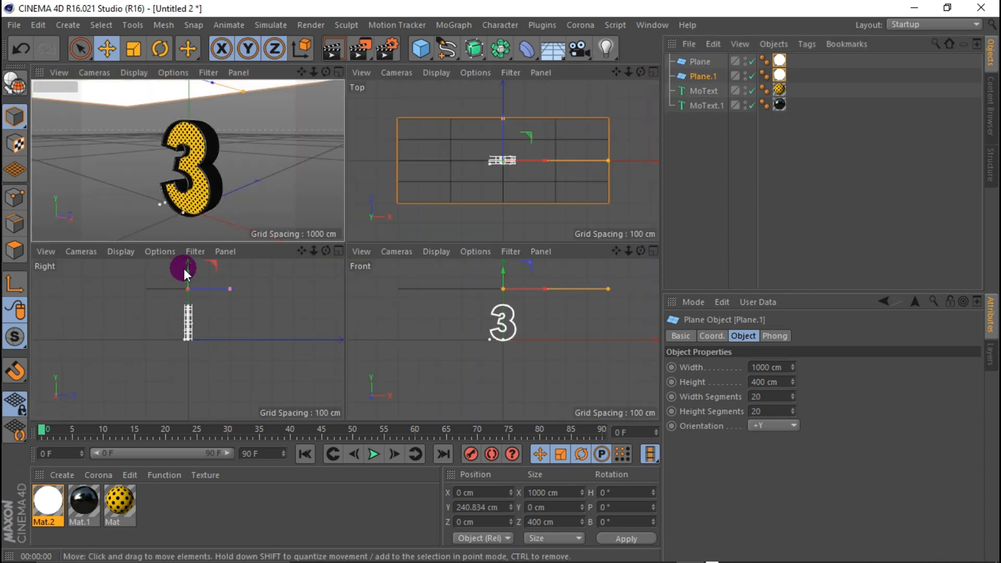
drag(187, 272, 193, 331)
click(336, 72)
click(331, 49)
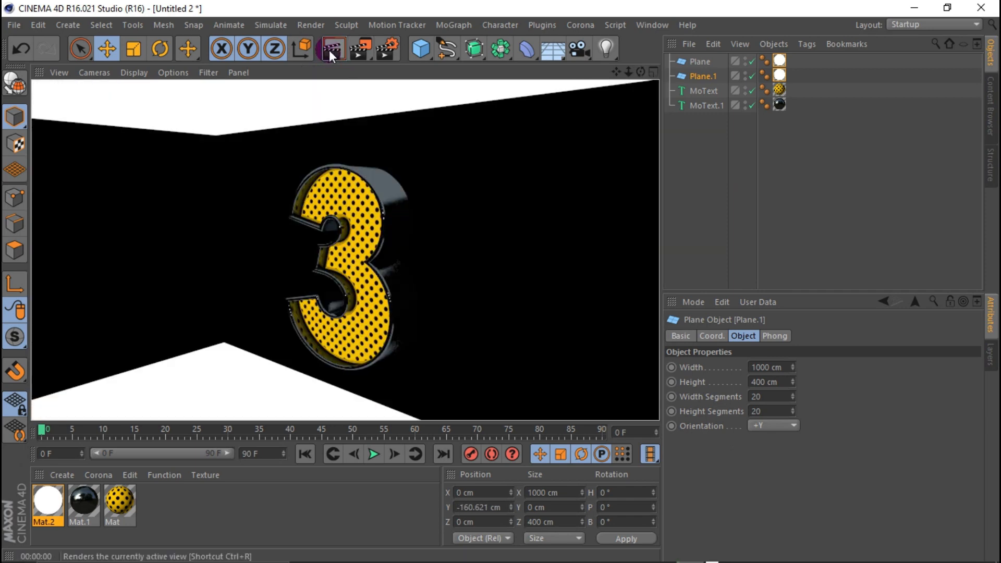
Move both planes together to about Z 95 cm and render a preview of the perspective view.
click(641, 72)
drag(640, 72, 600, 71)
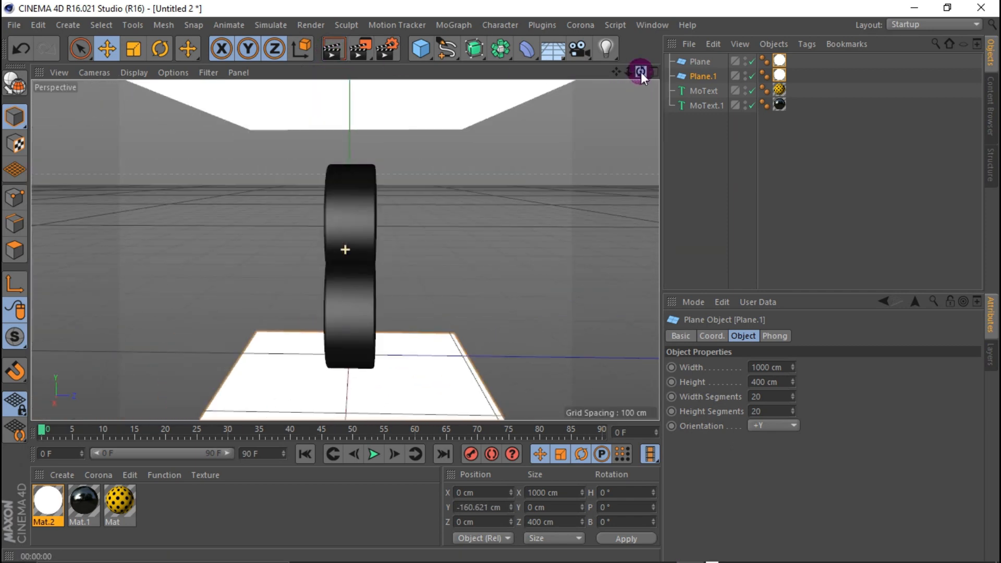
scroll(383, 171, down, 6)
click(737, 62)
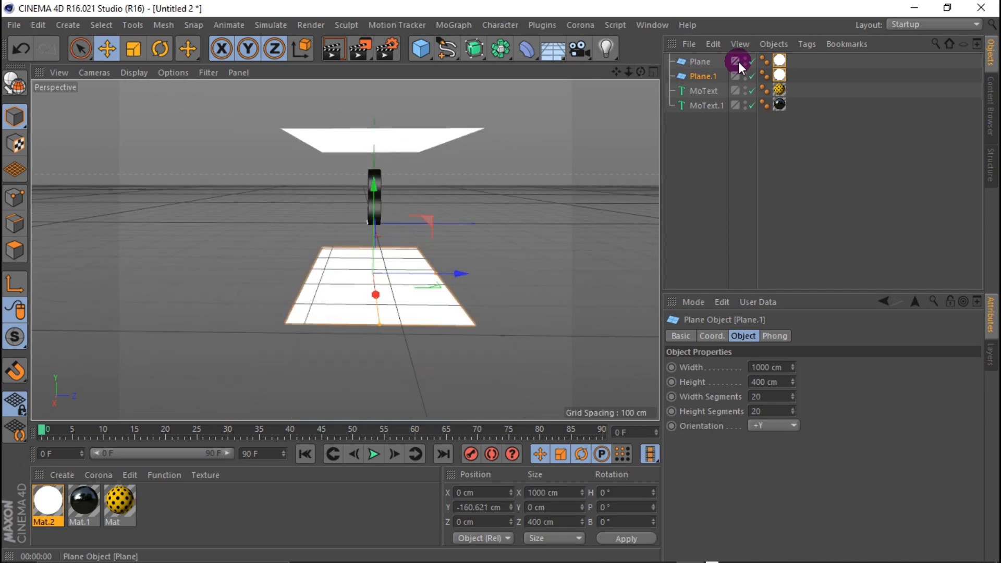
drag(717, 61, 696, 77)
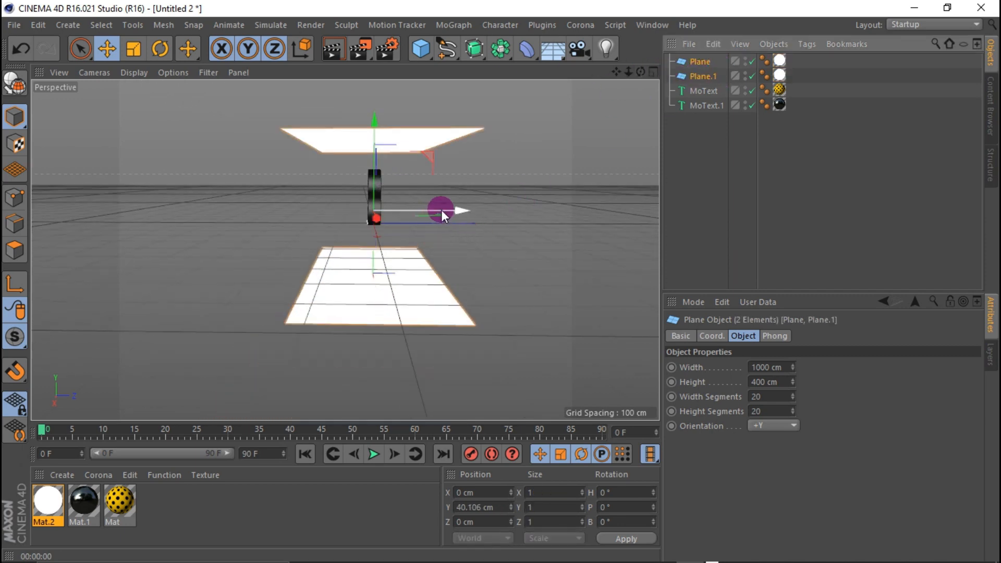
drag(441, 210, 472, 208)
drag(643, 82, 658, 52)
scroll(553, 180, up, 5)
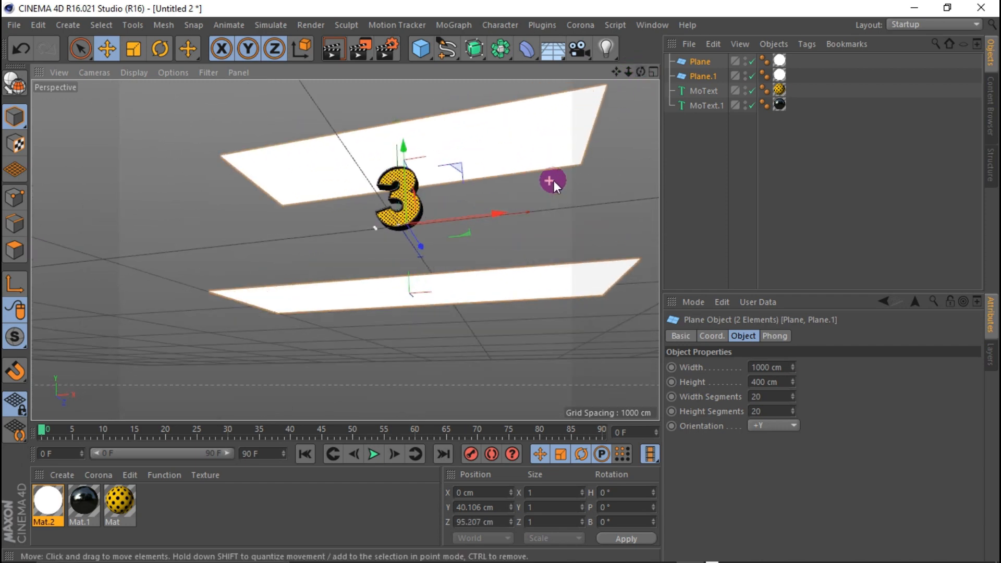
scroll(439, 217, up, 3)
click(332, 49)
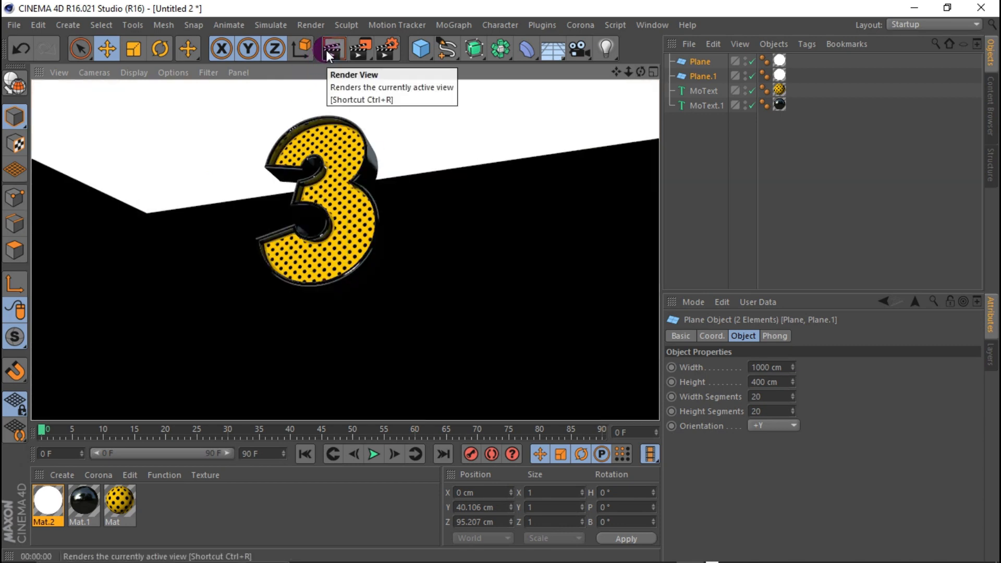
Render previews of the 3 from other viewing angles to examine the planes' reflections on the rim.
drag(639, 69, 486, 63)
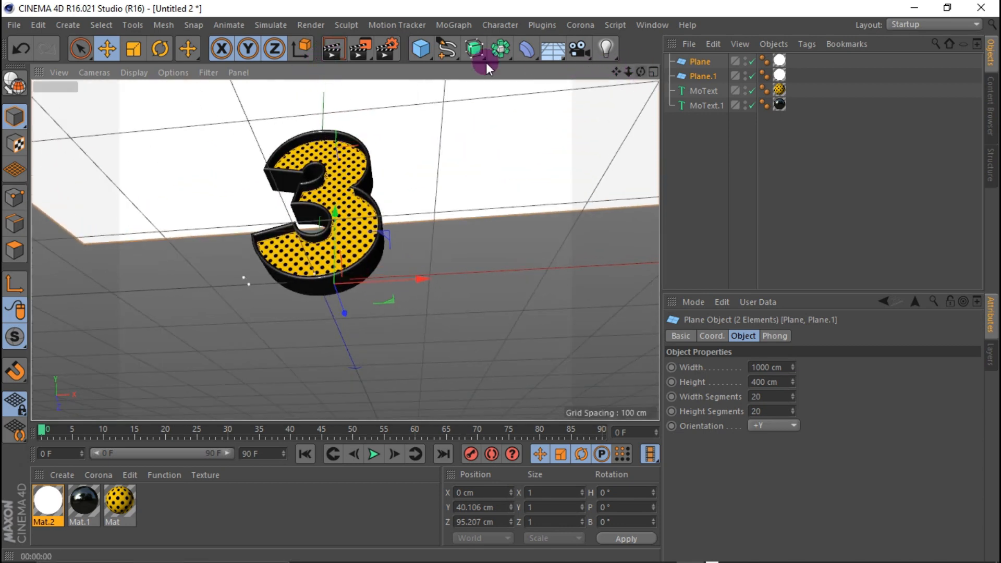
click(326, 49)
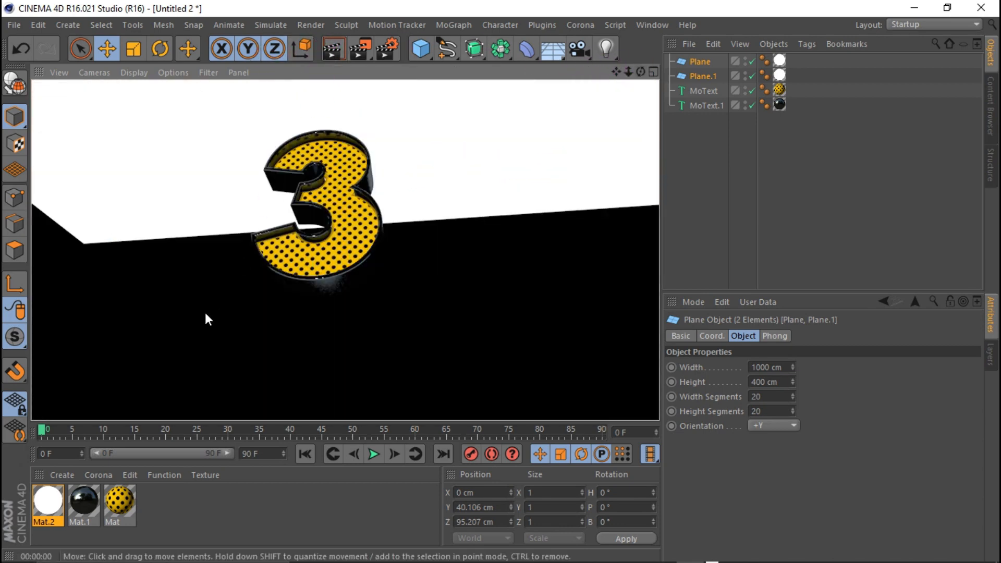
alt+drag(330, 252, 336, 193)
click(334, 49)
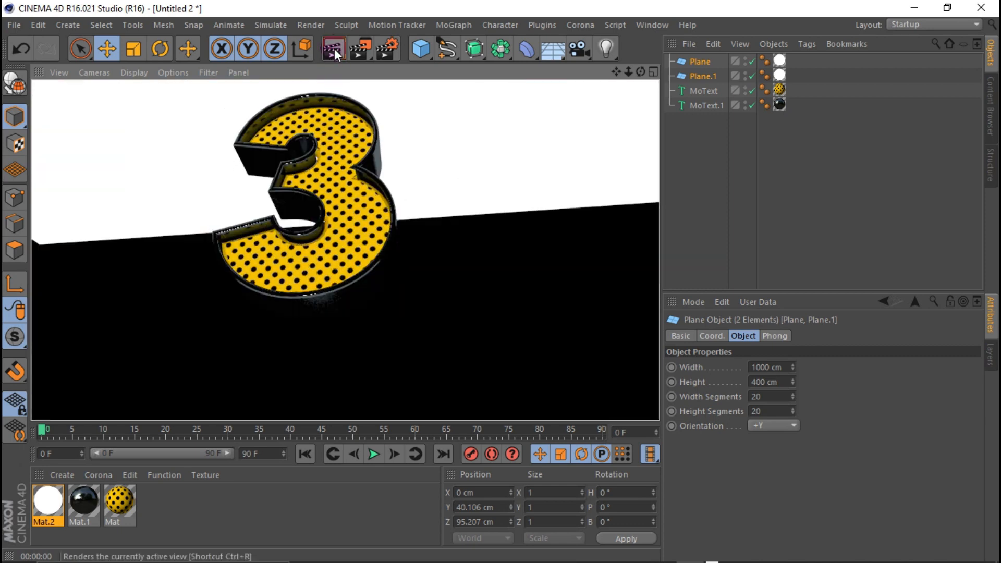
Set the luminance brightness of material Mat.2 to 150% and render previews of the 3.
double_click(48, 500)
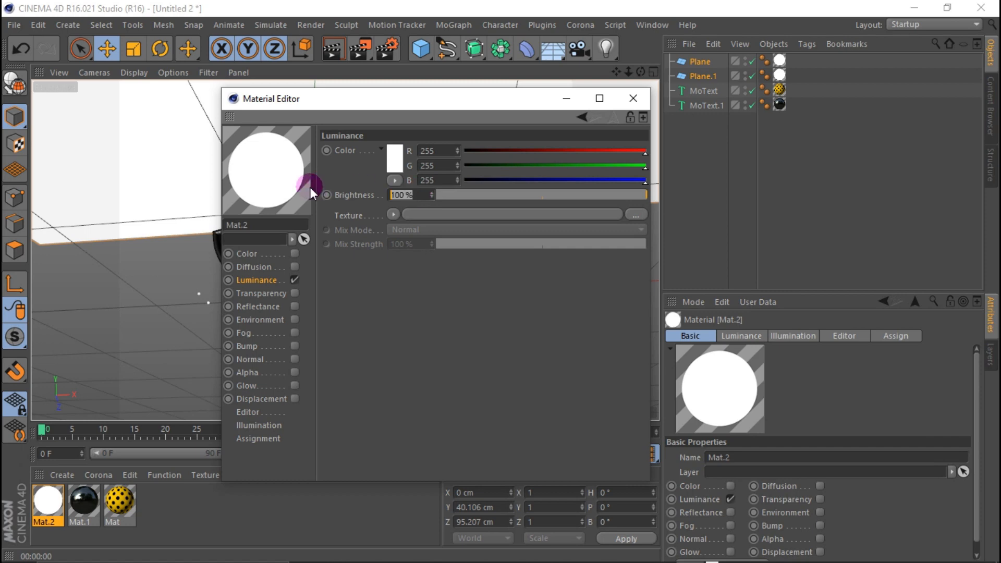
text(150)
key(Return)
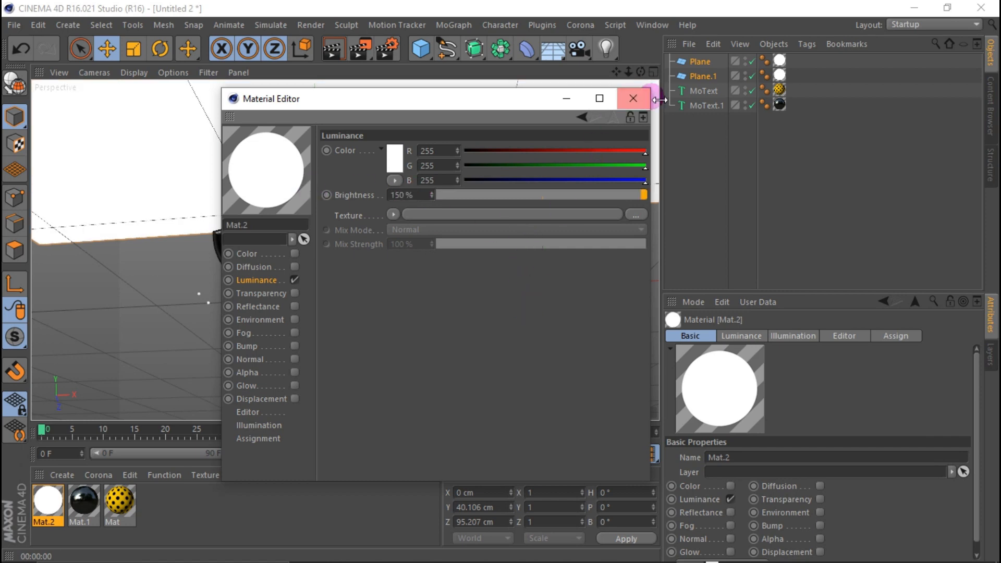
click(643, 102)
click(334, 49)
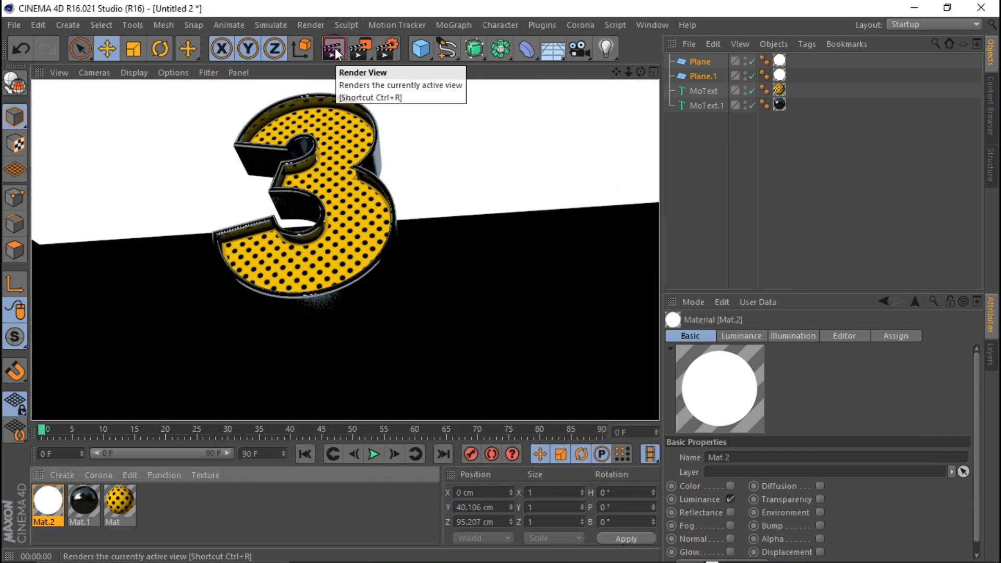
drag(640, 71, 642, 74)
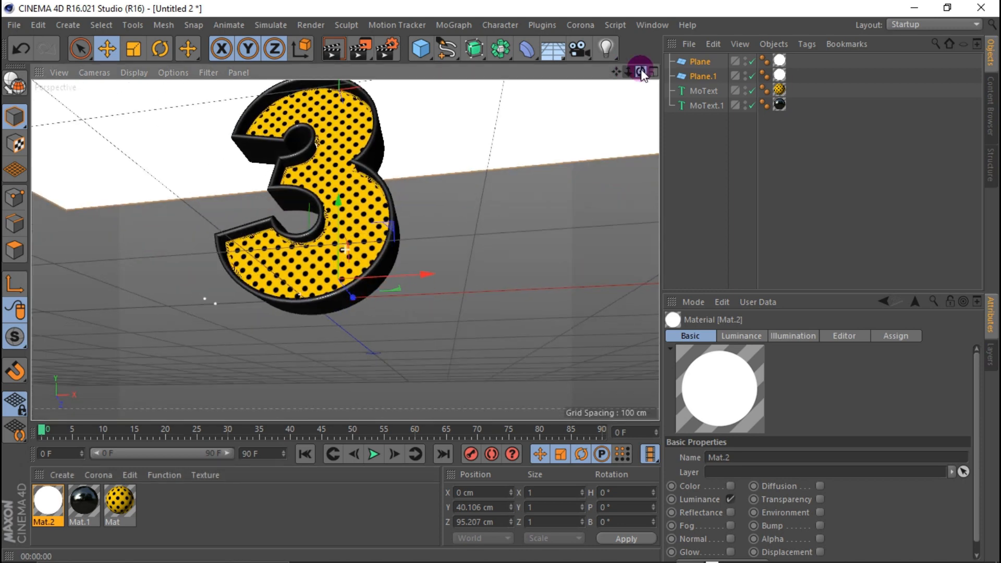
click(334, 49)
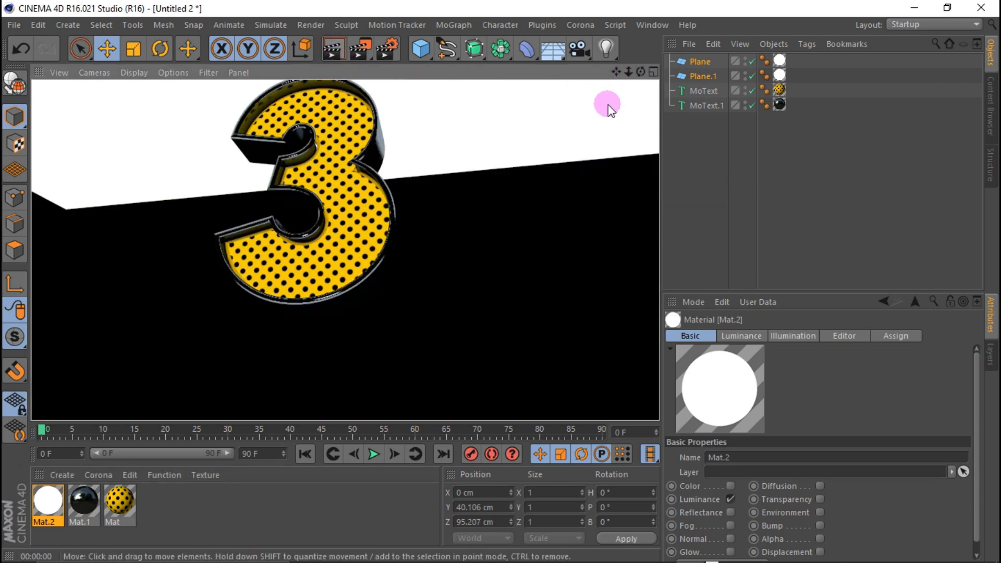
Add a light to the scene with its shadow set to Shadow Maps (Soft).
drag(616, 71, 641, 68)
click(793, 451)
click(787, 482)
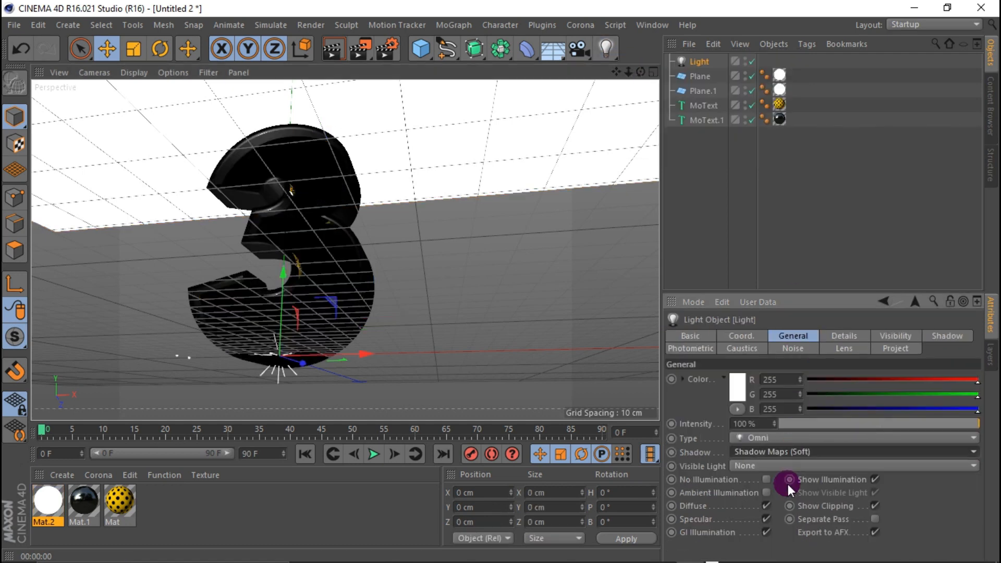
Position the light in front of the 3 at about X 63 cm, Y 0 and Z -115 cm, and render the perspective view.
click(654, 71)
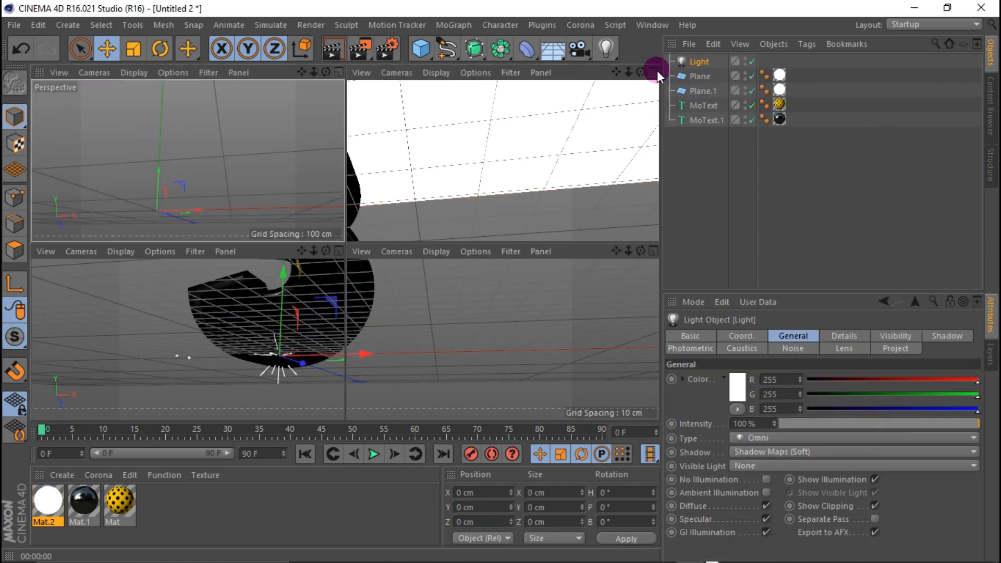
mouse_move(208, 336)
mouse_down()
mouse_move(217, 337)
mouse_move(196, 337)
mouse_up()
drag(493, 309, 505, 324)
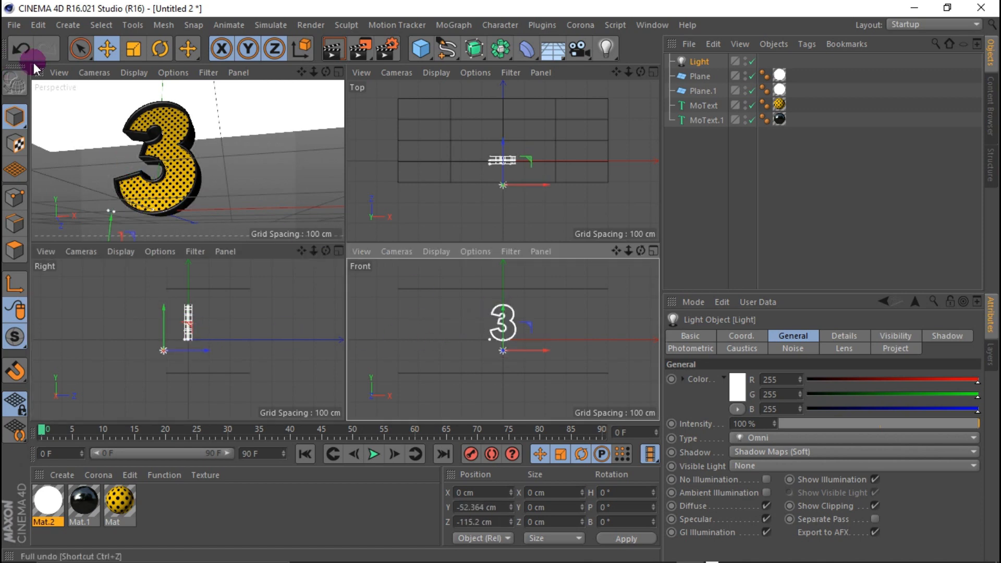
click(21, 48)
drag(534, 337, 548, 338)
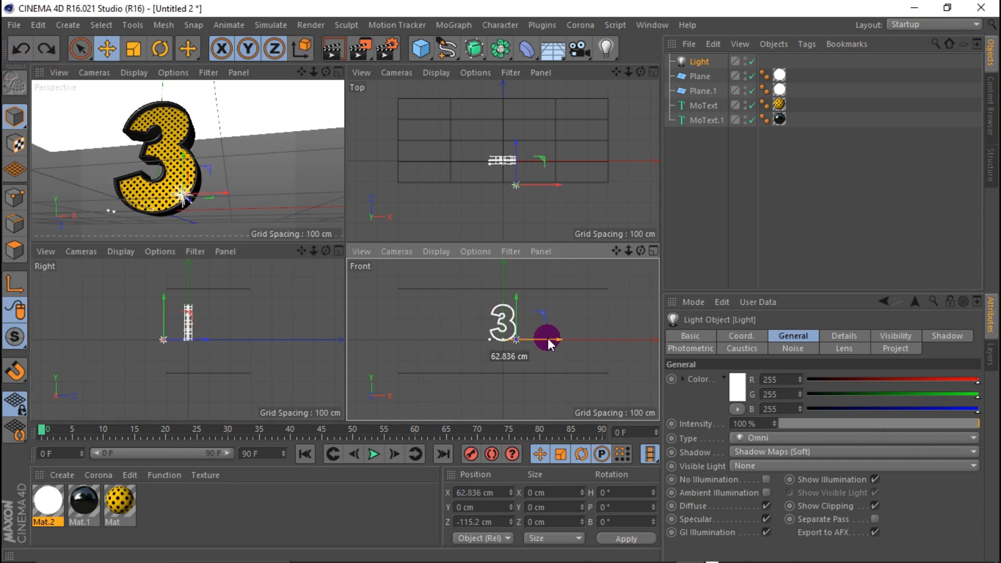
click(339, 72)
click(332, 47)
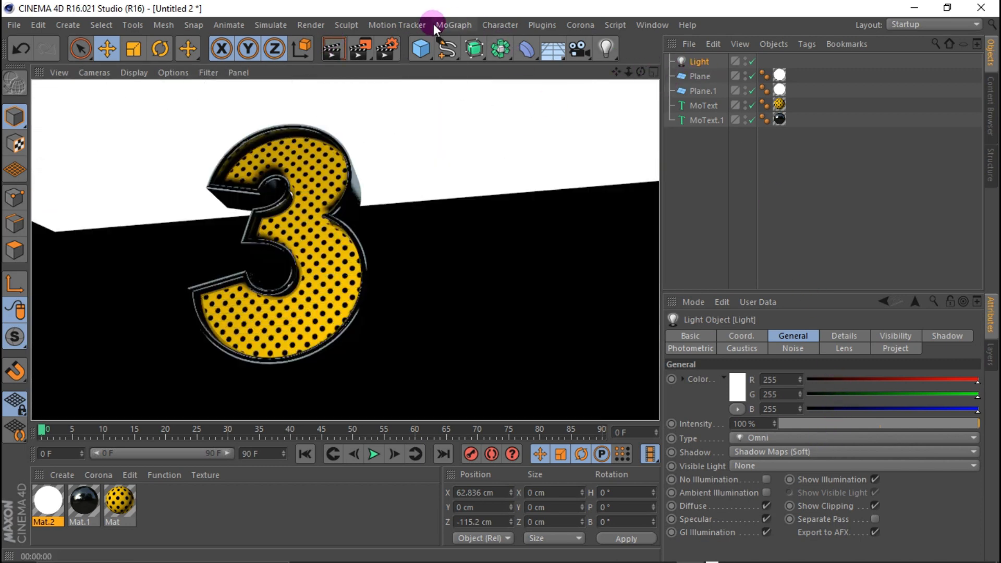
Add the Ambient Occlusion and Global Illumination effects to the render settings.
click(386, 54)
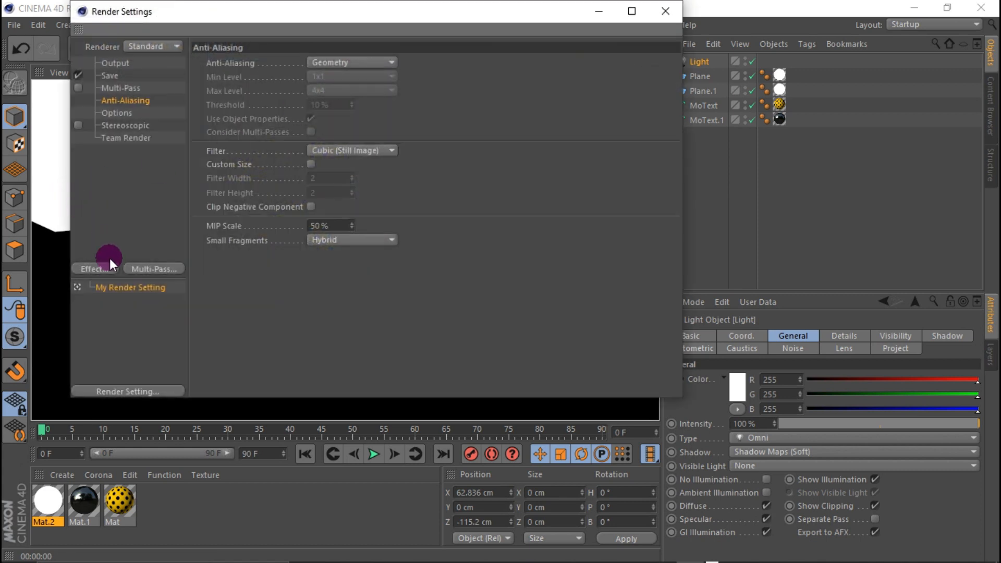
click(109, 258)
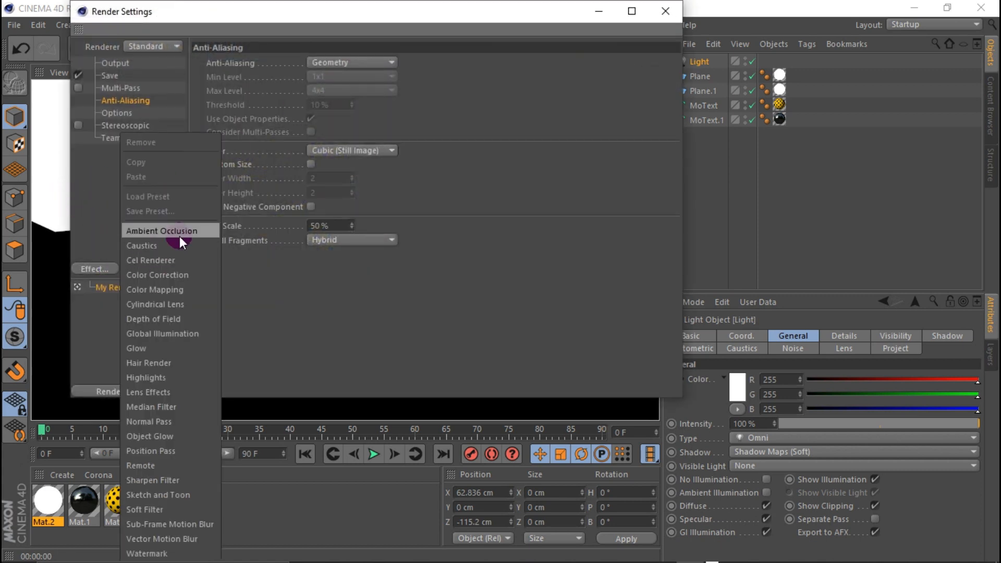
click(179, 235)
click(99, 263)
click(167, 333)
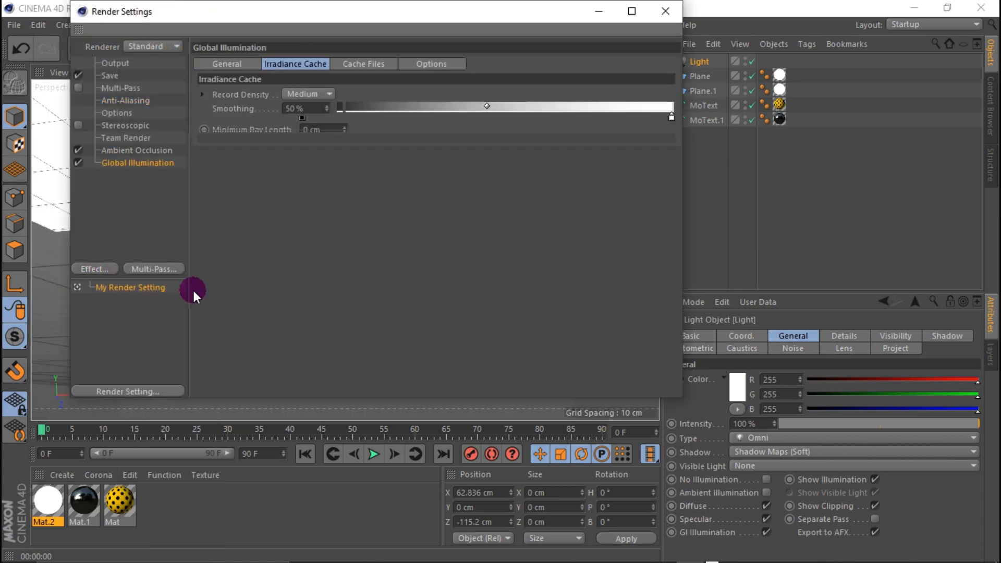
Set the Global Illumination irradiance cache record density to Low, close the render settings and render the perspective view.
click(326, 63)
click(306, 138)
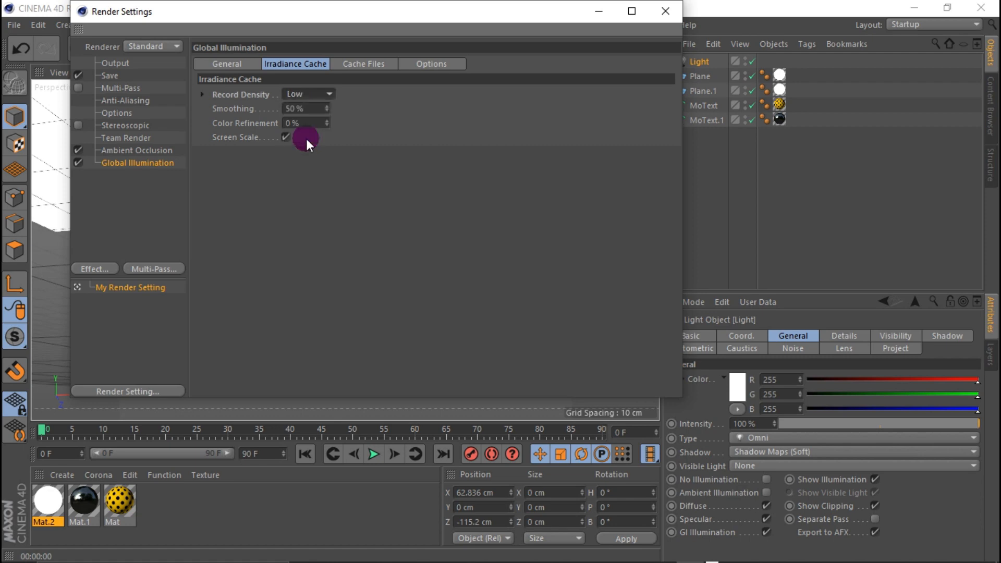
click(665, 11)
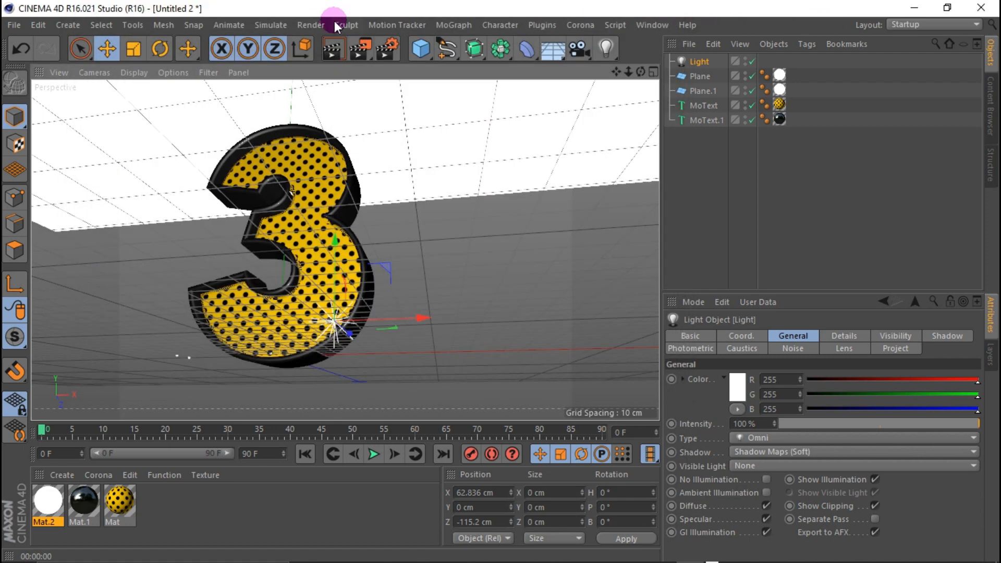
click(333, 49)
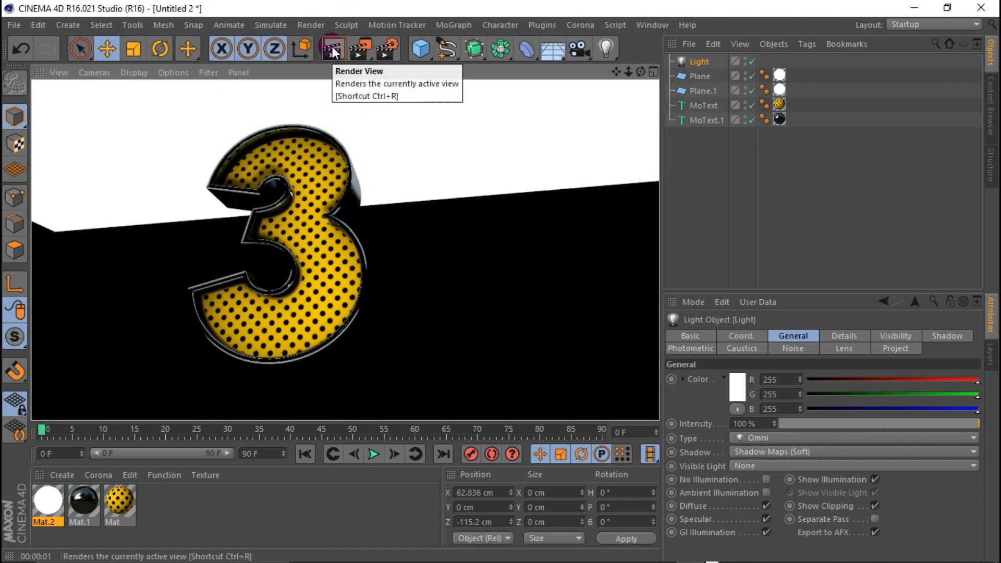
Raise the plane beneath the 3 to about Y -64 cm and render a close preview of the 3.
scroll(465, 112, down, 2)
drag(641, 71, 642, 74)
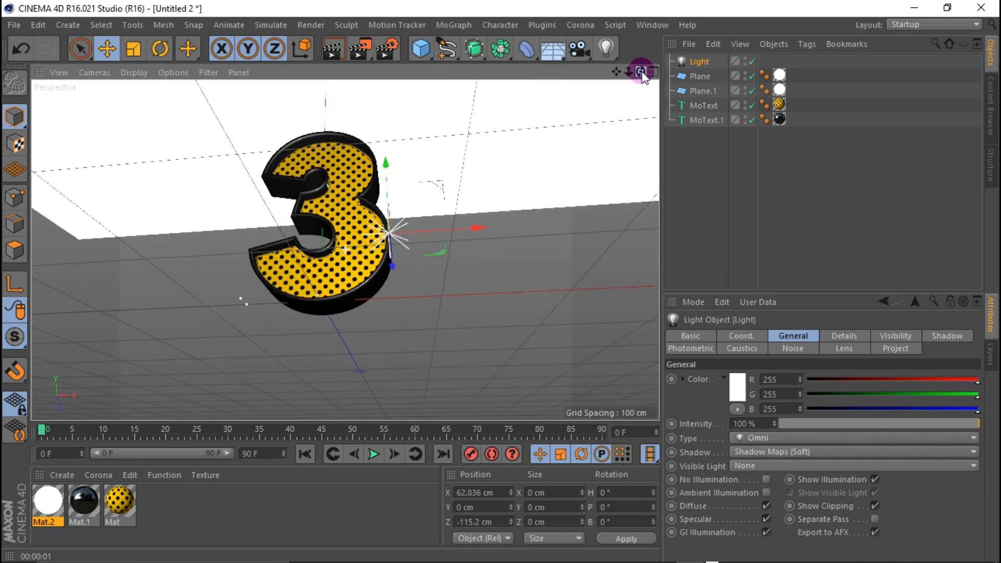
click(695, 93)
scroll(421, 292, down, 5)
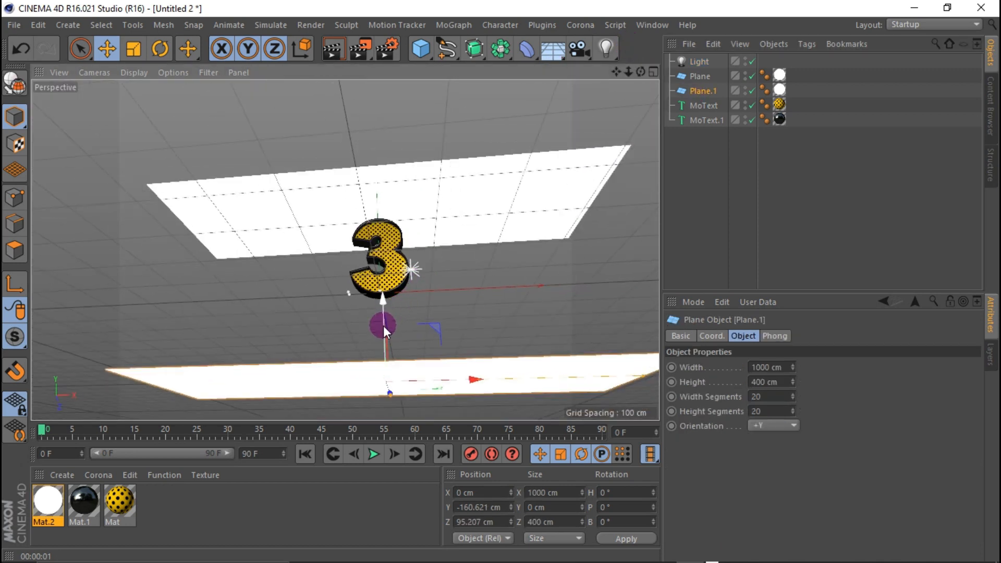
drag(384, 325, 384, 281)
scroll(449, 278, up, 3)
scroll(308, 281, up, 3)
scroll(308, 281, up, 2)
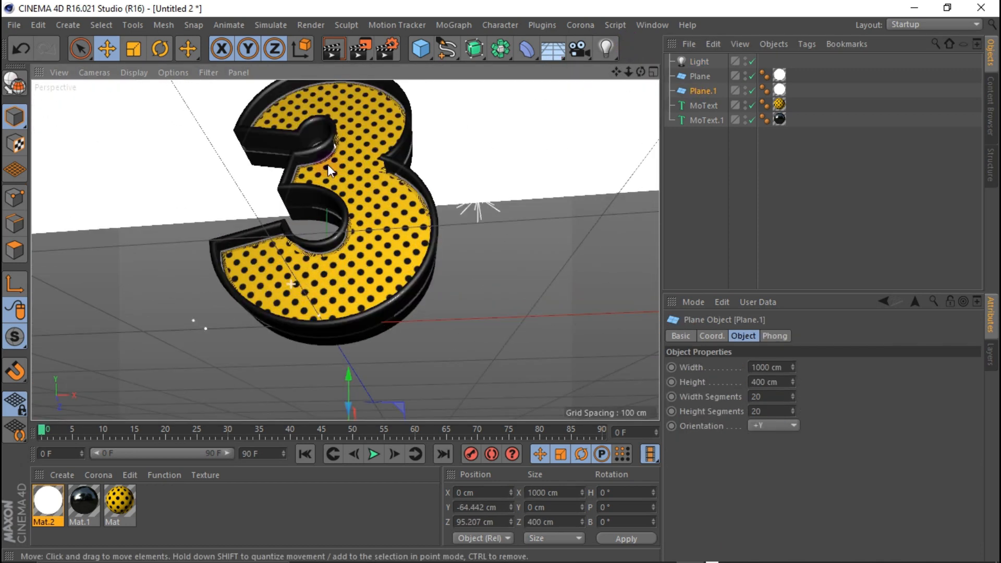
click(334, 49)
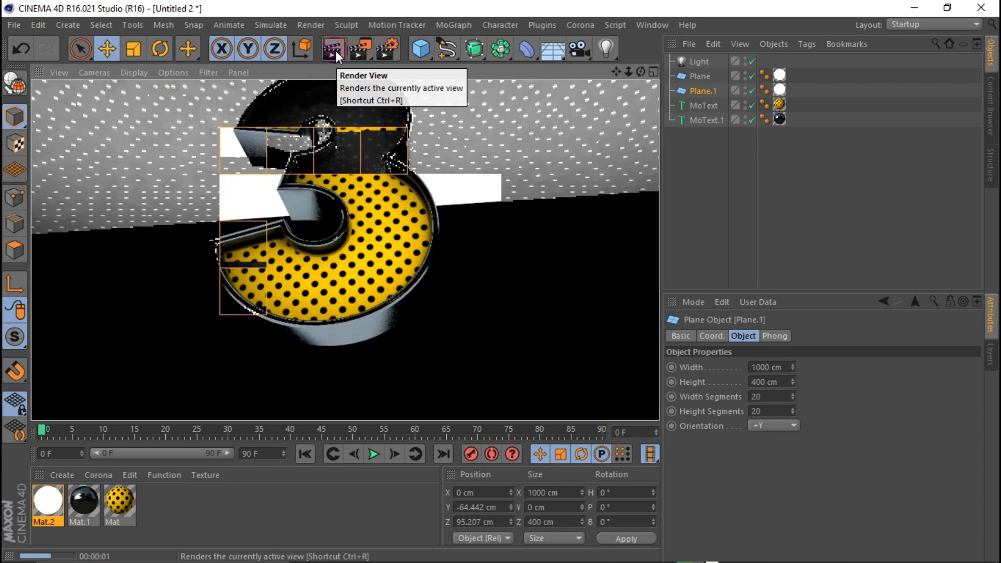
Lower the plane beneath the 3 to about Y -97 cm and render a preview of the perspective view.
scroll(332, 319, down, 6)
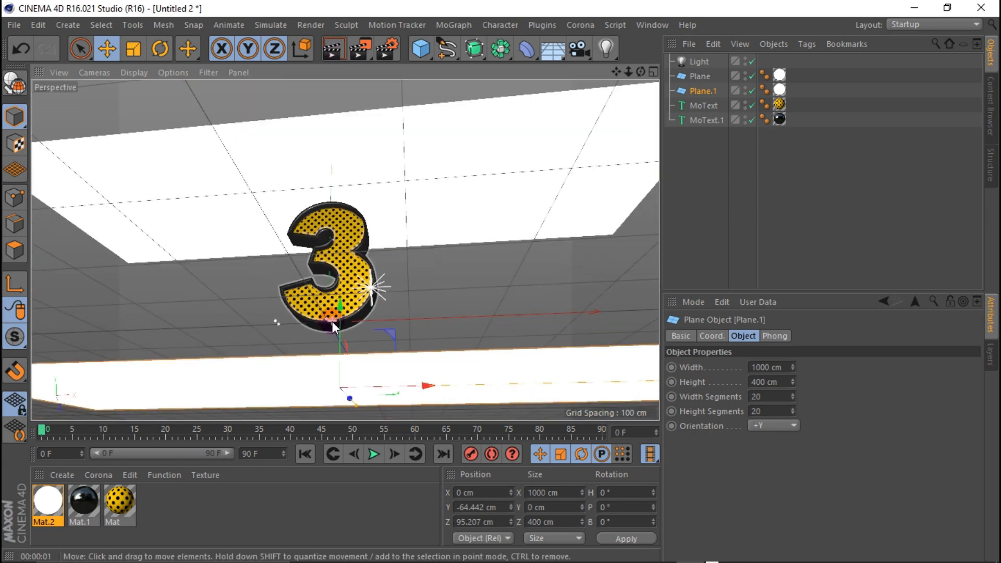
drag(337, 329, 334, 312)
scroll(339, 312, up, 5)
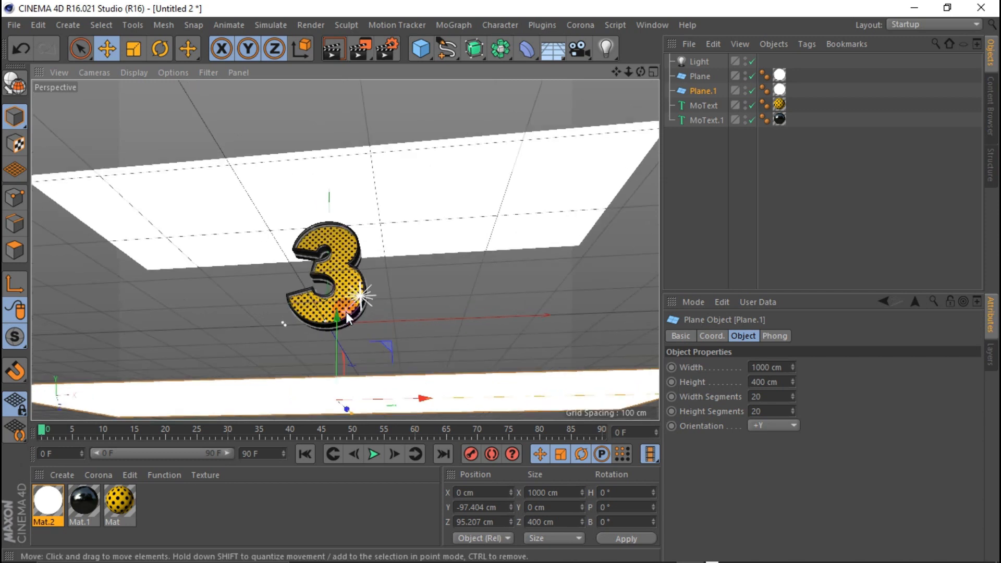
click(330, 53)
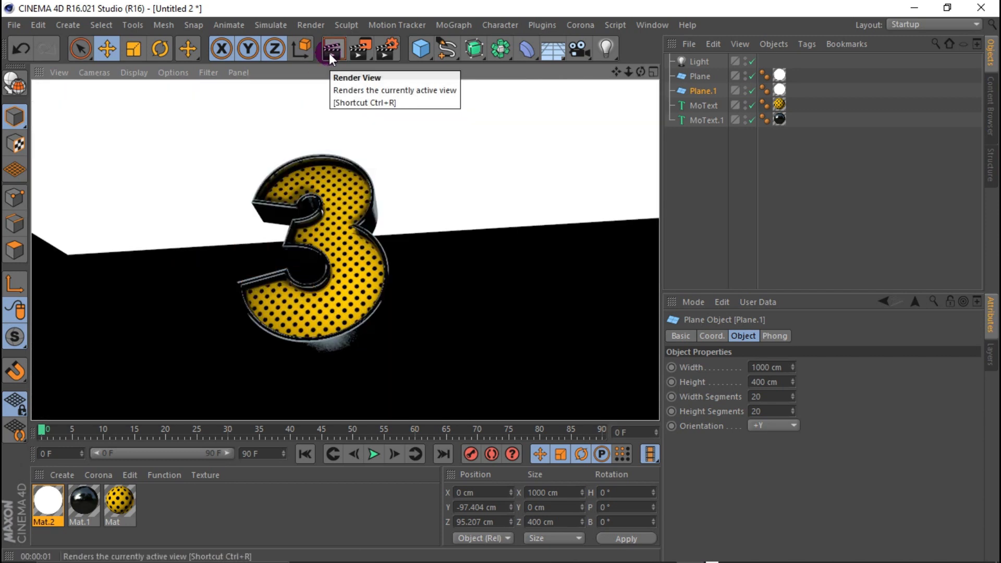
Move the light farther in front of the 3 to about Z -152 cm and render the perspective view.
mouse_move(641, 84)
mouse_down()
mouse_move(449, 188)
mouse_move(349, 76)
mouse_move(633, 73)
mouse_up()
click(653, 72)
click(698, 61)
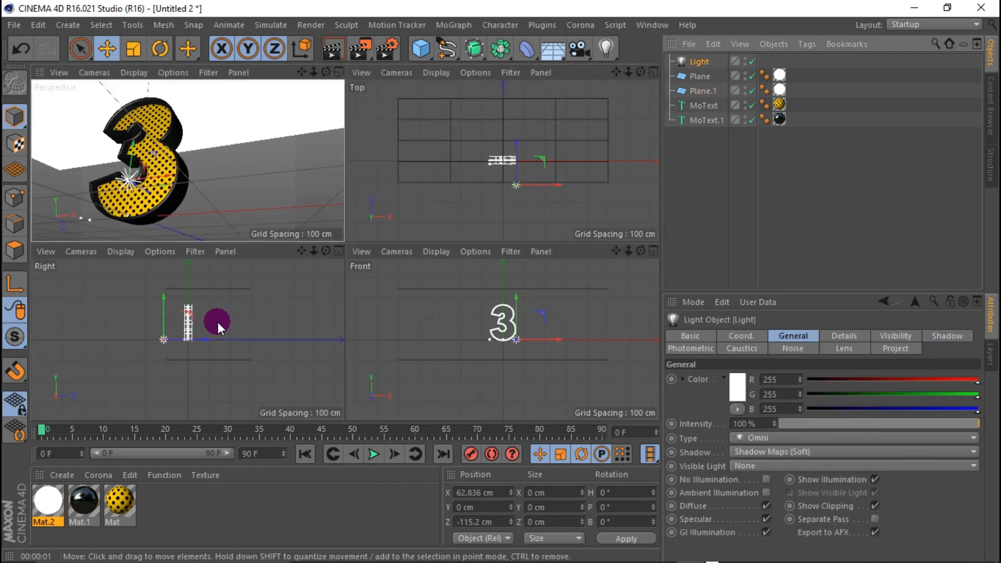
drag(218, 321, 186, 367)
click(339, 71)
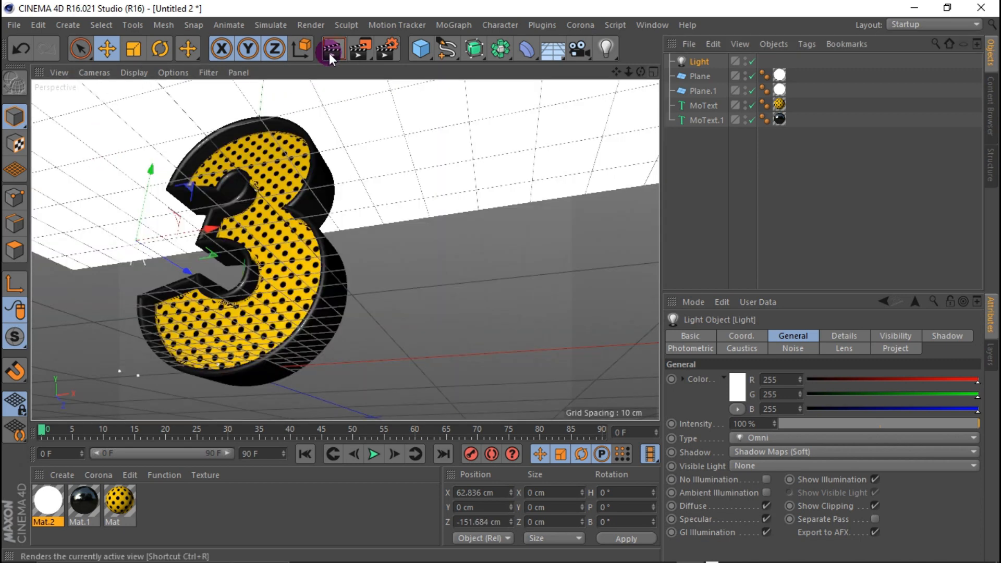
click(330, 50)
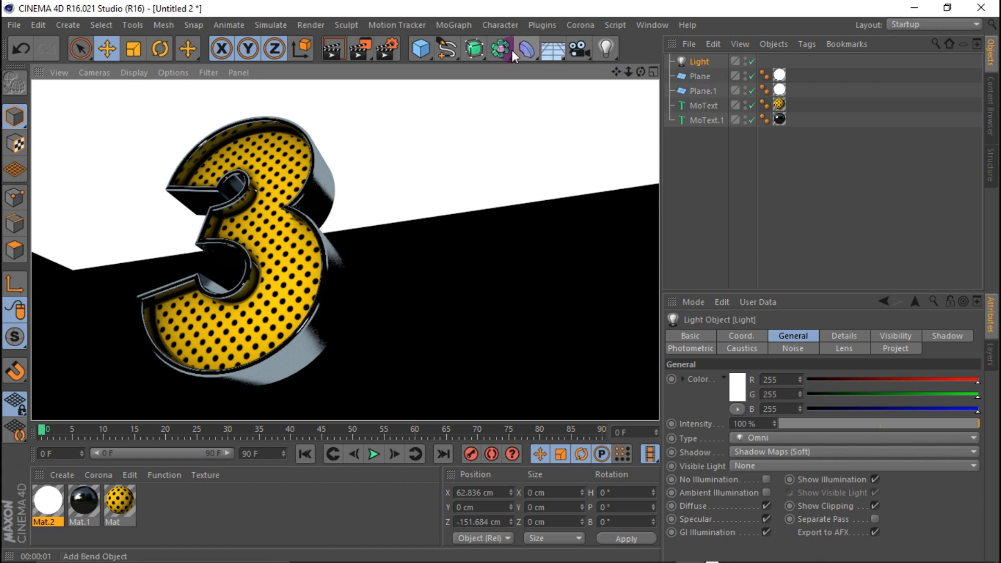
Add a null object, group both planes under it and rename it ROOM.
click(409, 47)
click(462, 68)
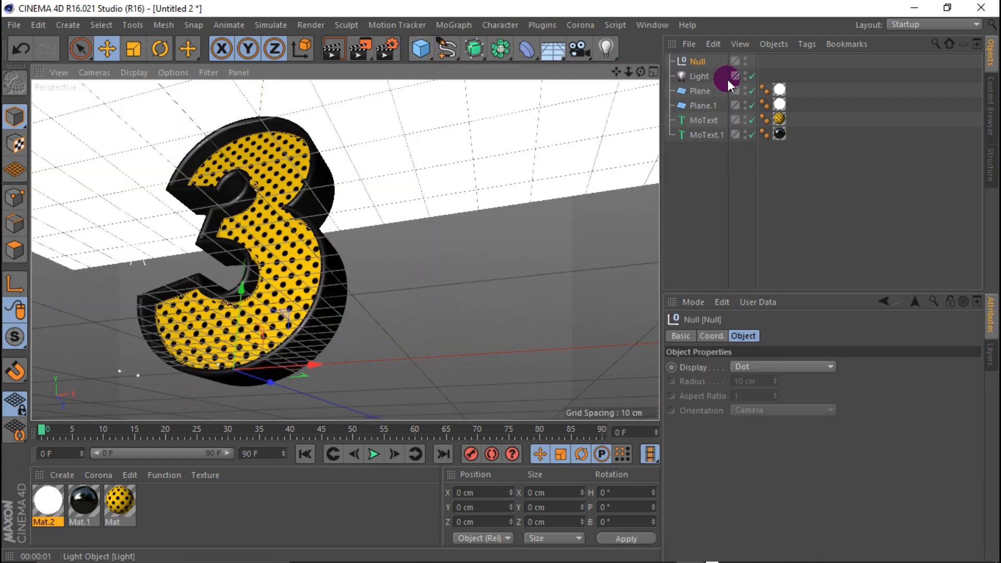
drag(710, 100, 705, 60)
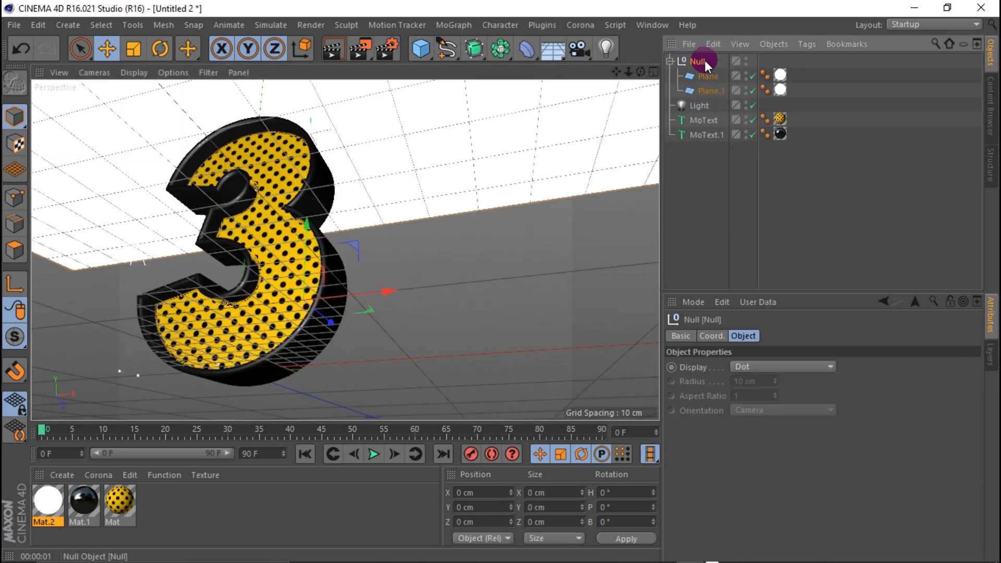
double_click(701, 61)
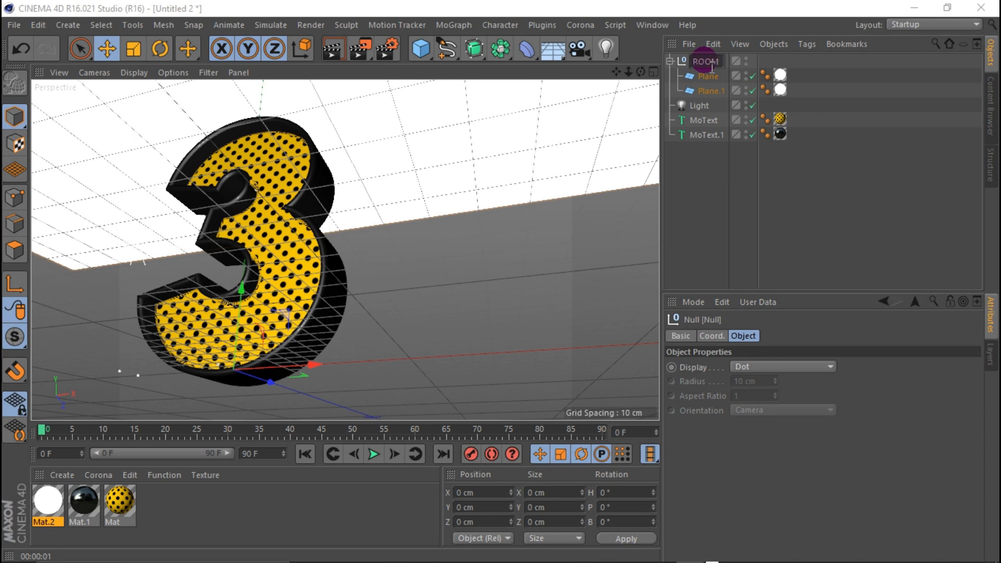
Add a Compositing tag to the ROOM null and turn off Seen by Camera.
click(807, 43)
mouse_move(831, 64)
click(716, 169)
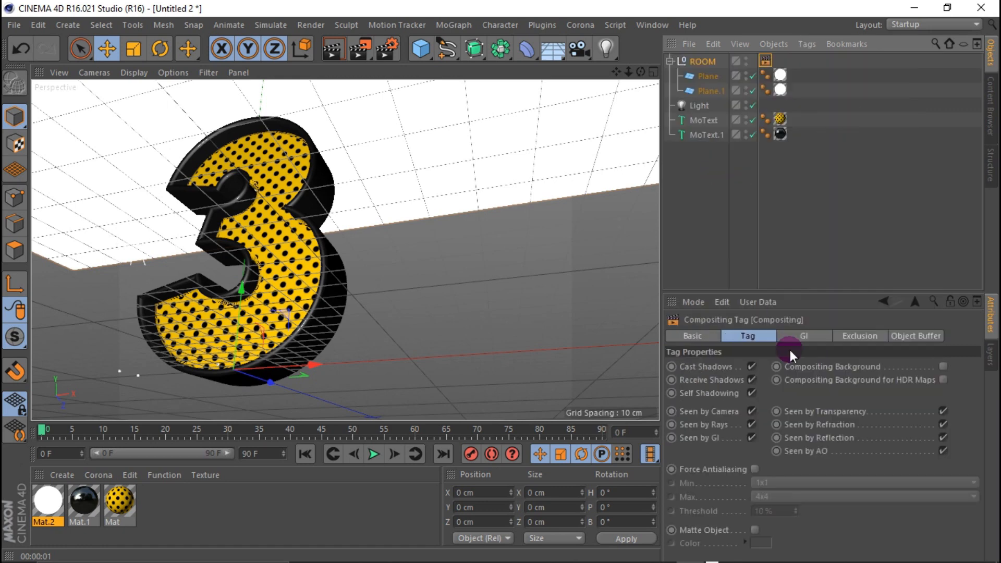
Hide the ROOM group in the editor viewport and render the perspective view.
click(744, 59)
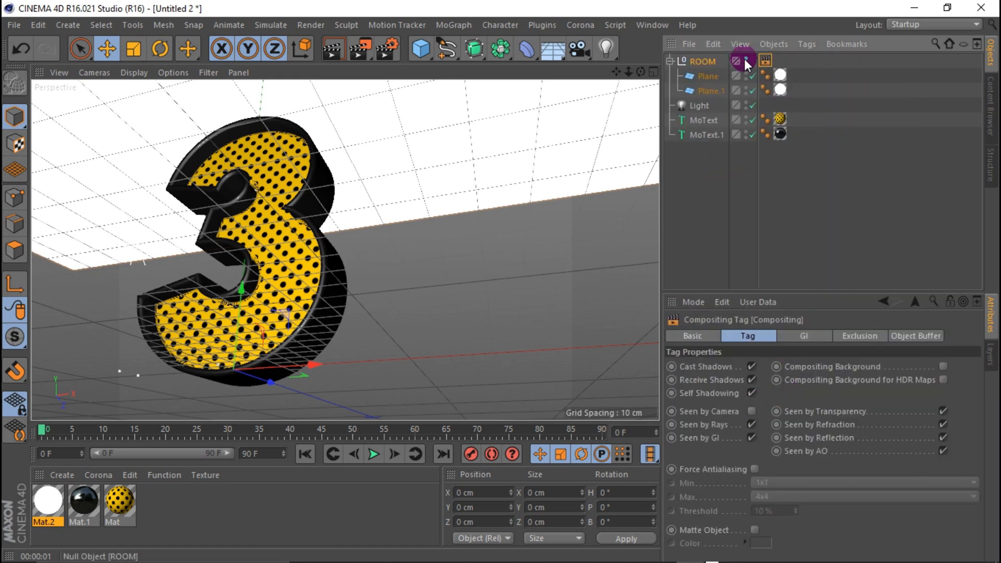
click(743, 58)
scroll(376, 230, down, 3)
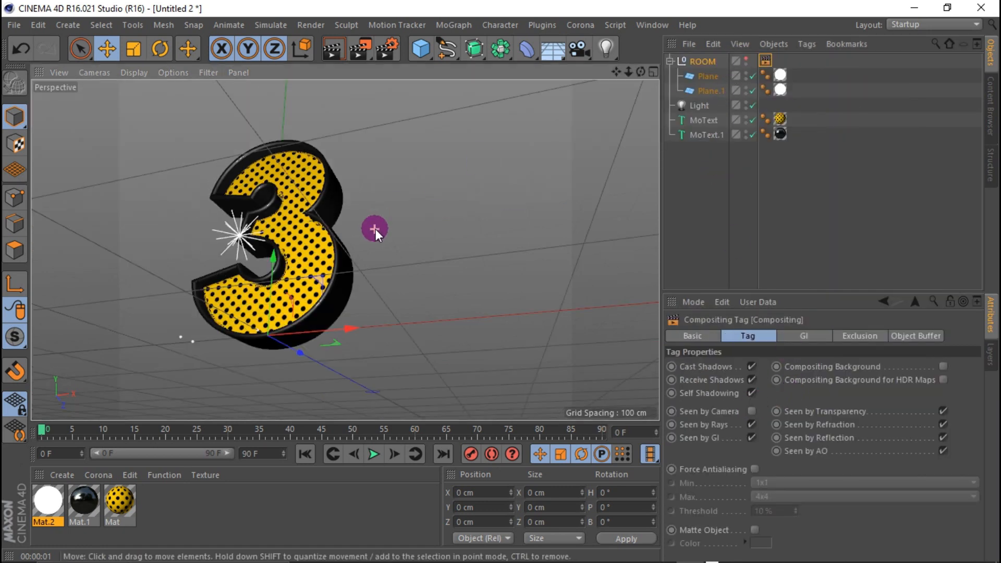
click(331, 50)
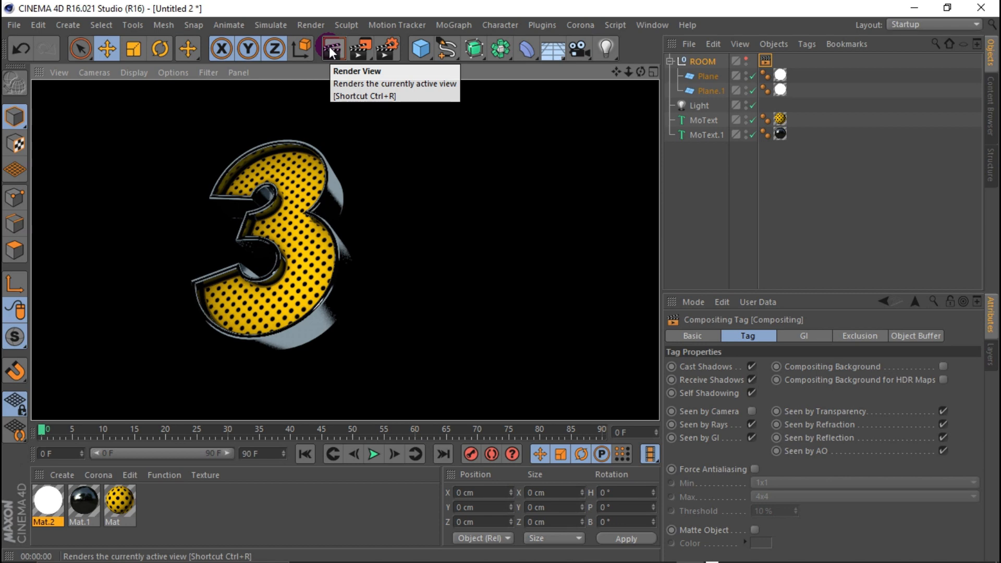
Lower the plane beneath the 3 to about Y -164 cm and render the perspective view.
click(707, 91)
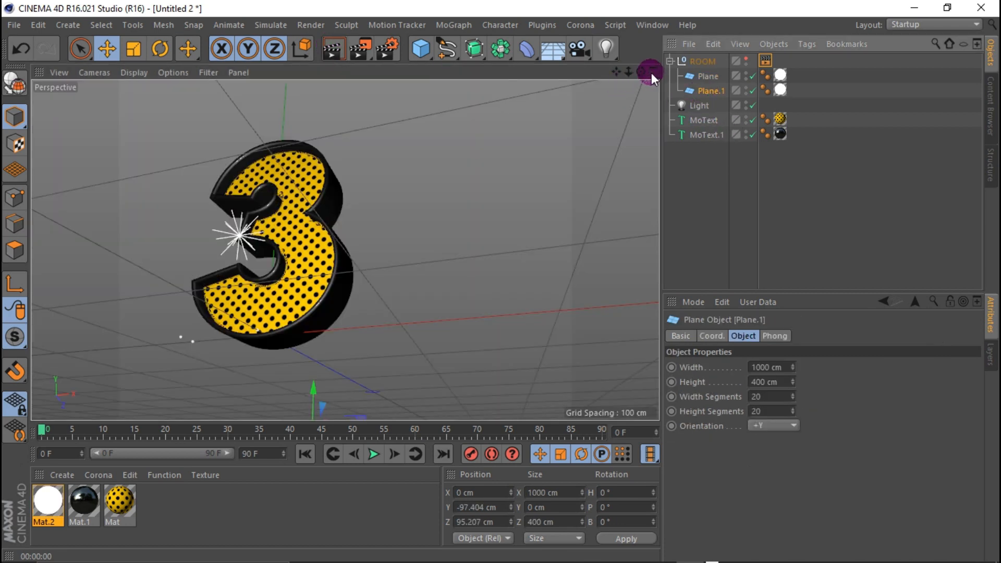
click(653, 73)
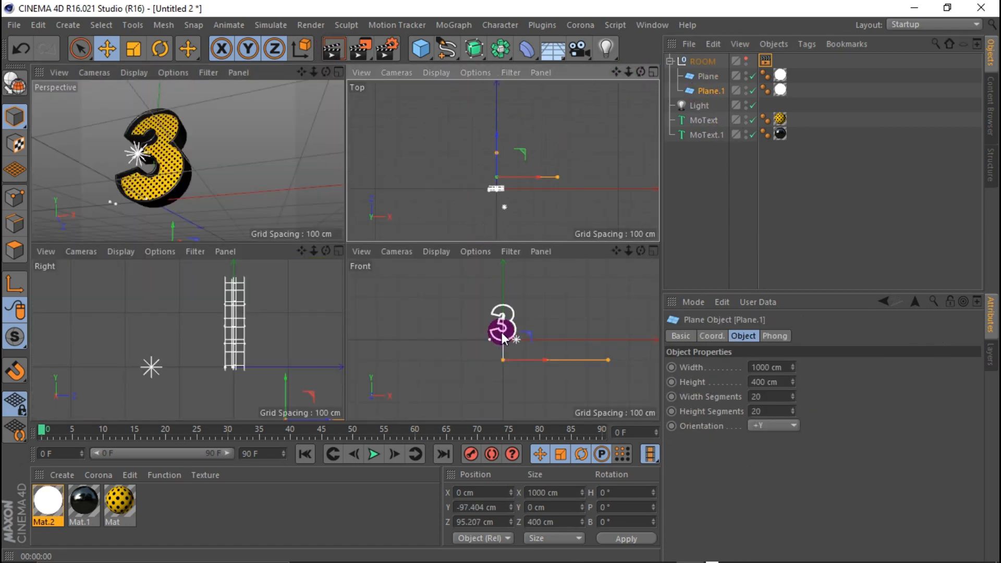
drag(503, 338, 503, 353)
click(343, 83)
click(338, 73)
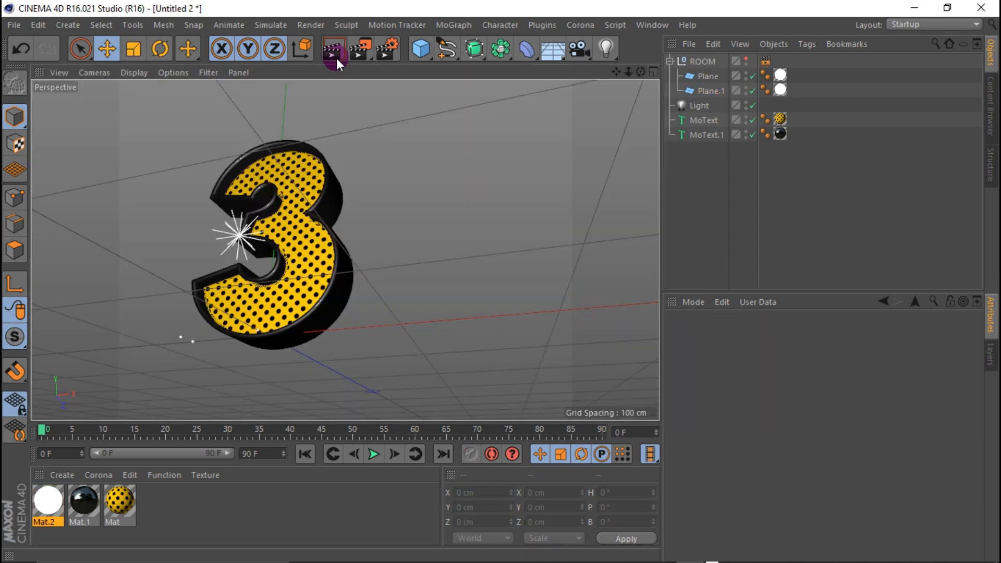
click(337, 55)
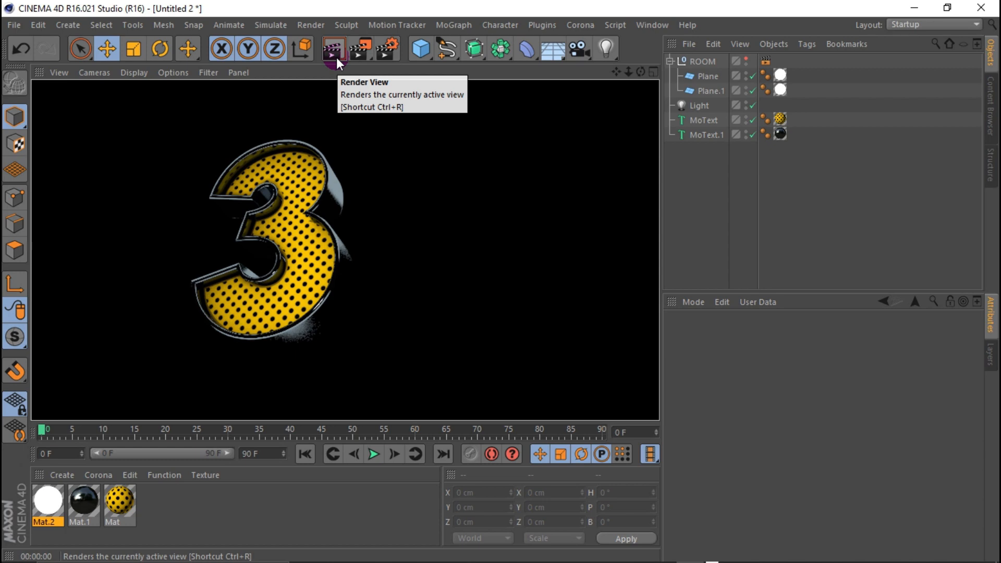
Raise the plane beneath the 3 to about Y -146 cm and render the perspective view.
click(701, 89)
click(467, 288)
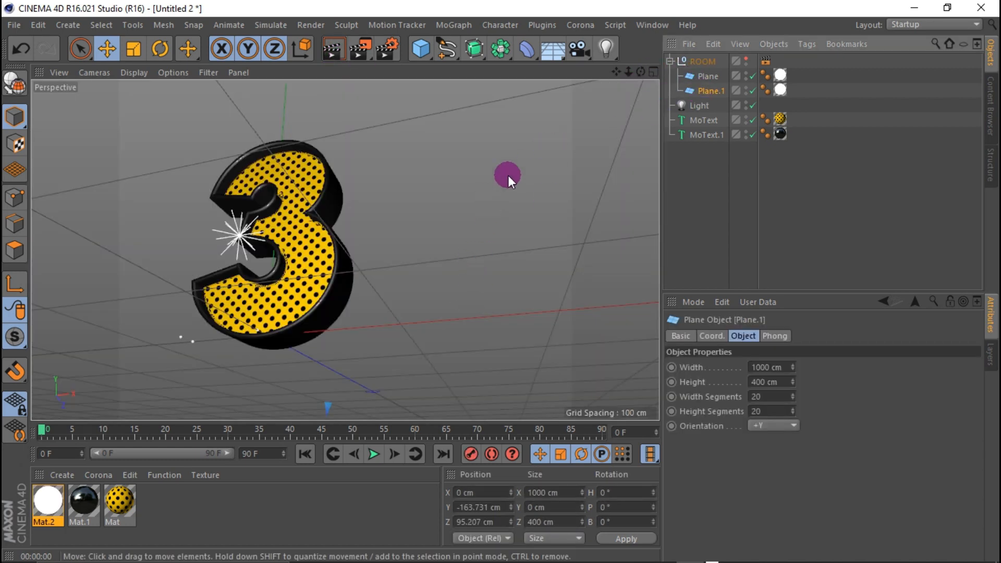
click(654, 72)
click(503, 359)
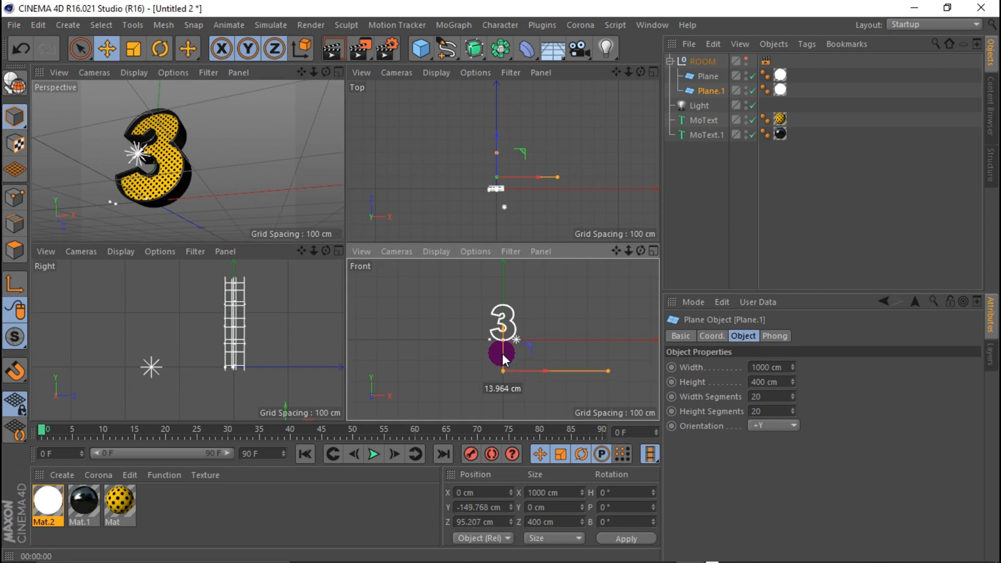
click(339, 73)
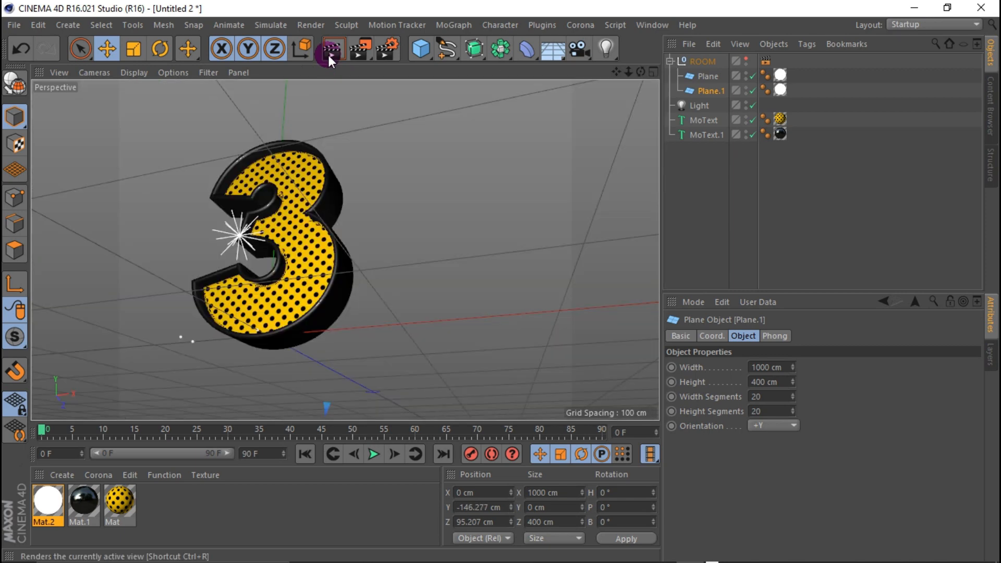
click(333, 47)
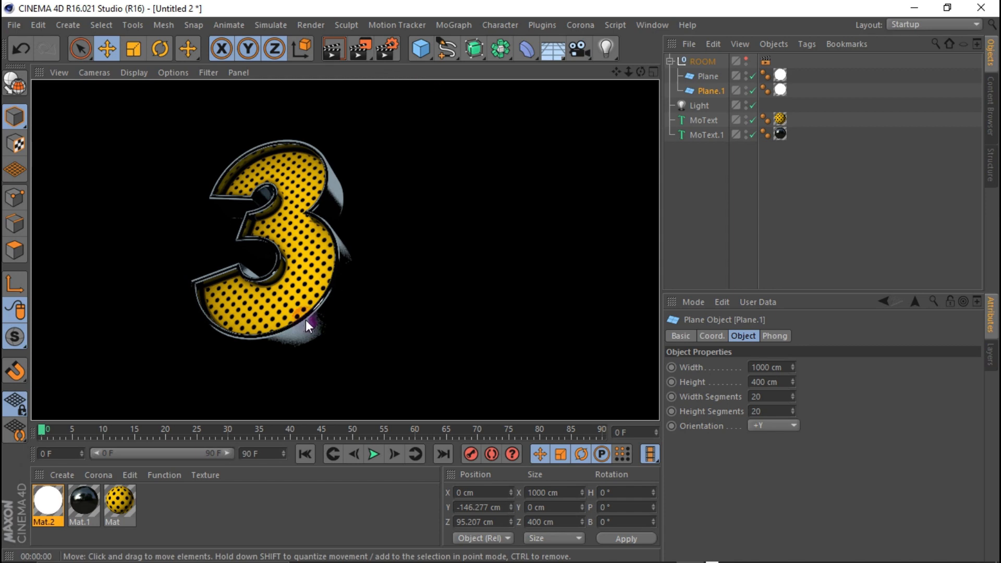
Shift the dotted yellow face of the 3 along Z to about -2 cm and render the view.
click(255, 303)
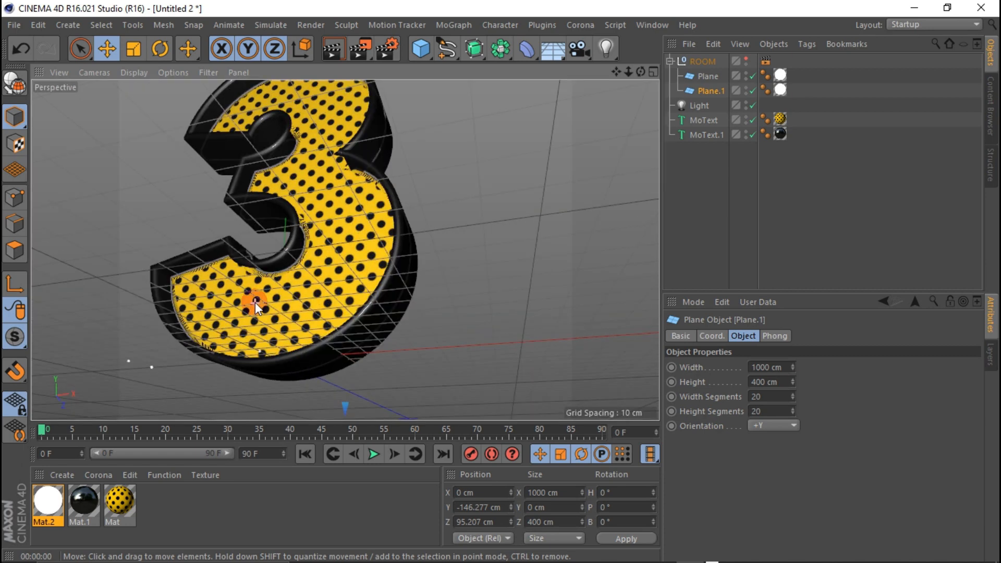
click(704, 120)
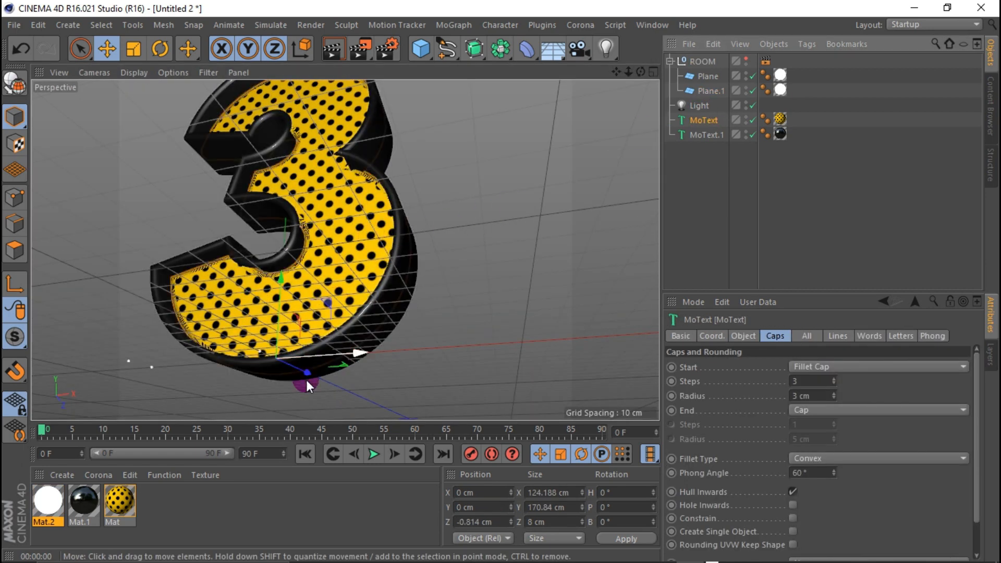
drag(307, 381, 304, 369)
scroll(320, 347, down, 4)
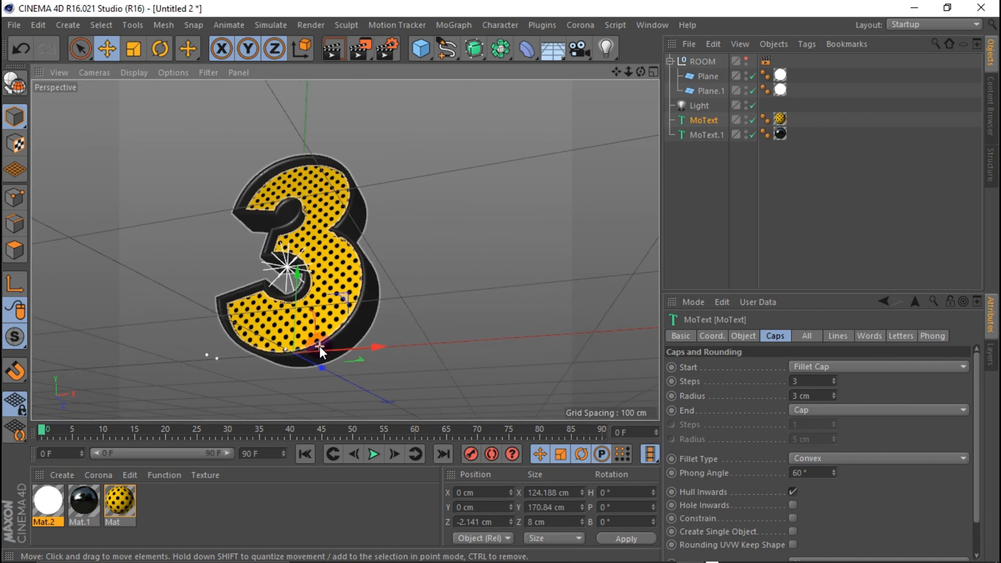
click(332, 49)
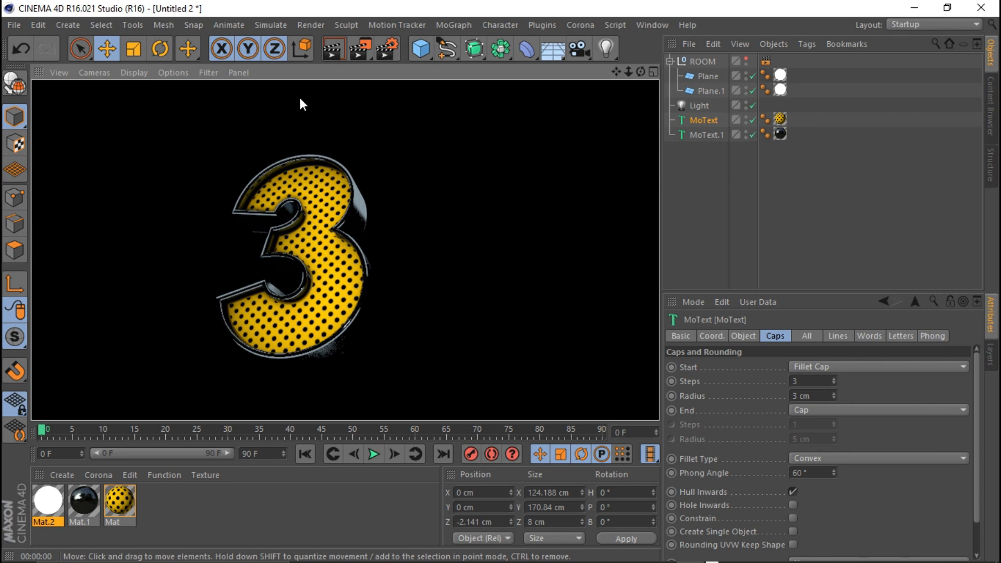
Render a closer preview of the 3 to examine its face and rim.
scroll(356, 305, up, 5)
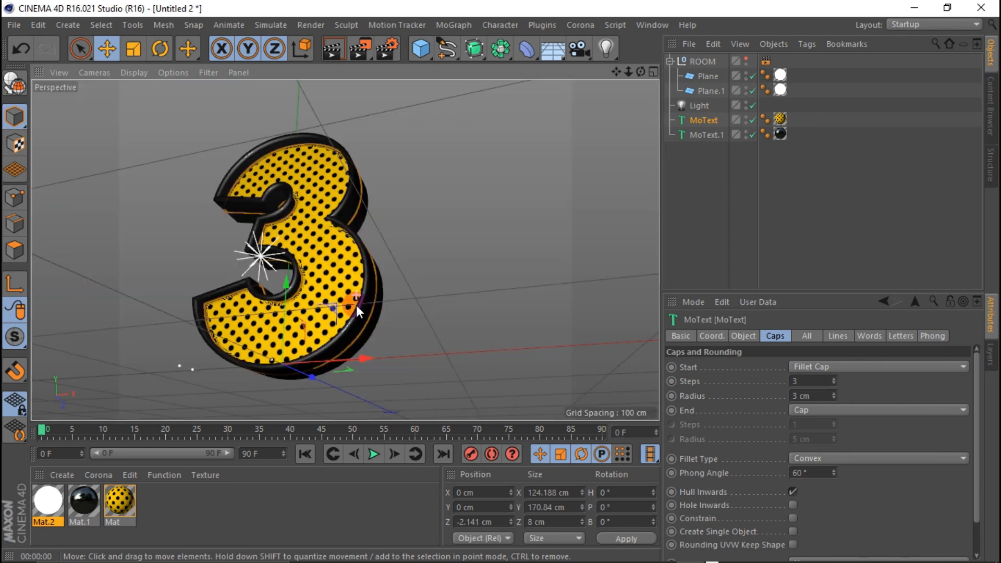
click(323, 51)
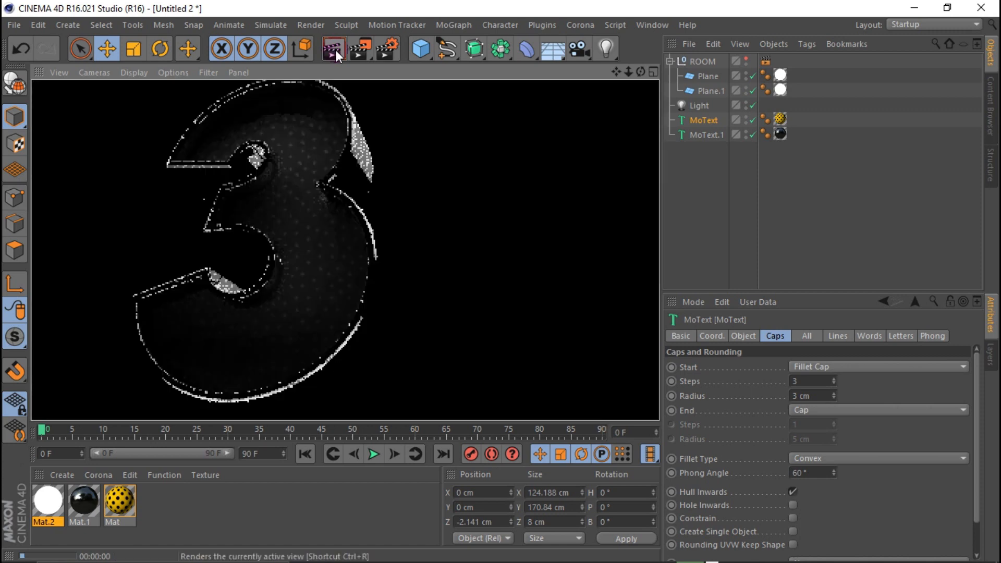
scroll(329, 258, down, 3)
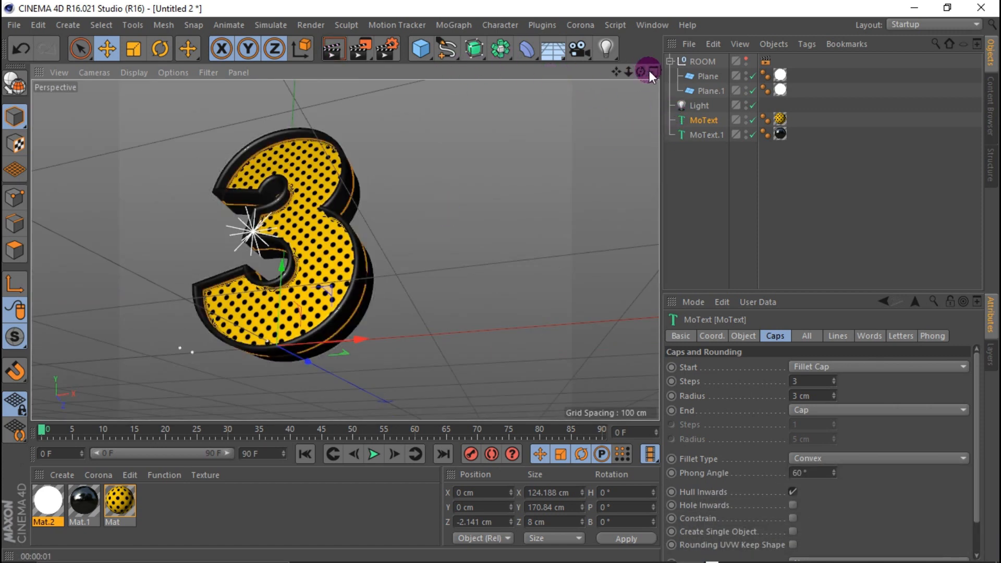
Add a null object named 3 and group both MoText objects under it.
click(670, 61)
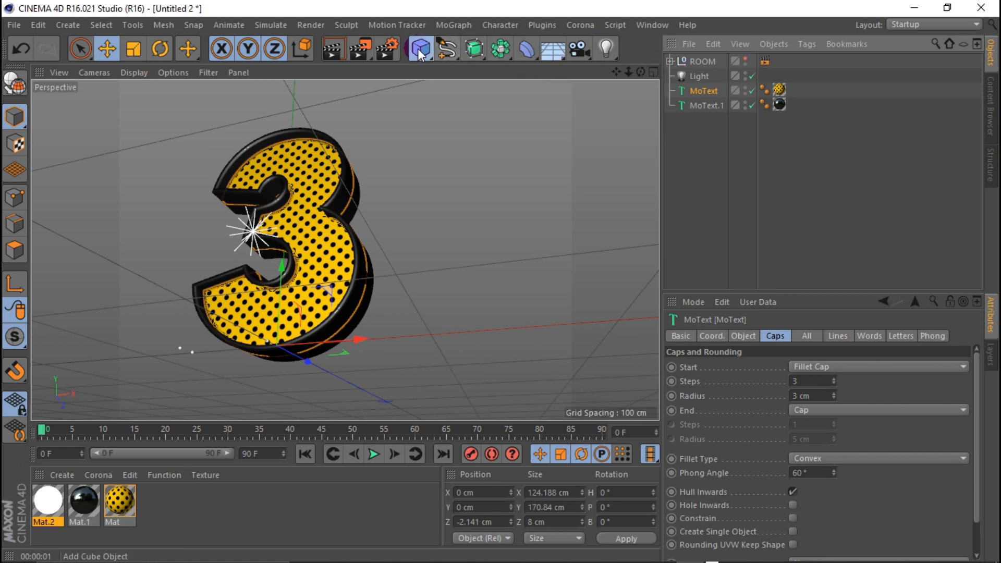
drag(420, 54, 475, 73)
click(702, 62)
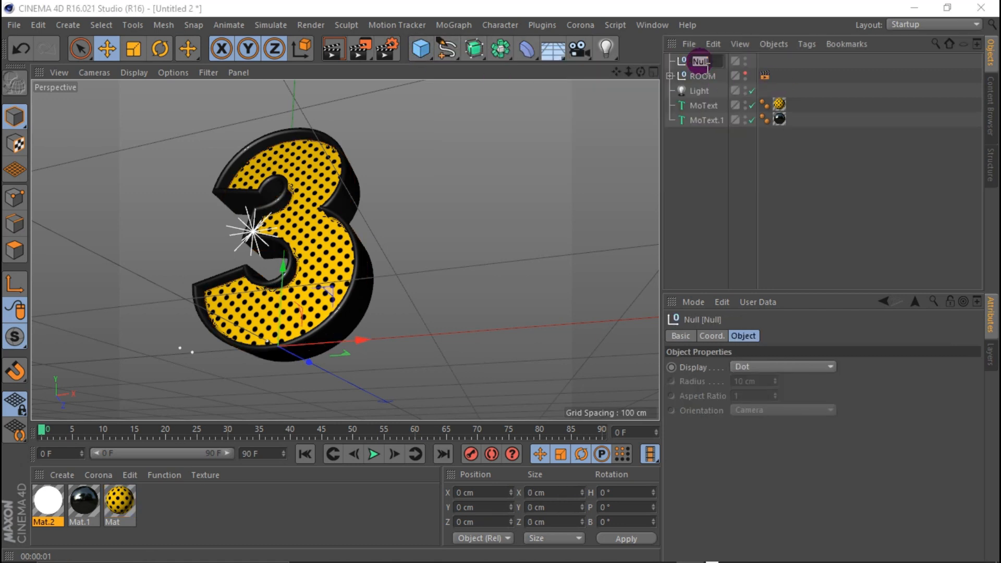
click(699, 120)
shift+click(707, 107)
drag(690, 56, 689, 57)
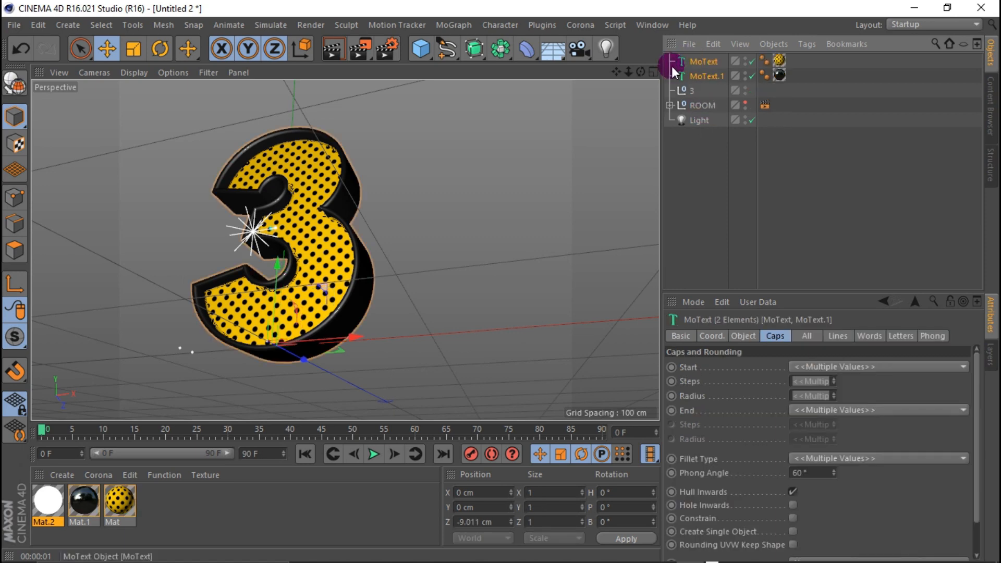
drag(684, 93, 684, 93)
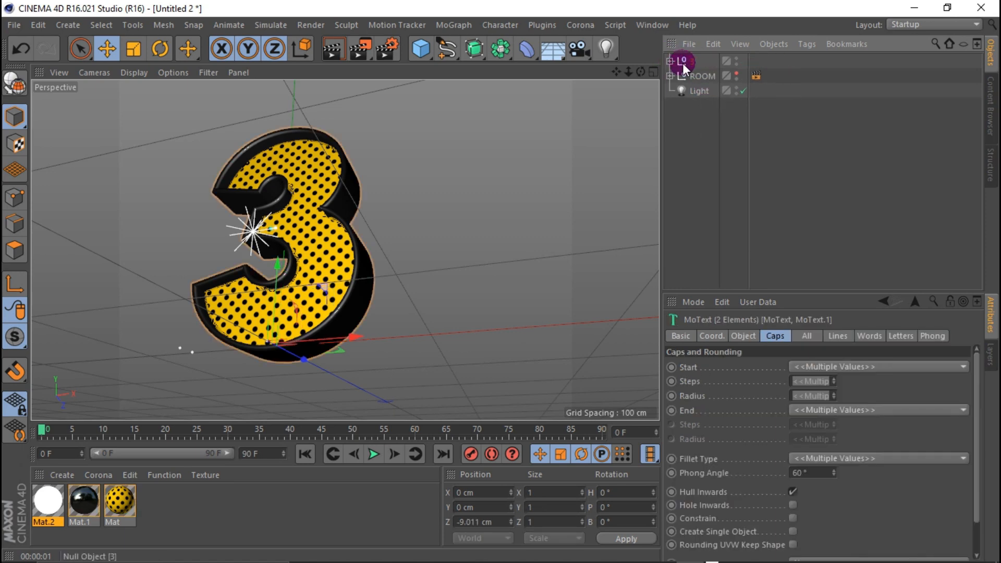
Place the 3 group below the light, duplicate it and change both text objects in the copy to 0.
drag(703, 128, 683, 111)
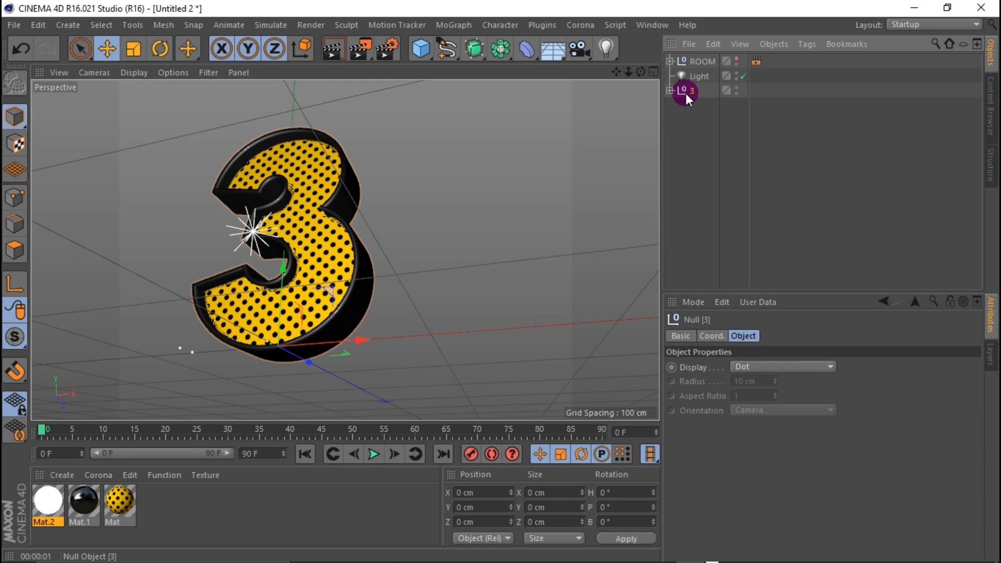
click(670, 105)
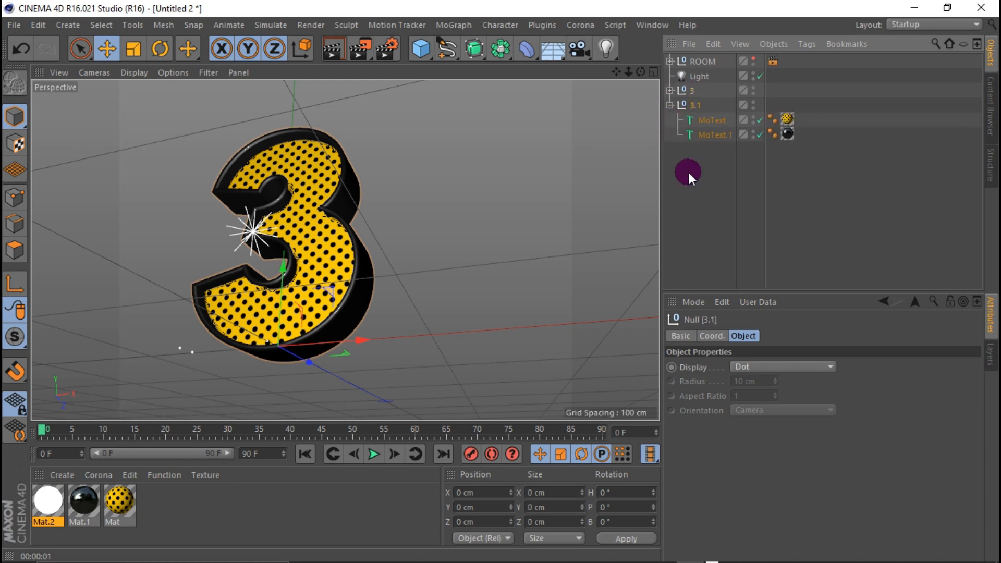
drag(702, 122, 718, 134)
key(0)
click(801, 208)
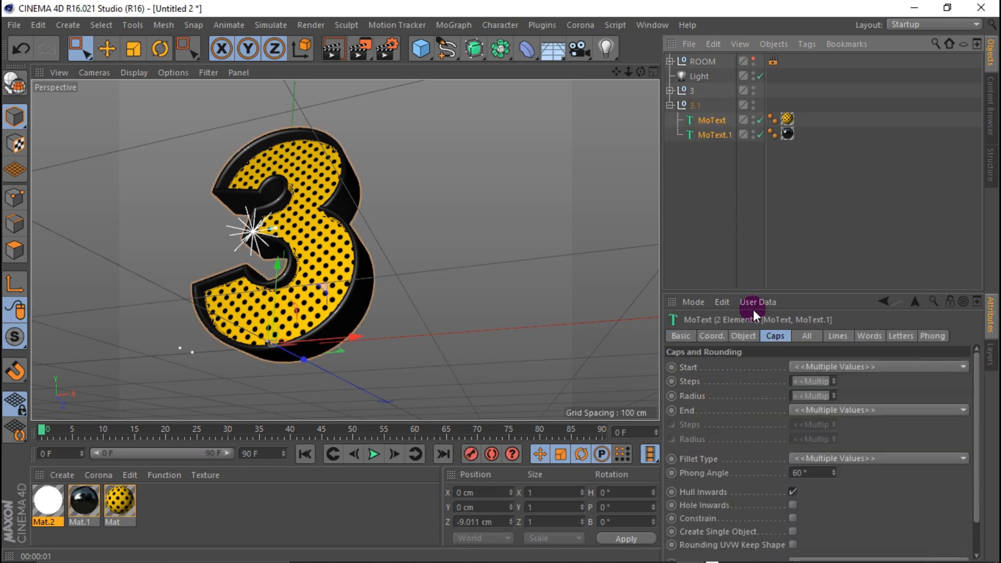
click(747, 337)
click(761, 411)
double_click(759, 410)
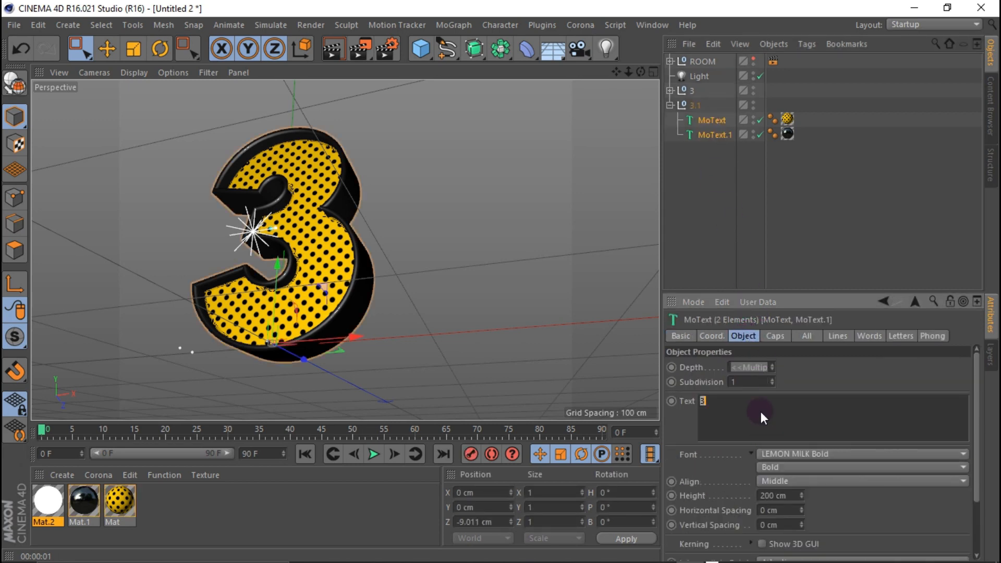
text(0)
click(779, 315)
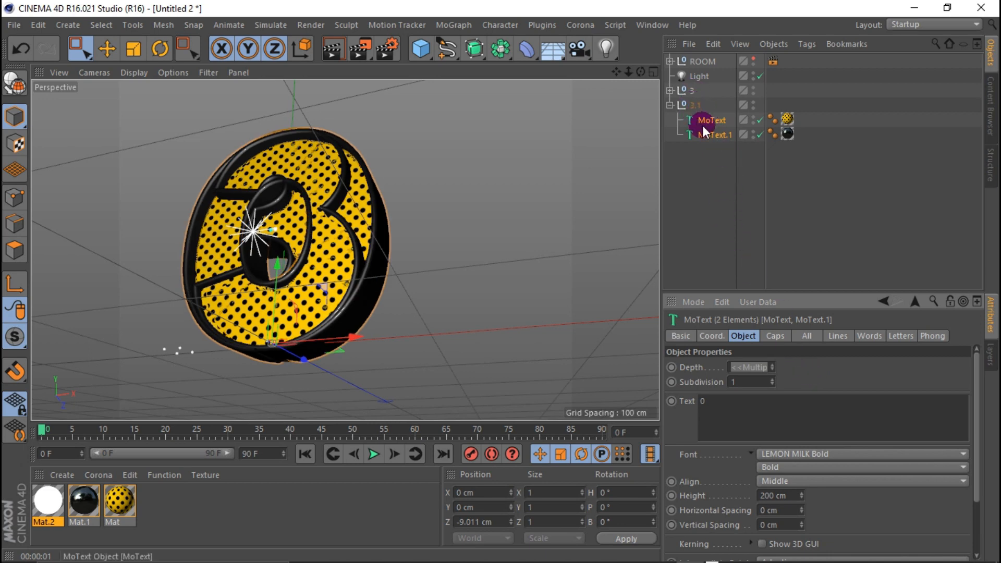
Move the original 3 group slightly along X to about 0.7 cm.
click(670, 104)
click(688, 105)
click(693, 91)
scroll(543, 297, down, 3)
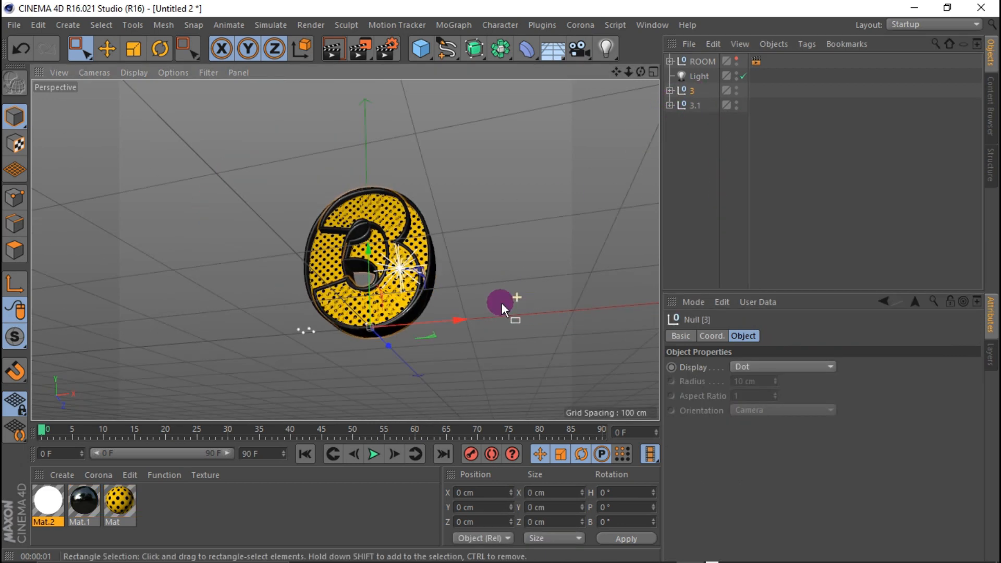
click(99, 43)
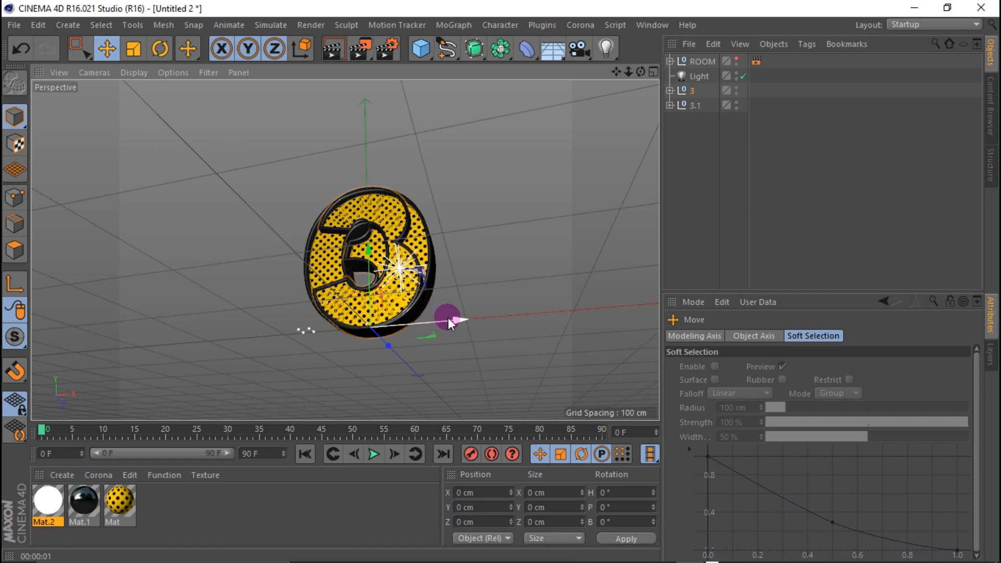
drag(448, 318, 455, 289)
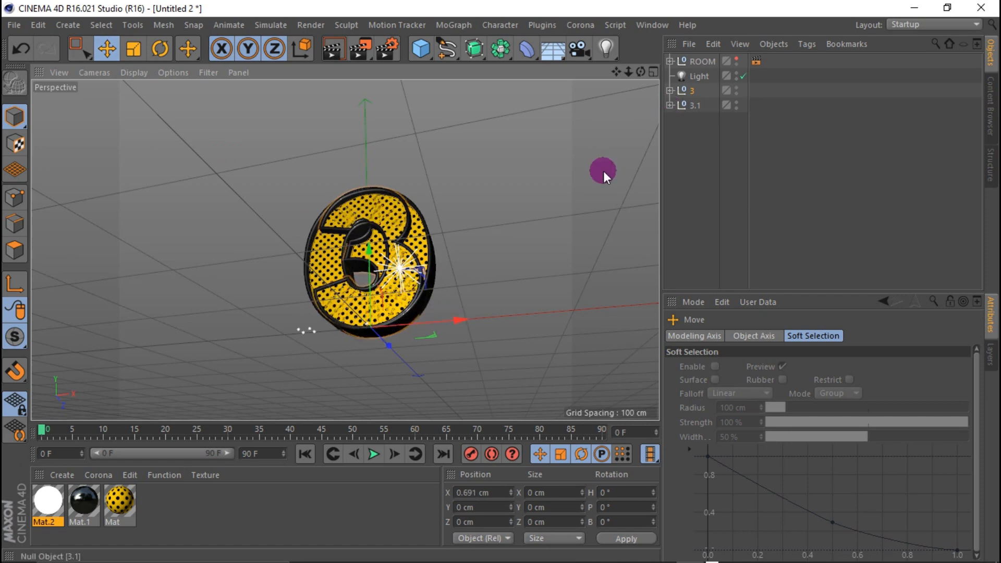
Rename the duplicated group as 0.
click(697, 104)
double_click(696, 105)
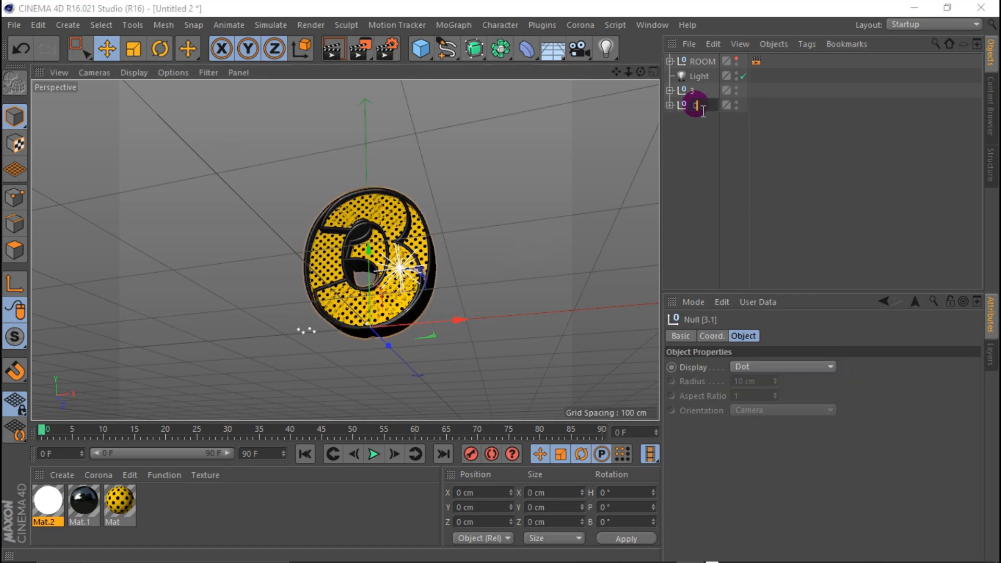
Move the 3 group along X to about -114 cm, beside the 0, and show the ROOM group in the viewport.
click(693, 89)
drag(454, 319, 351, 323)
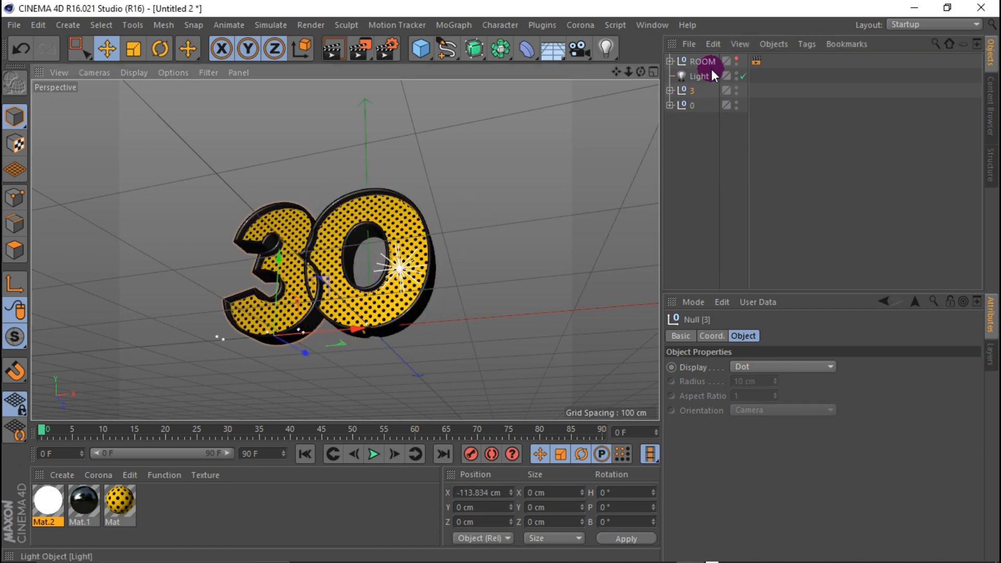
click(736, 59)
Space the digits in the front view by moving the 0 group to about X 101 cm and shifting the 3 group closer to it.
click(653, 72)
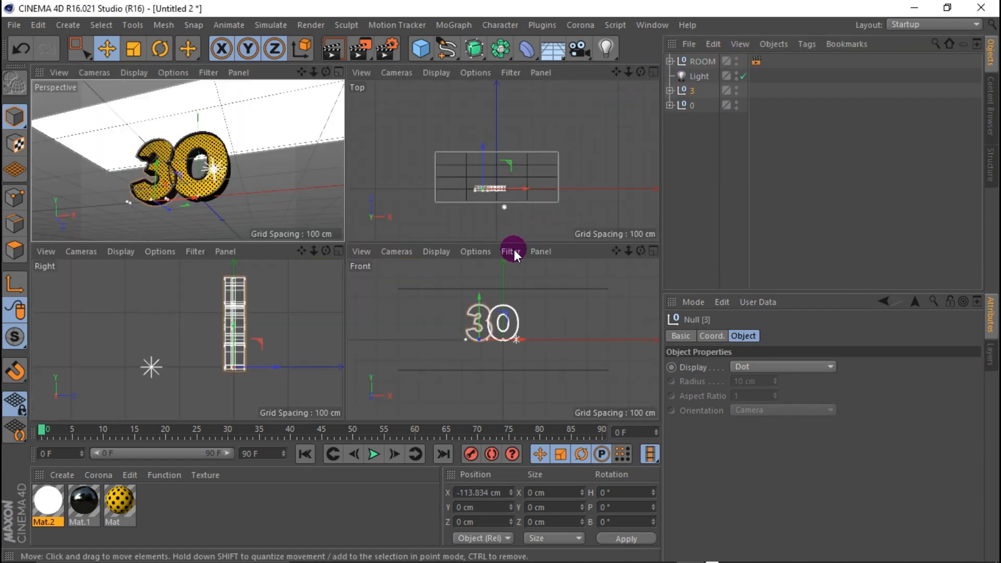
click(699, 108)
drag(540, 336, 559, 338)
scroll(518, 326, up, 2)
scroll(518, 327, up, 1)
click(692, 91)
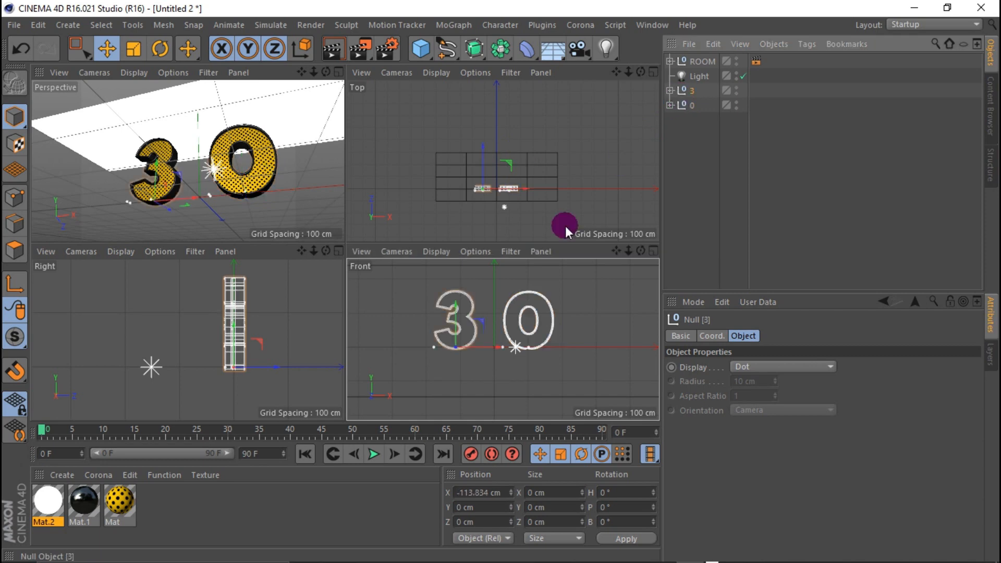
scroll(483, 348, up, 1)
drag(483, 351, 515, 344)
Move the 0 group to about X 74 cm and Z -45 cm, so it sits close to and in front of the 3.
click(673, 107)
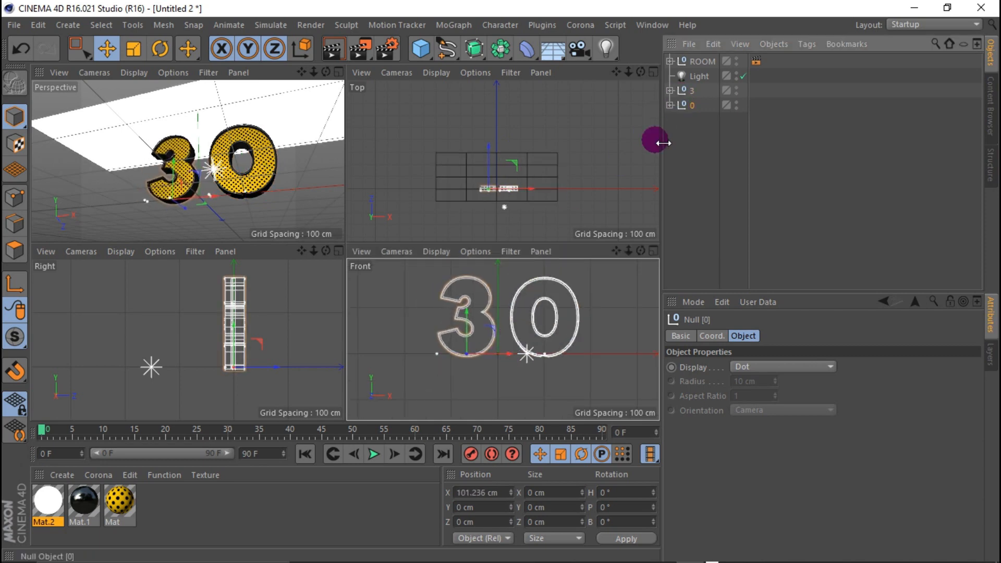
drag(576, 352, 561, 349)
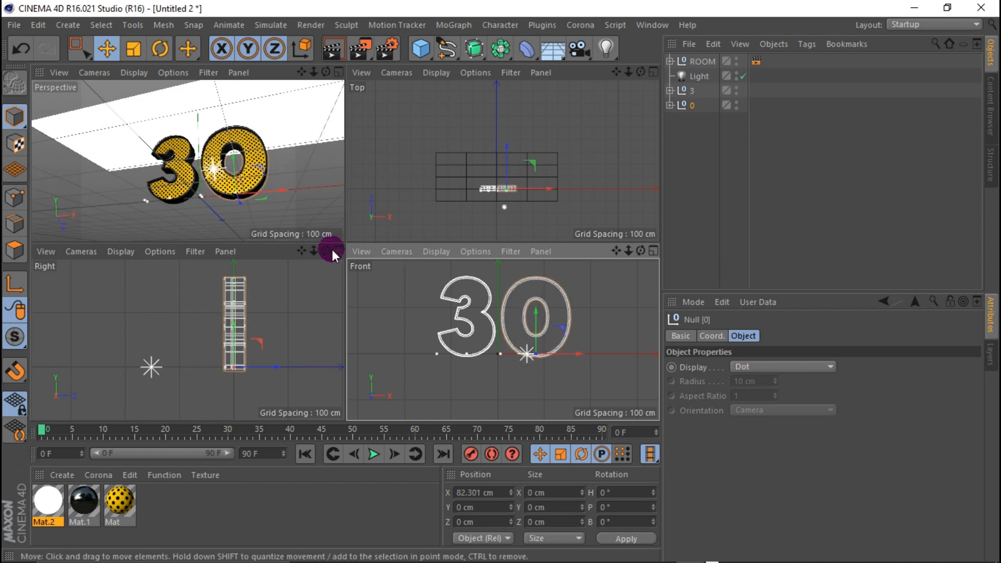
mouse_move(274, 366)
mouse_down()
mouse_move(242, 367)
mouse_move(257, 370)
mouse_up()
scroll(207, 356, up, 2)
click(415, 354)
drag(564, 355, 561, 353)
Hide the ROOM group in the viewport and refine the 0 group's position to about X 59 cm, Z -39.6 cm.
click(339, 72)
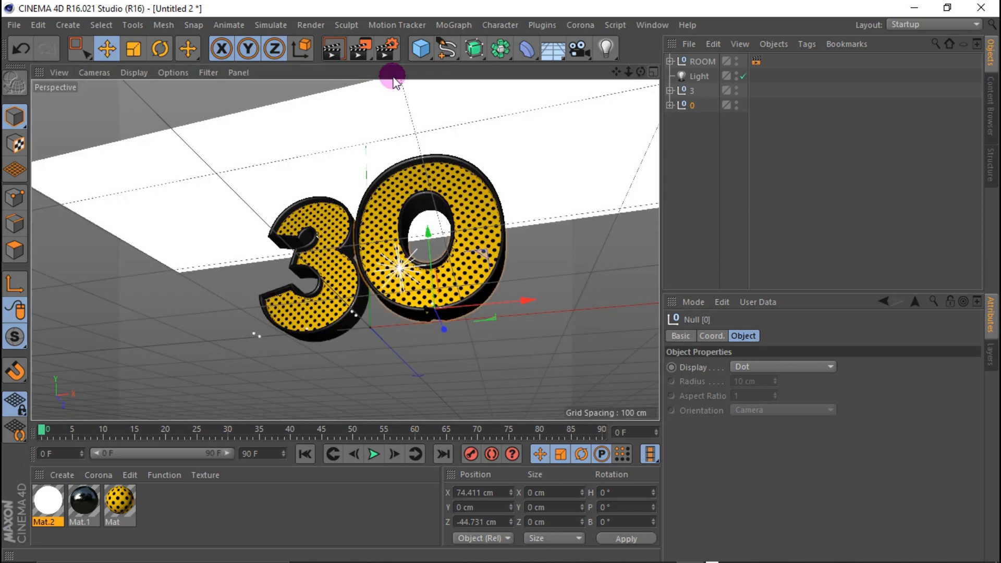
drag(642, 73, 540, 255)
drag(516, 314, 502, 314)
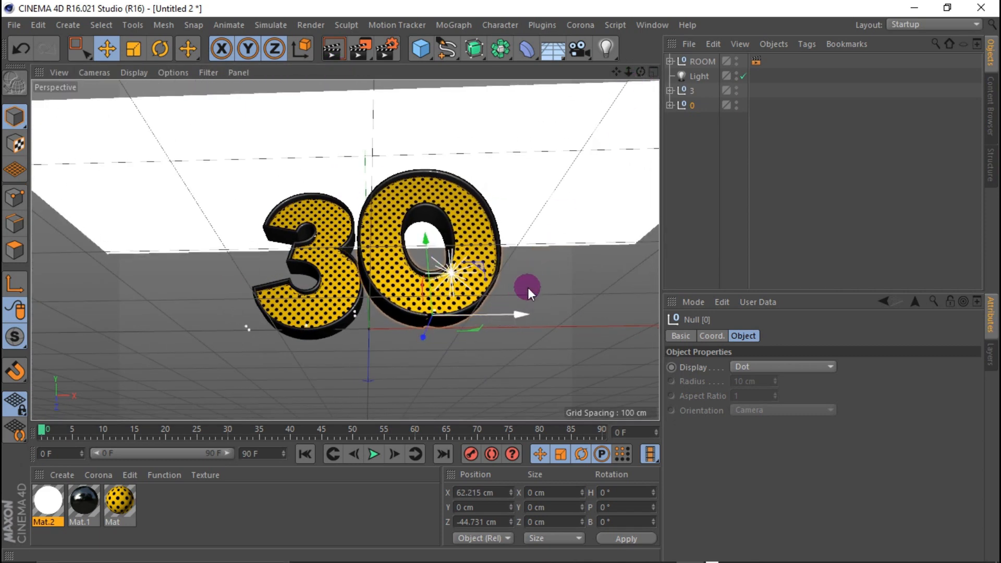
drag(641, 72, 640, 167)
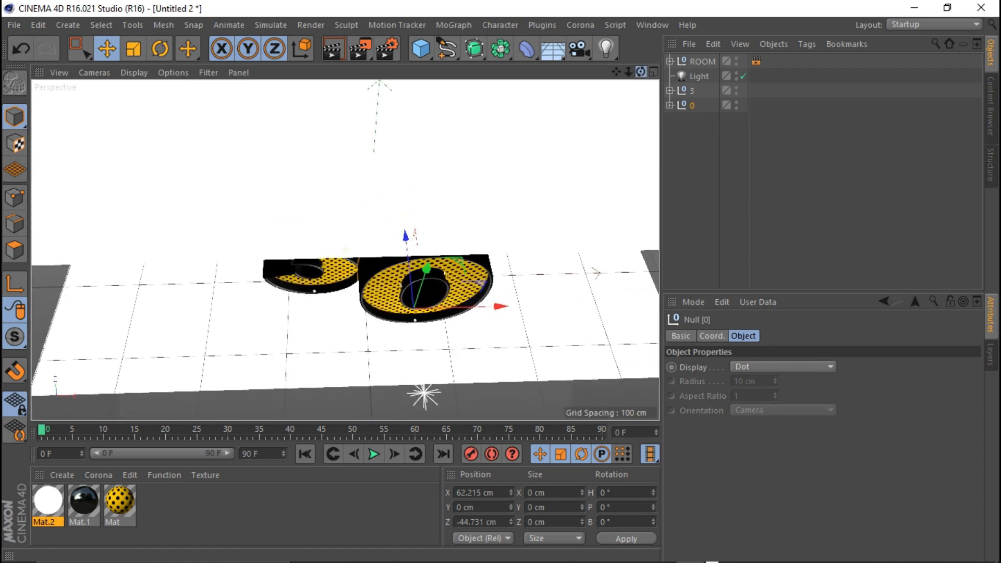
double_click(735, 58)
scroll(351, 251, up, 3)
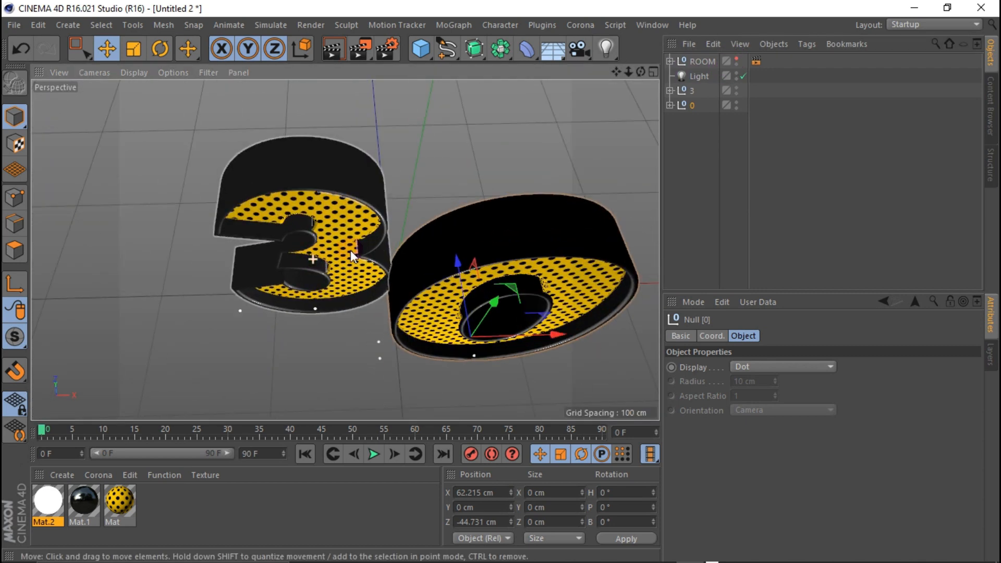
drag(641, 73, 640, 8)
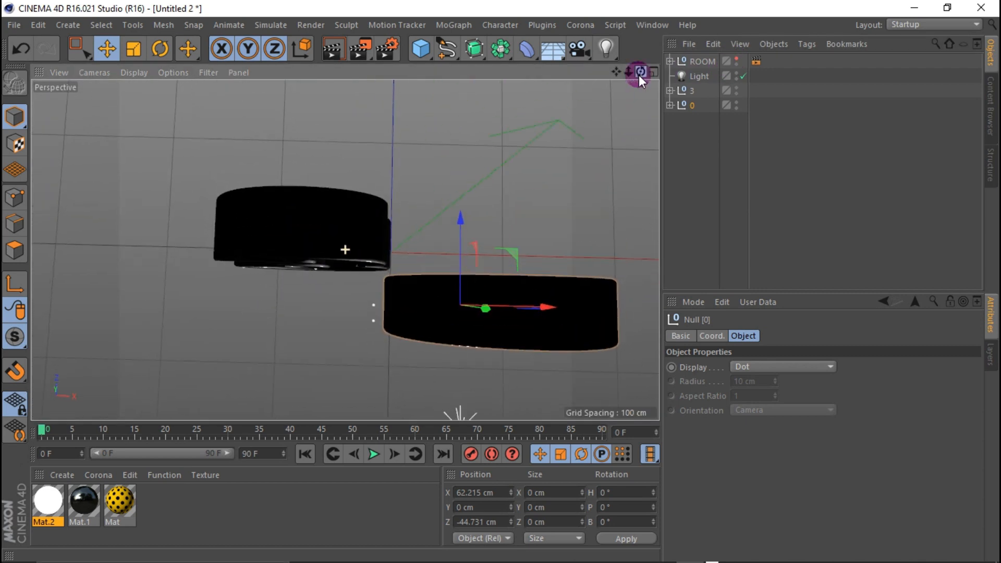
drag(541, 306, 535, 306)
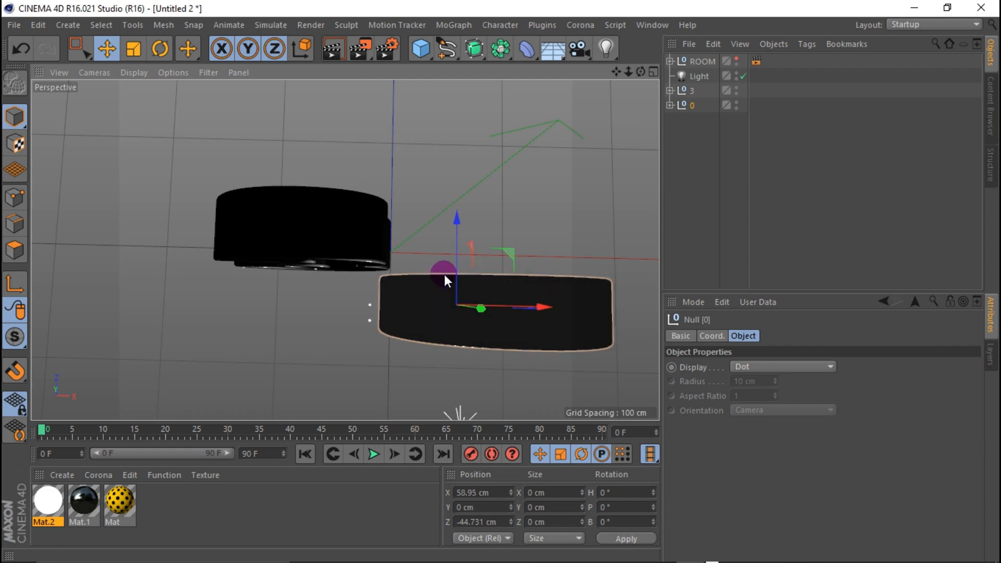
drag(455, 263, 454, 256)
Rotate the 0 group around its vertical axis to a heading of about 19.6°.
drag(640, 71, 640, 19)
scroll(203, 204, down, 4)
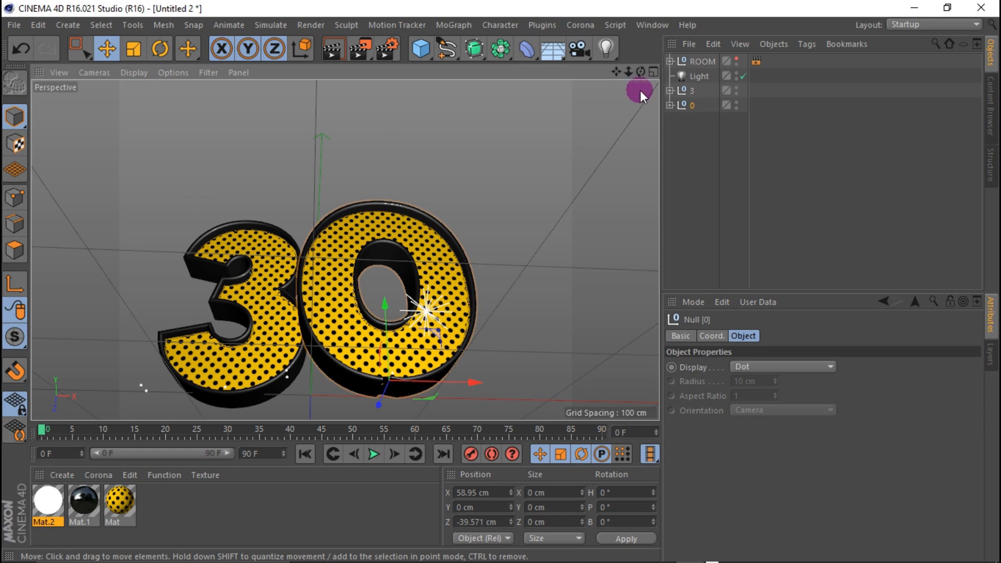
drag(616, 71, 618, 73)
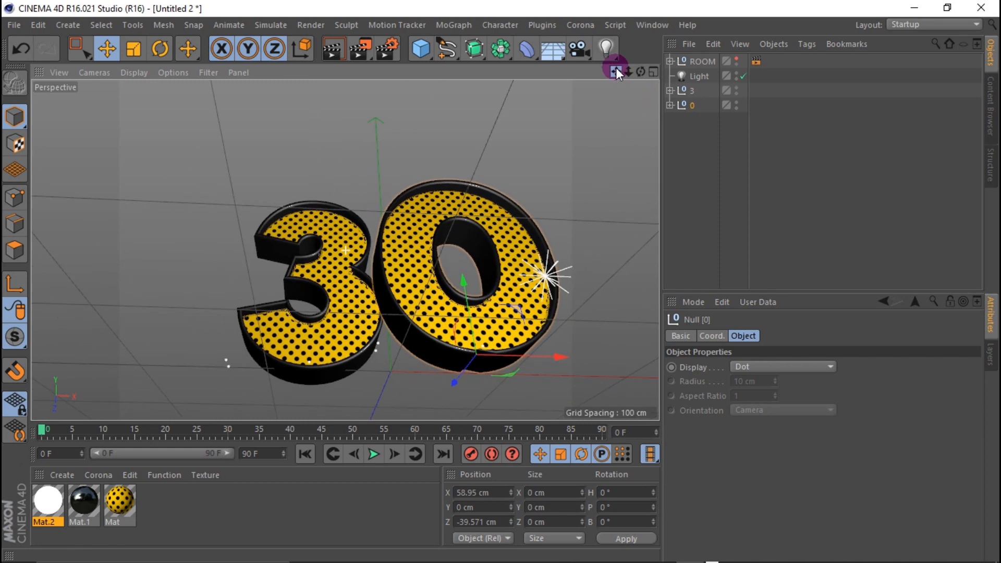
click(157, 49)
drag(429, 347, 440, 342)
drag(641, 72, 643, 141)
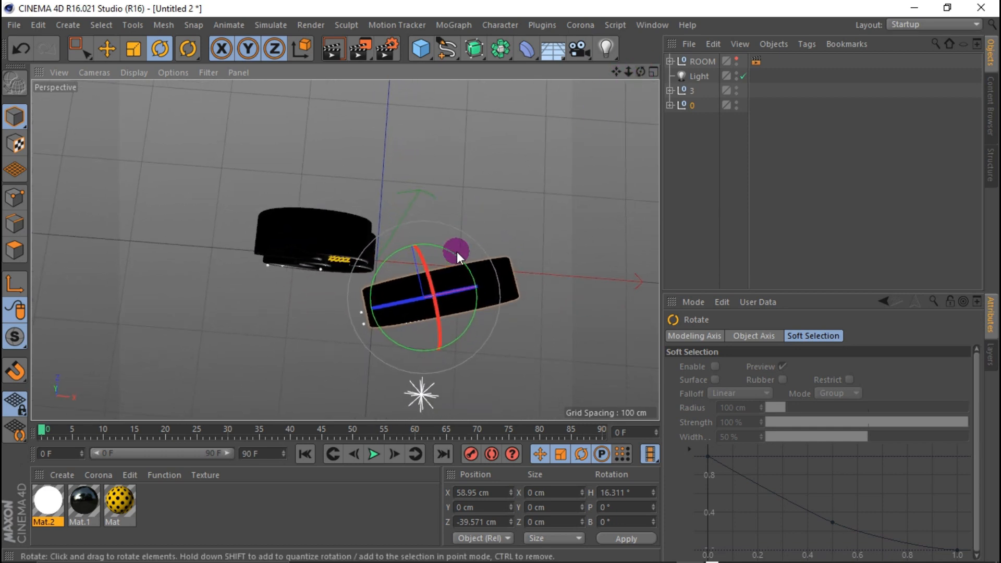
drag(455, 257, 452, 249)
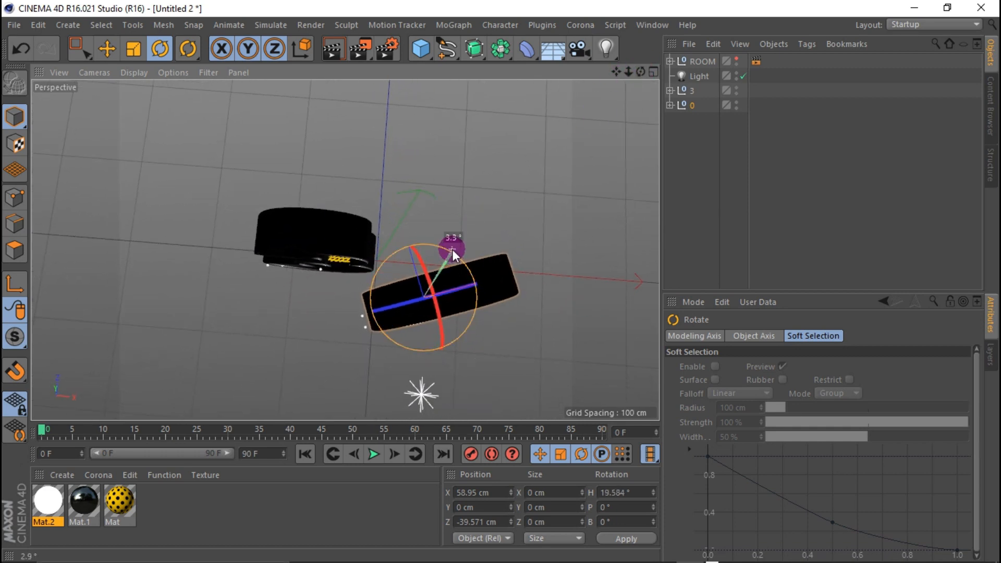
Move the rotated 0 group back against the 3, to about X 58.5 cm and Z -13.4 cm.
click(106, 50)
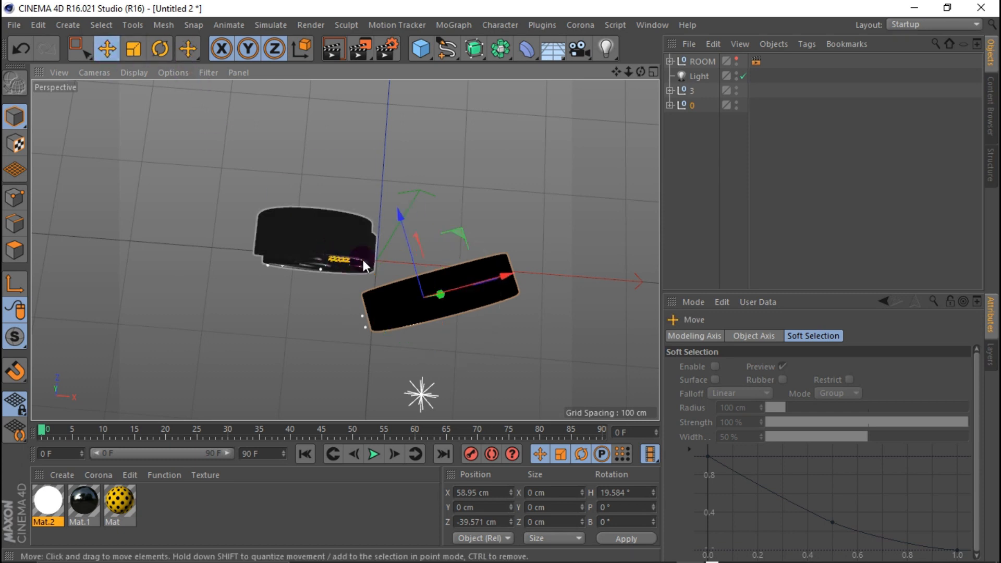
drag(402, 249, 396, 229)
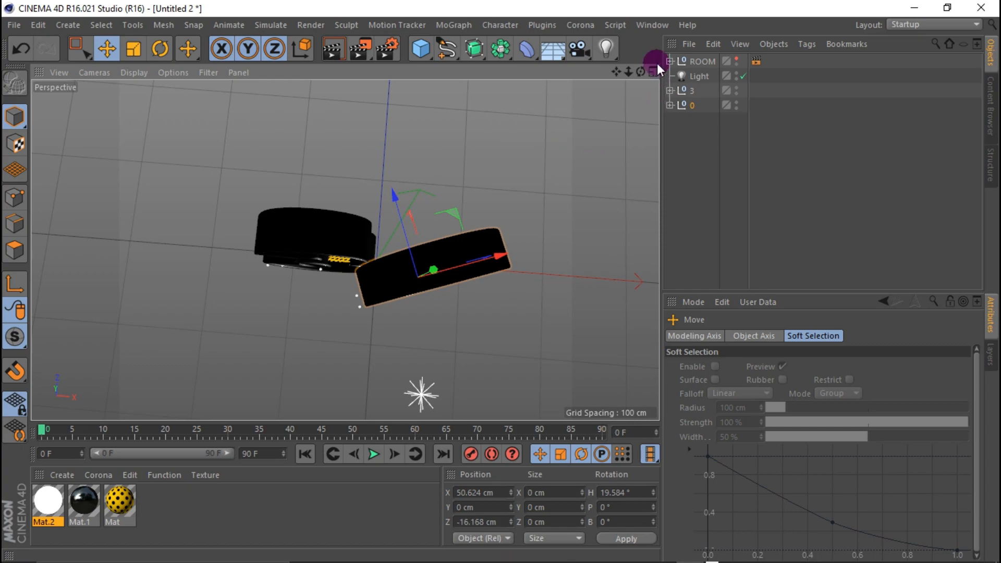
drag(641, 72, 628, 51)
scroll(410, 191, down, 3)
scroll(380, 340, up, 3)
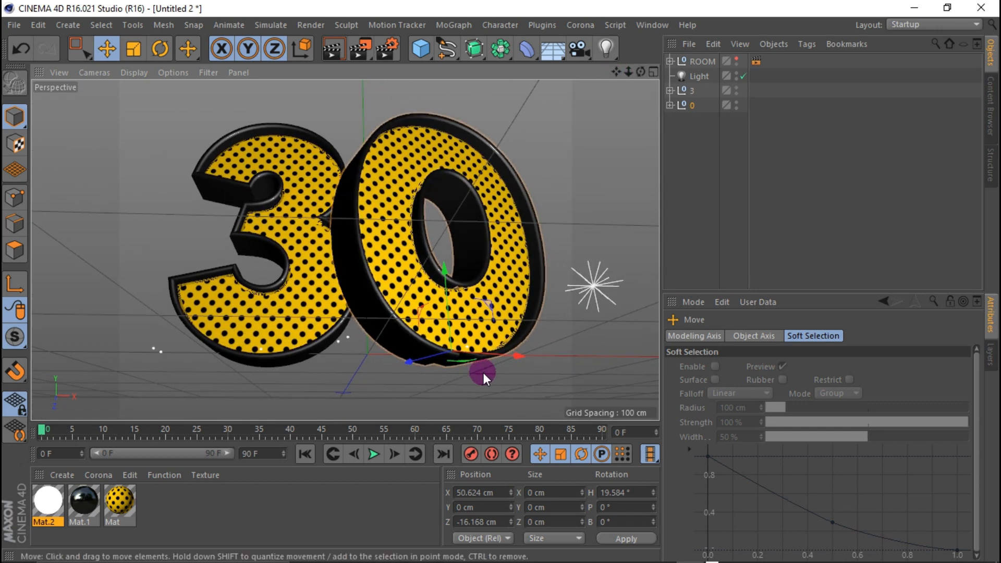
drag(510, 356, 520, 361)
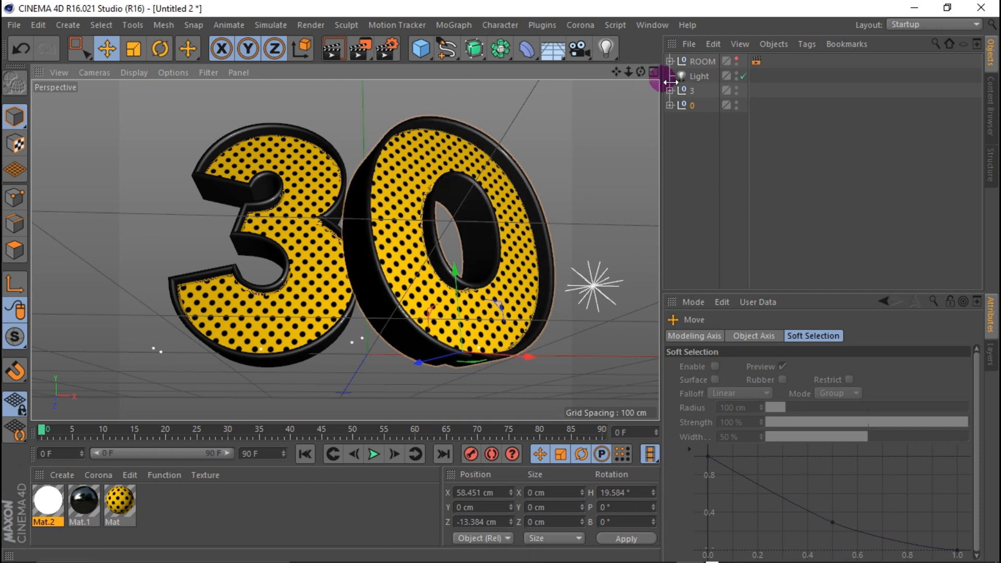
Render the perspective view to check how the rotated 0 sits beside the 3.
drag(641, 72, 651, 81)
click(328, 51)
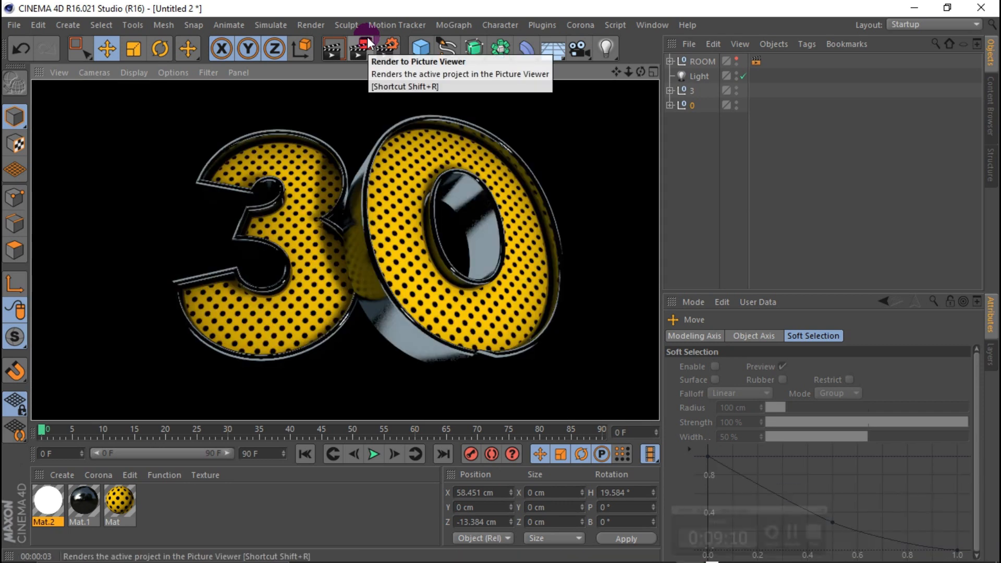
click(316, 194)
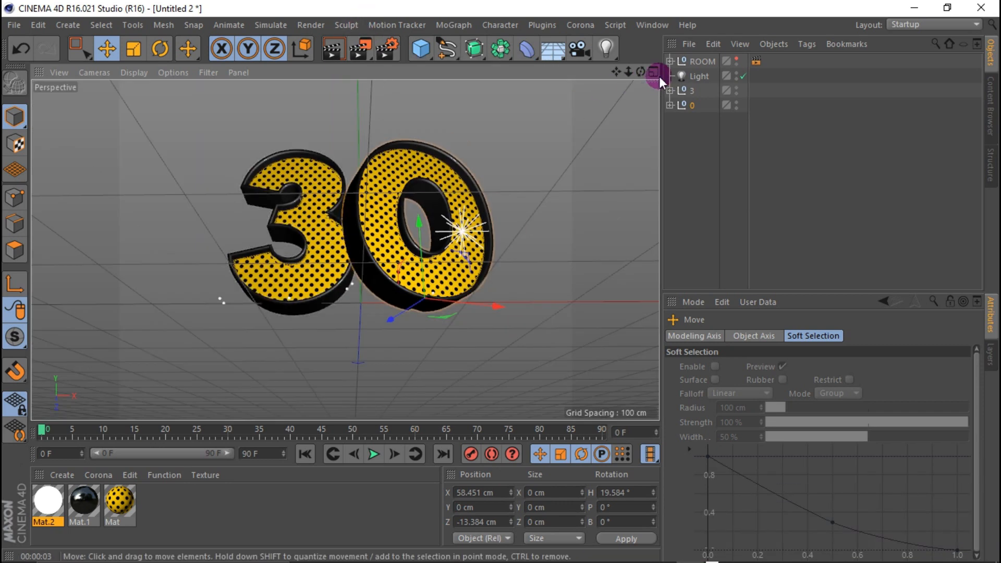
Lower the light to about Y -26.8 cm and render the perspective view to check the lighting.
drag(640, 72, 635, 78)
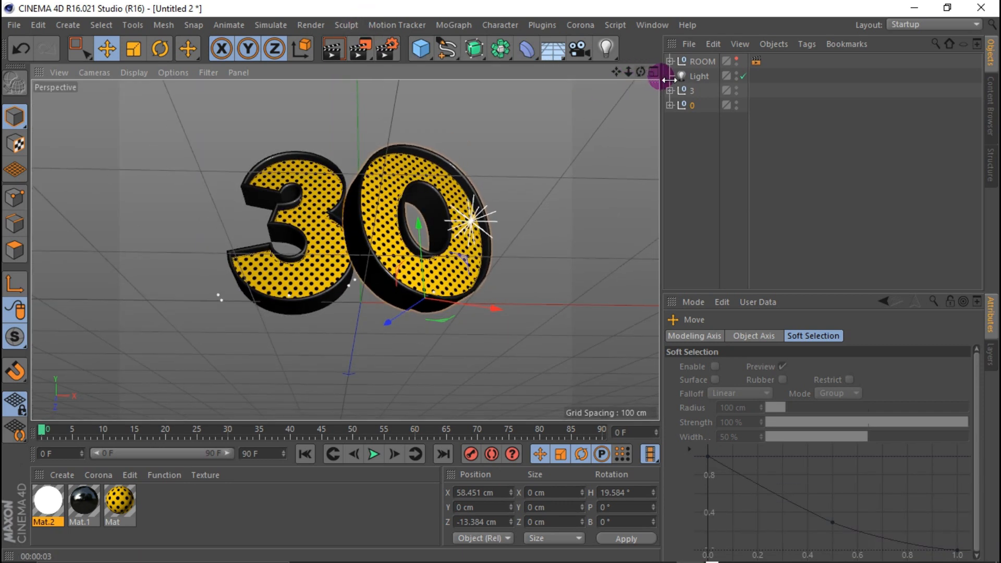
click(693, 76)
click(655, 72)
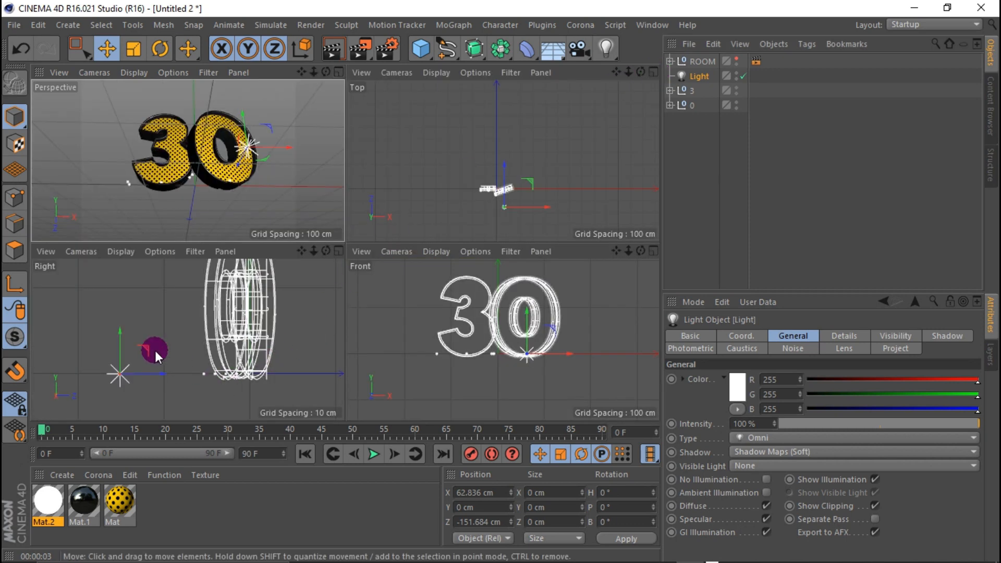
scroll(155, 350, down, 3)
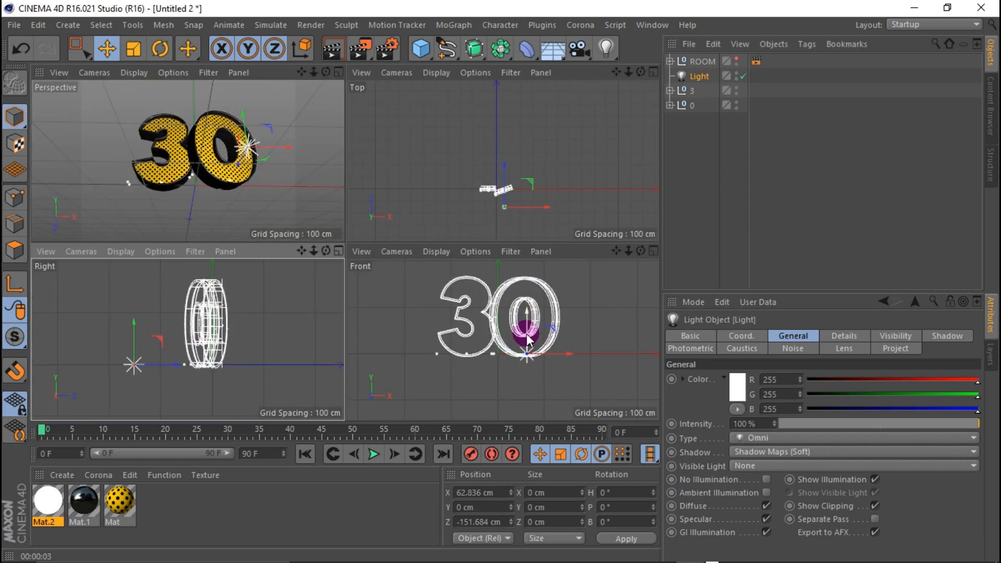
drag(528, 339, 529, 349)
click(339, 73)
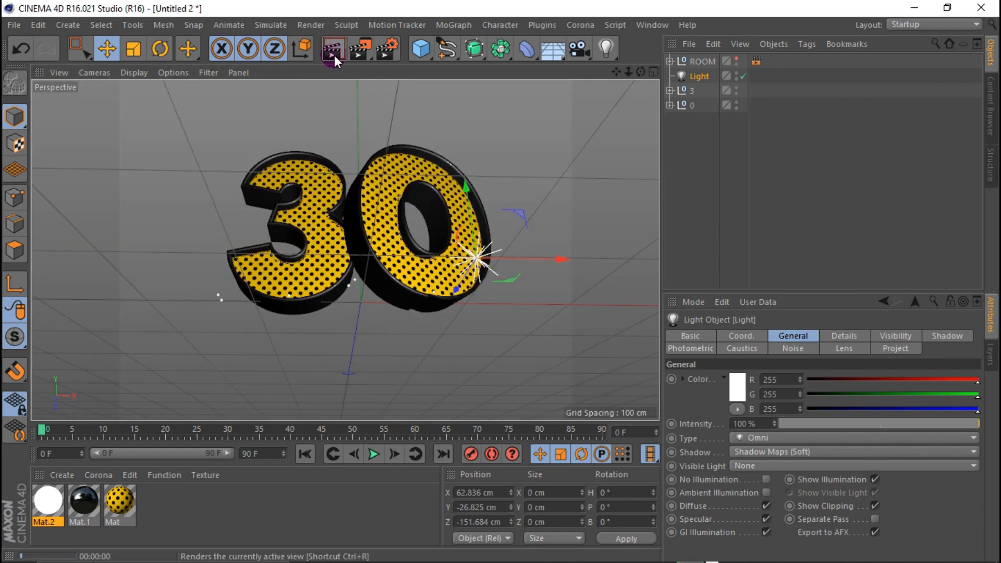
click(334, 56)
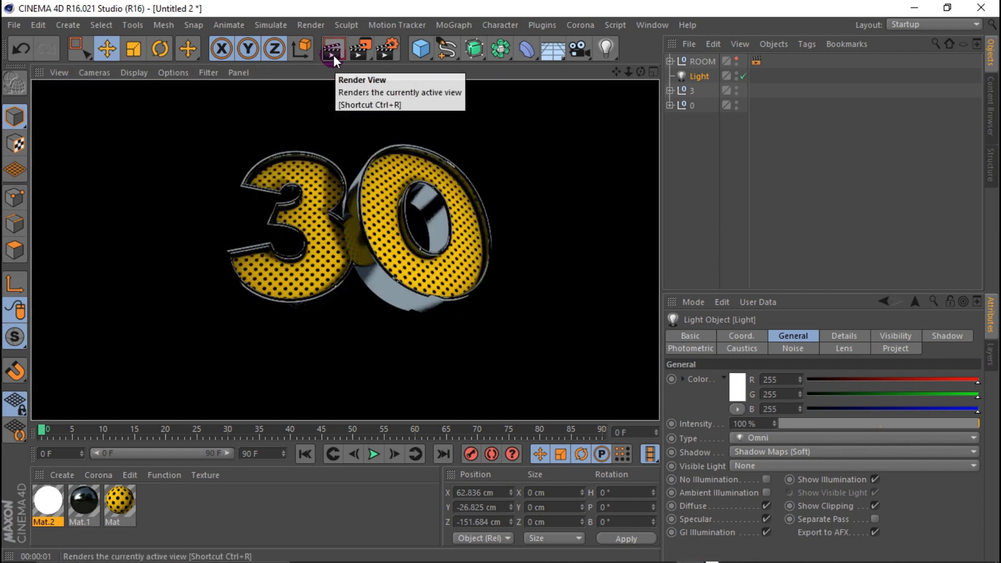
Move the ROOM group along Z to about 33 cm and briefly show its planes to check their placement.
click(697, 62)
click(653, 73)
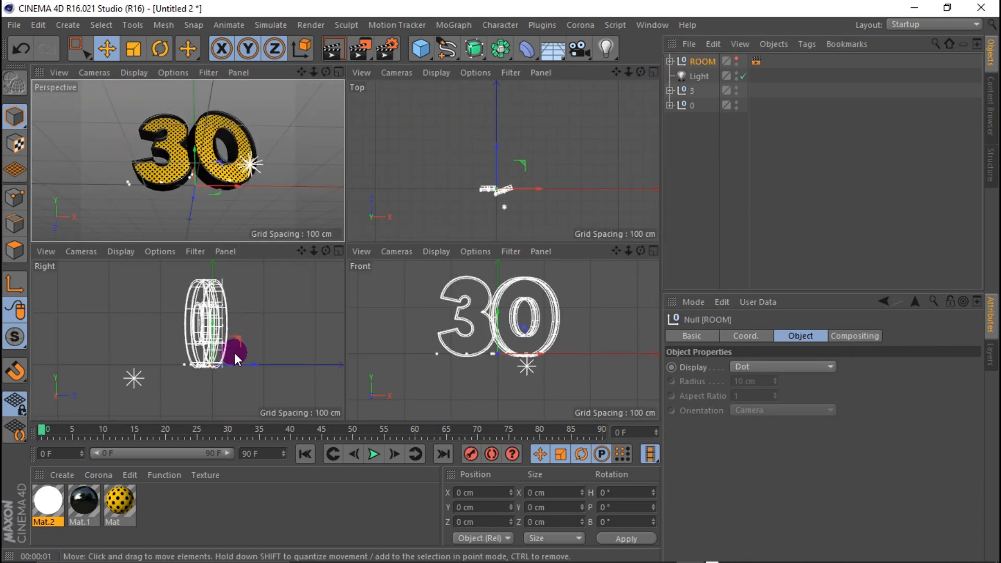
scroll(230, 348, down, 5)
drag(231, 349, 267, 350)
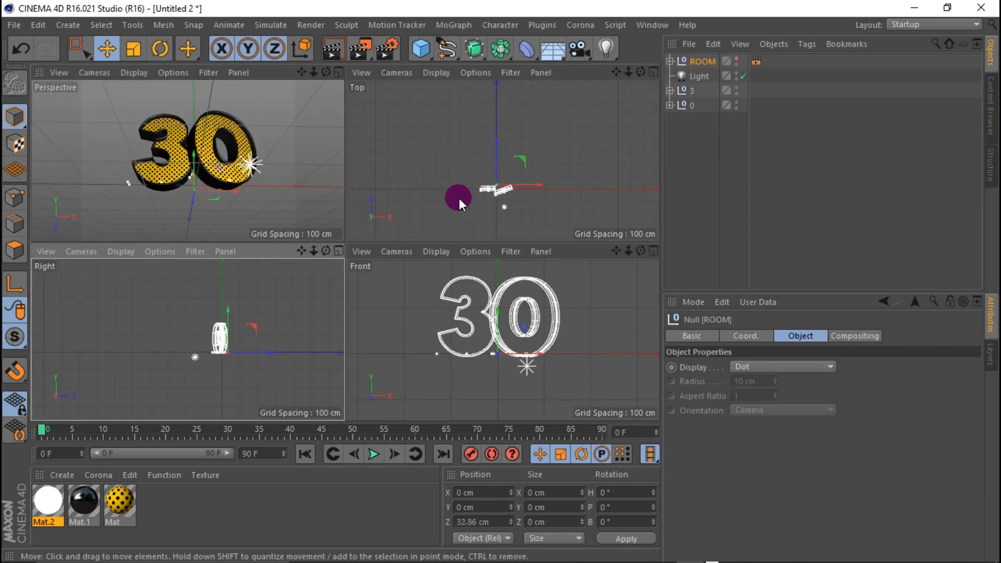
click(737, 61)
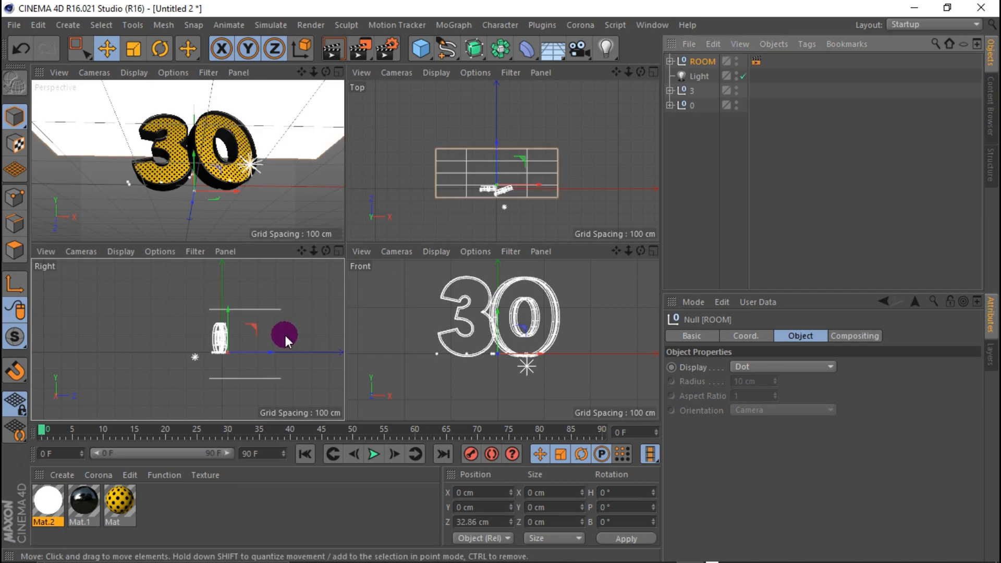
click(339, 72)
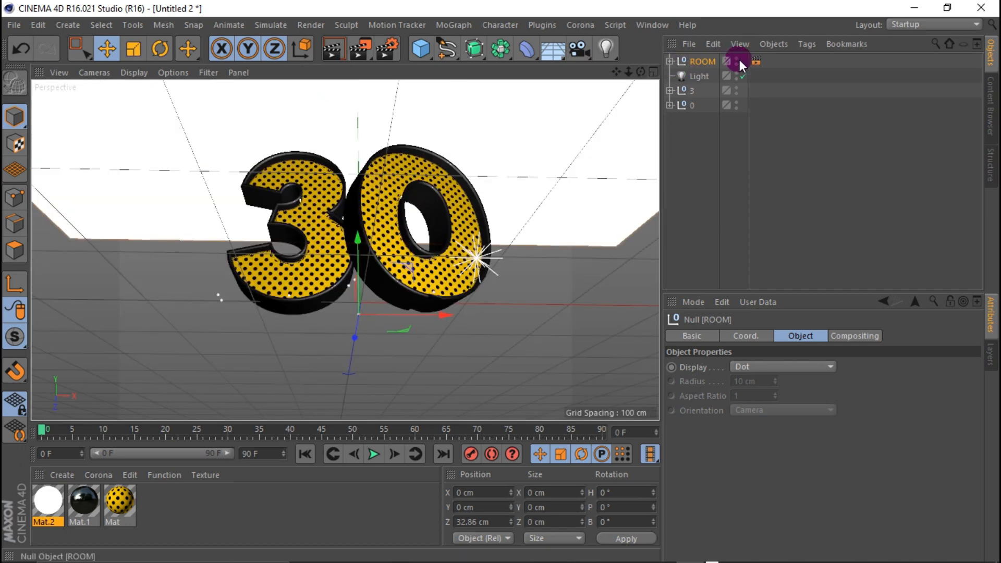
click(739, 60)
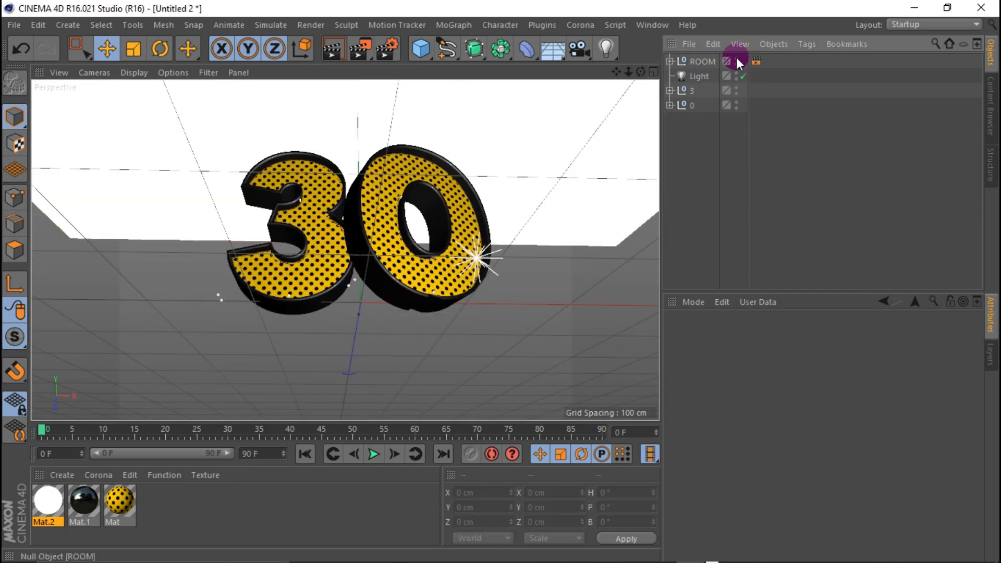
click(736, 61)
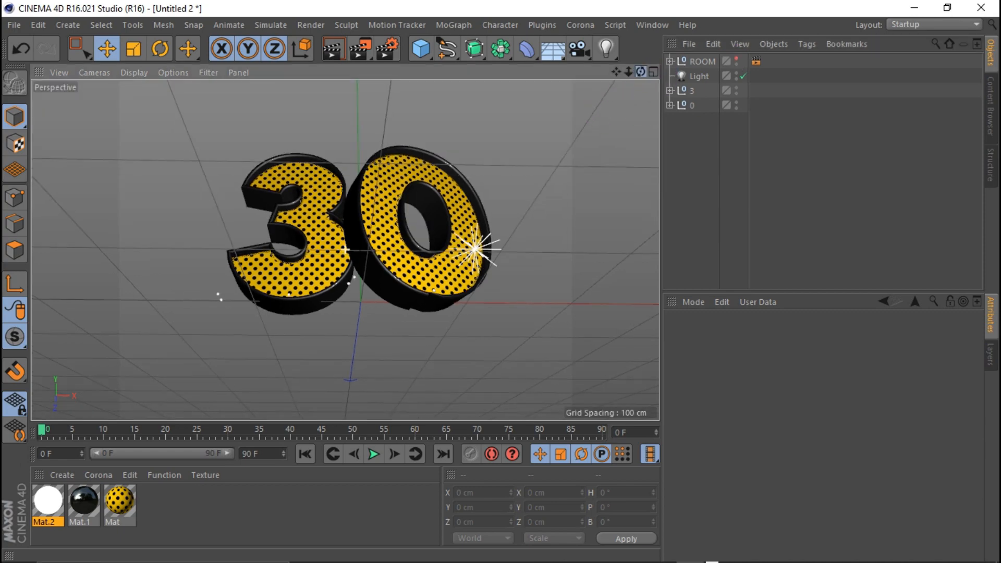
Set the render output to the HDV/HDTV 720 29.97 film/video preset.
mouse_move(641, 71)
mouse_down()
mouse_move(620, 120)
mouse_move(673, 173)
mouse_move(715, 182)
mouse_move(782, 246)
mouse_move(795, 211)
mouse_move(641, 72)
mouse_up()
scroll(412, 161, up, 2)
click(385, 54)
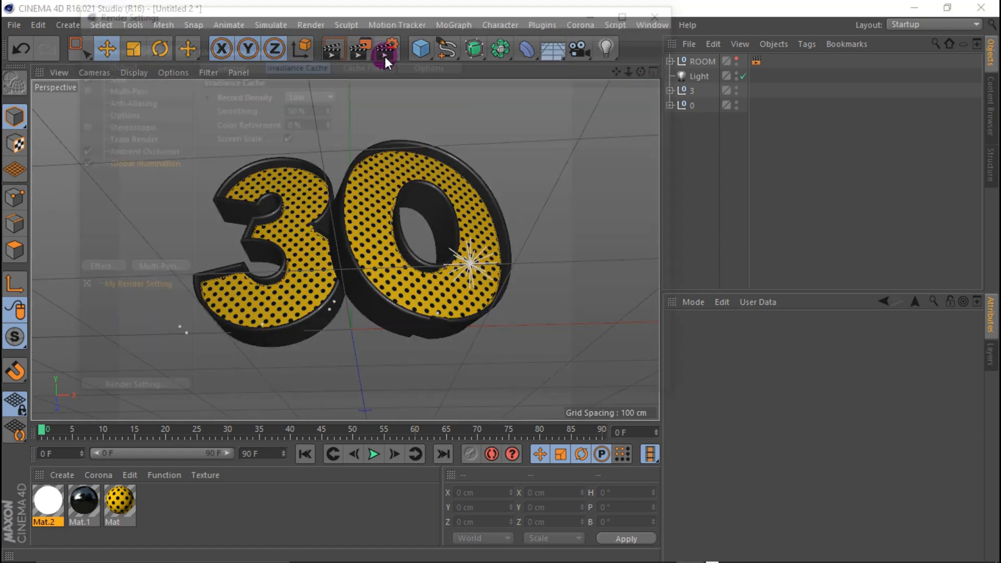
click(111, 63)
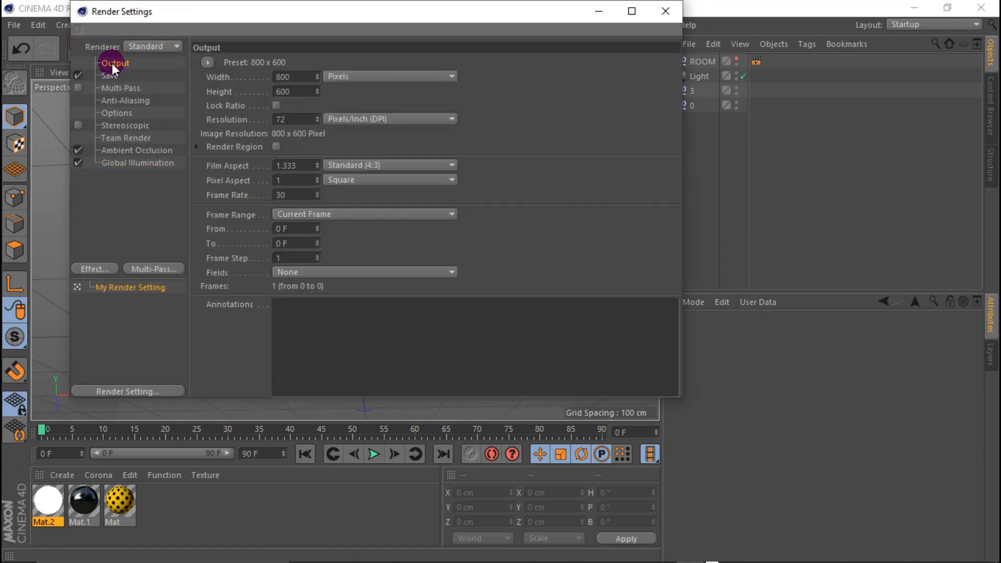
click(208, 63)
mouse_move(235, 107)
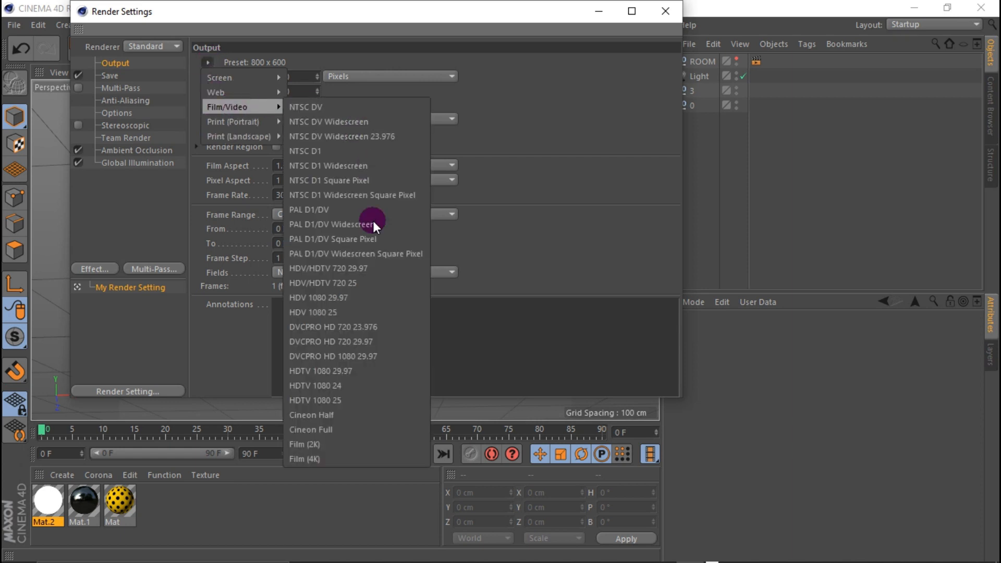
click(368, 267)
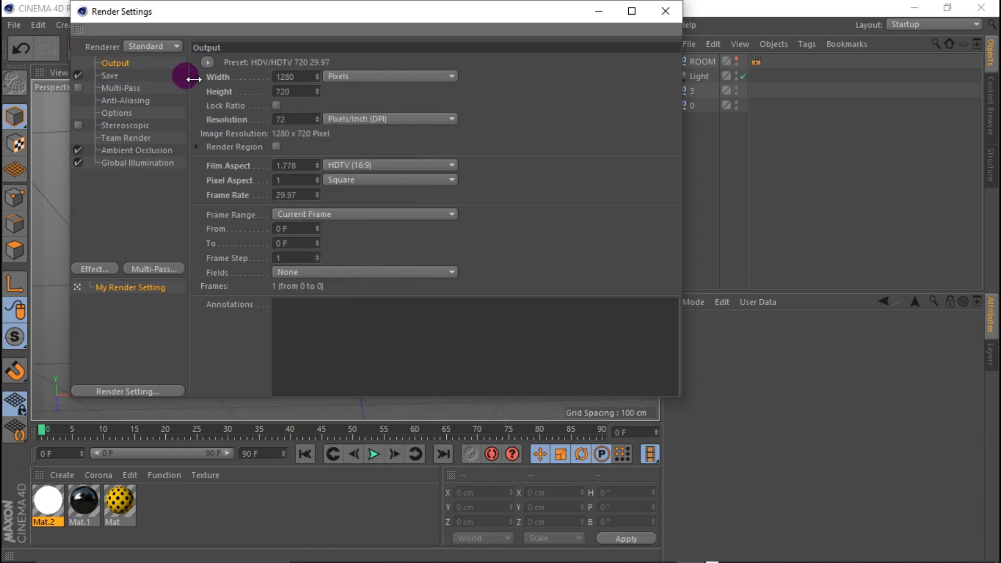
Set the render save format to PNG and enable the alpha channel.
click(114, 75)
click(377, 103)
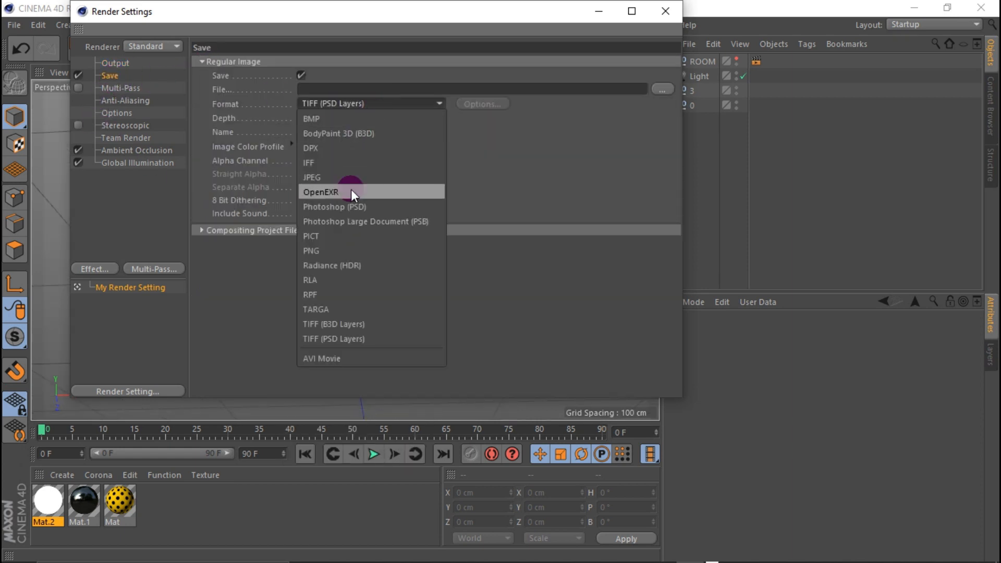
click(334, 251)
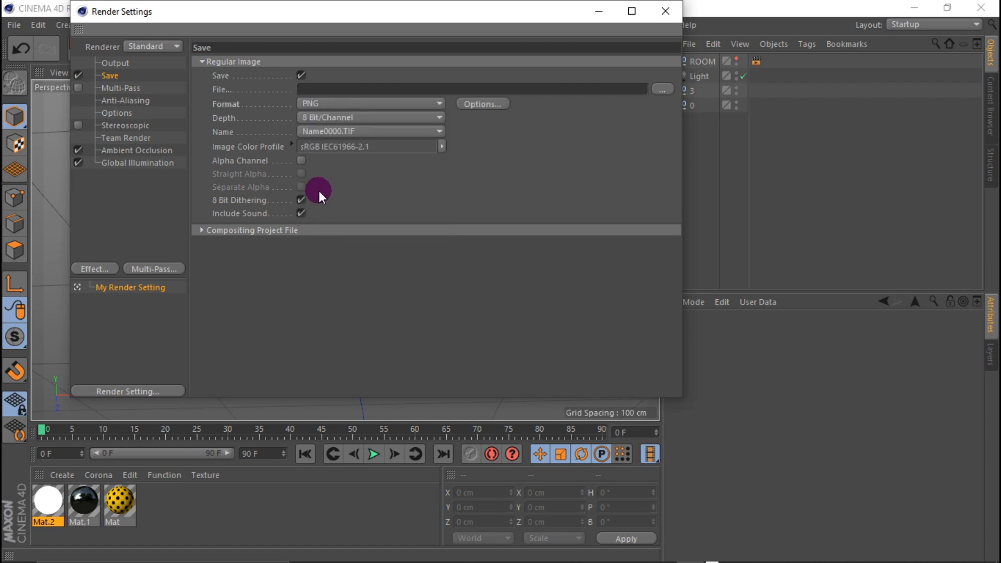
click(301, 160)
click(665, 11)
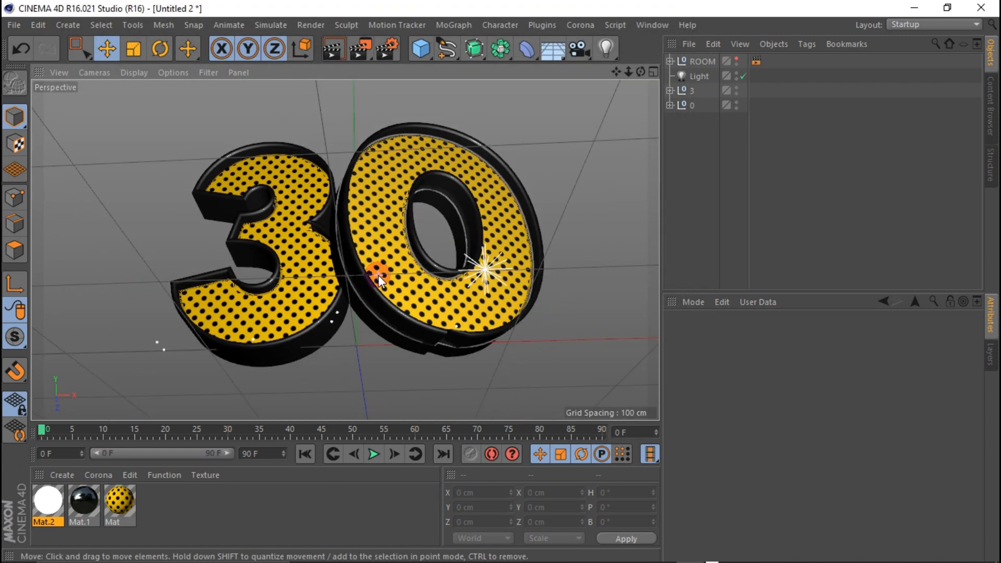
Move the light along Z to about -191.7 cm, rendering the perspective view before and after to compare the lighting.
drag(641, 71, 651, 79)
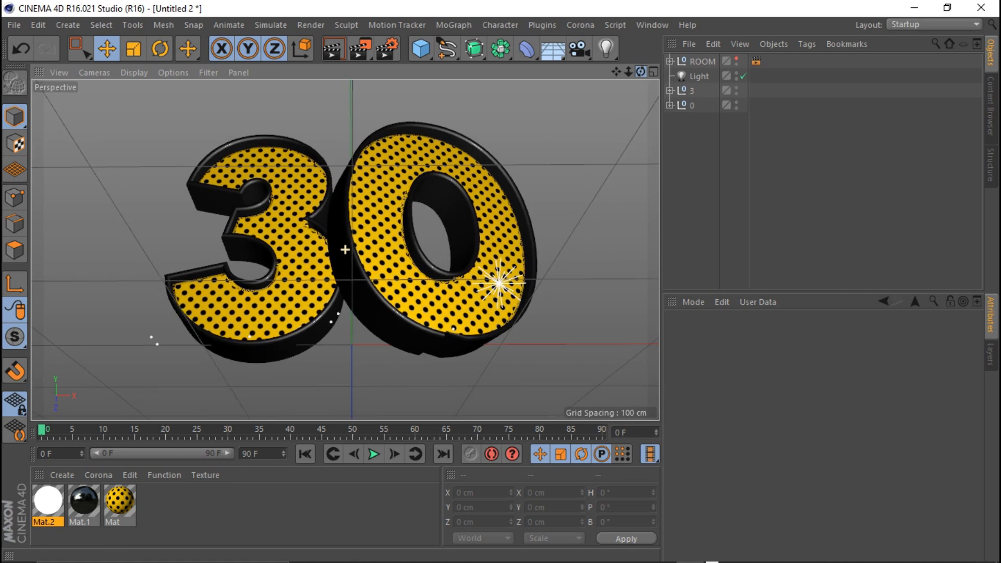
click(328, 49)
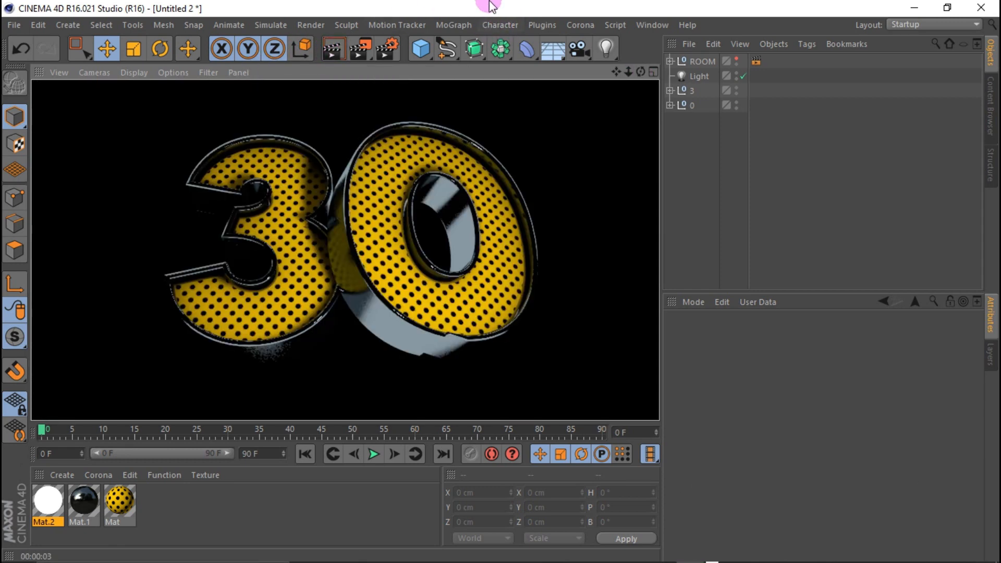
click(694, 76)
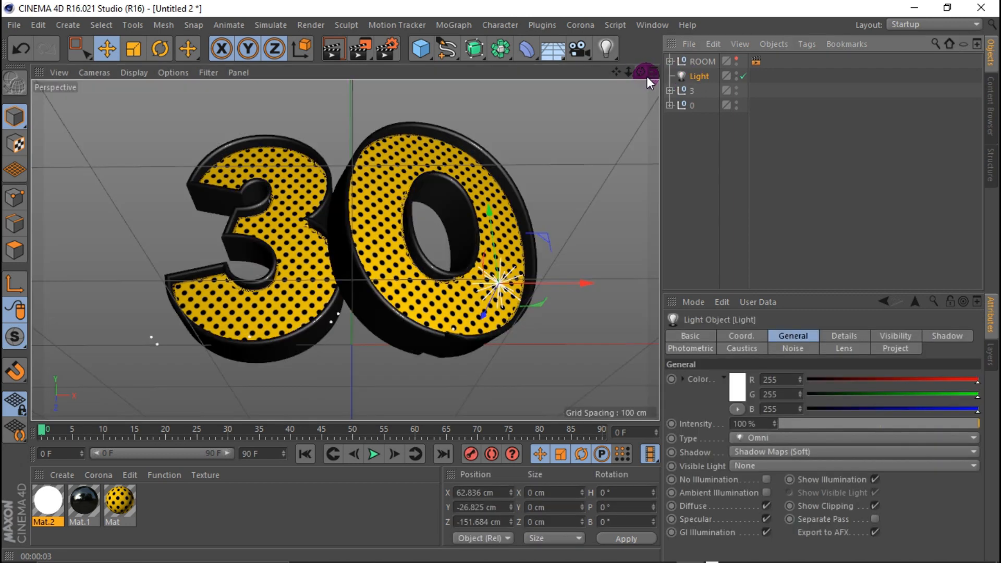
click(449, 215)
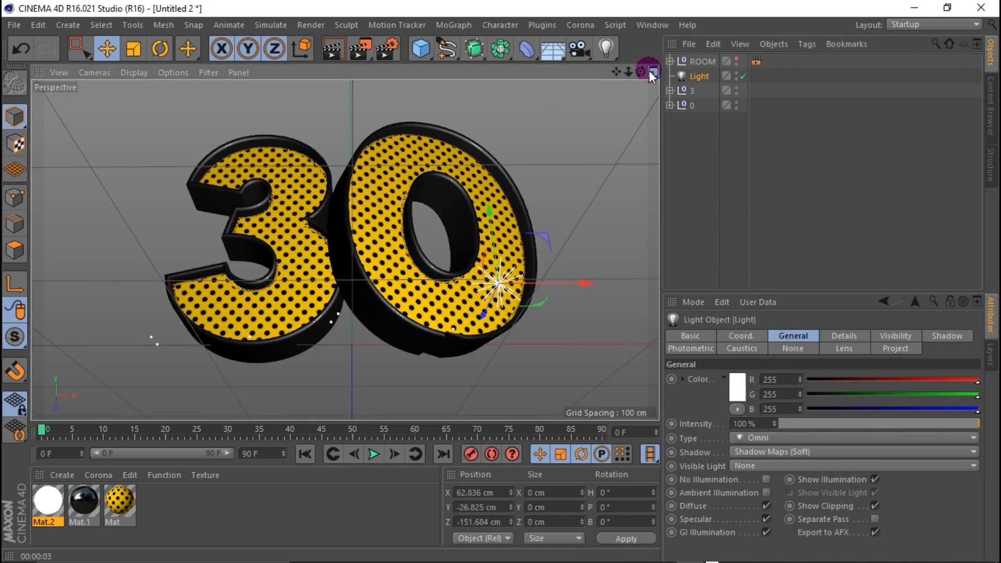
click(652, 72)
drag(226, 362, 214, 360)
click(338, 71)
click(333, 52)
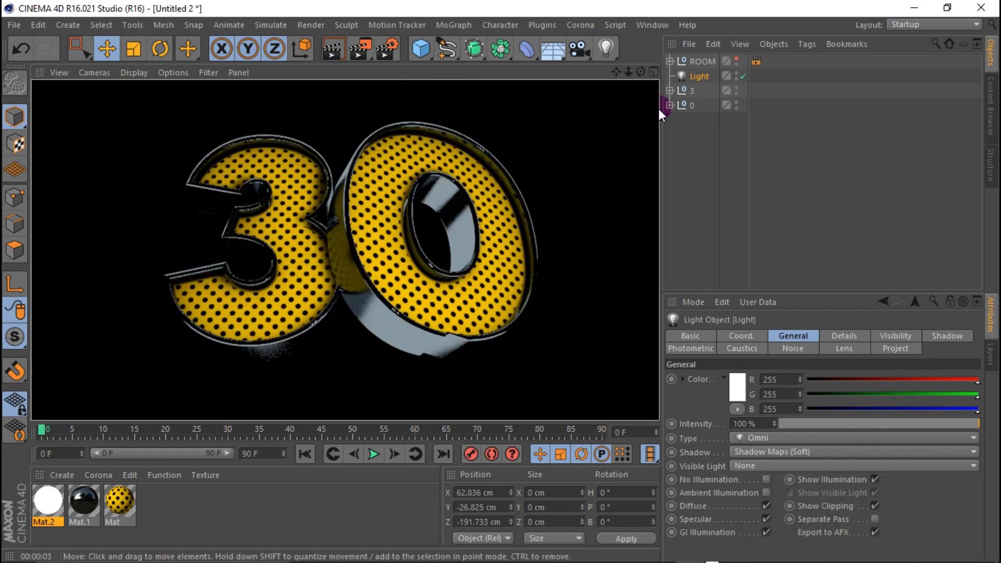
Show the ROOM planes, raise Plane.1 to about Y -101.8 cm, and render the perspective view.
click(670, 61)
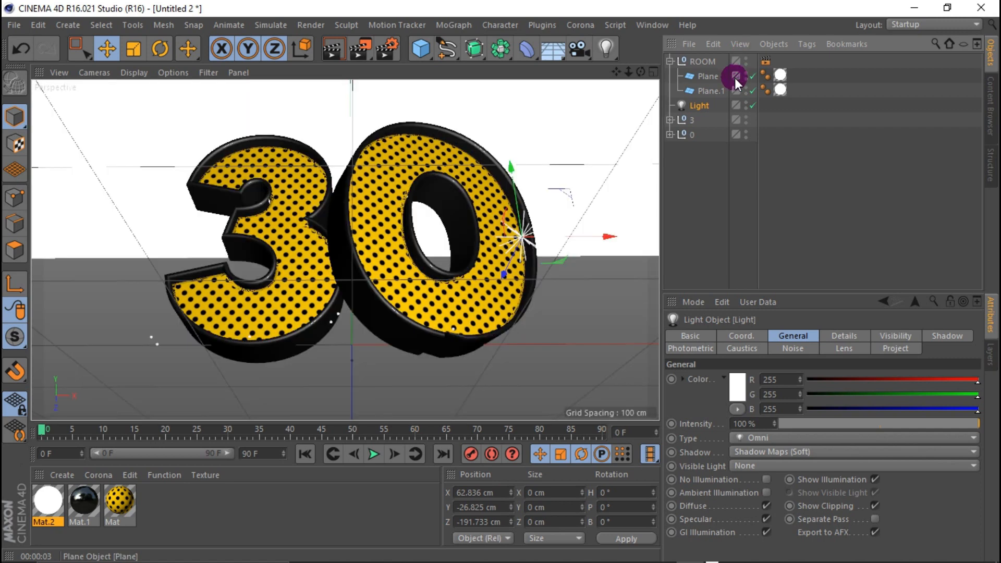
click(700, 89)
click(653, 71)
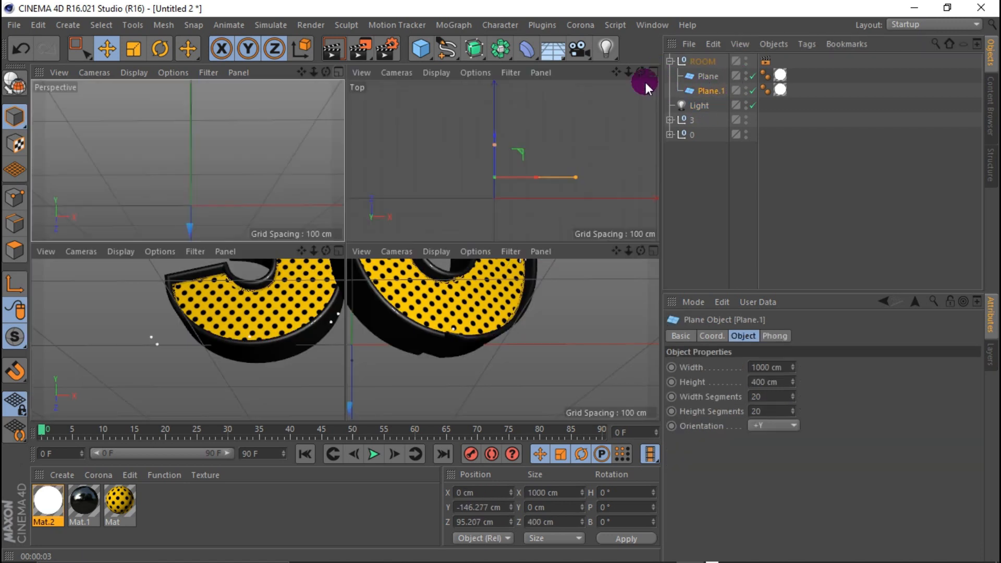
drag(258, 392, 267, 365)
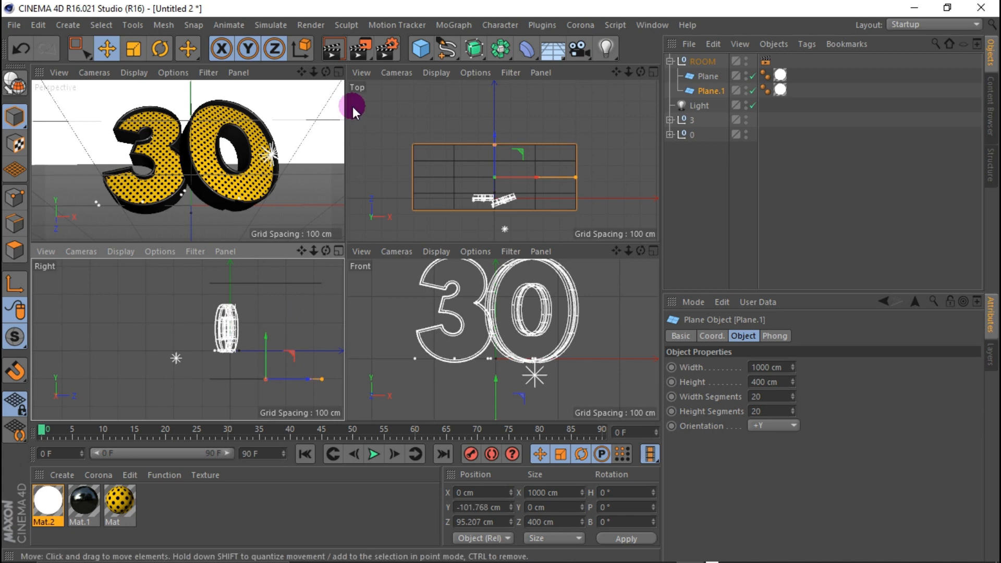
click(339, 72)
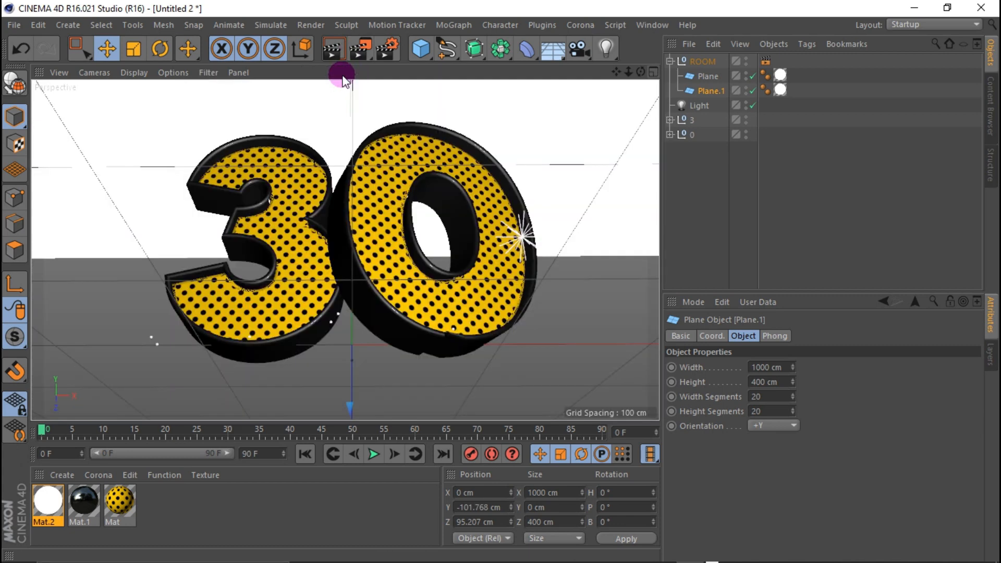
click(345, 45)
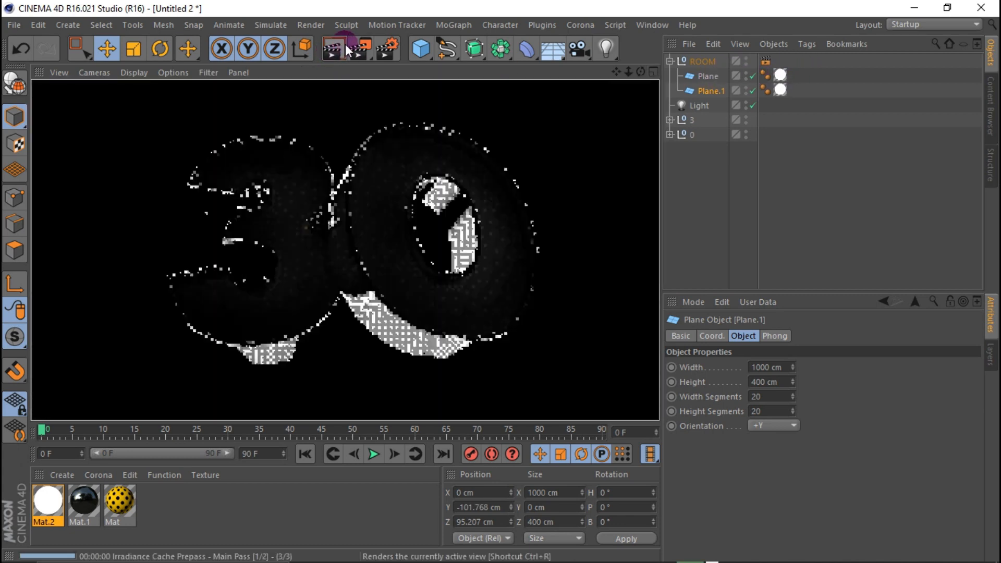
Set the luminance brightness of Mat.2 to 125% and render the perspective view to check the reflections.
double_click(48, 501)
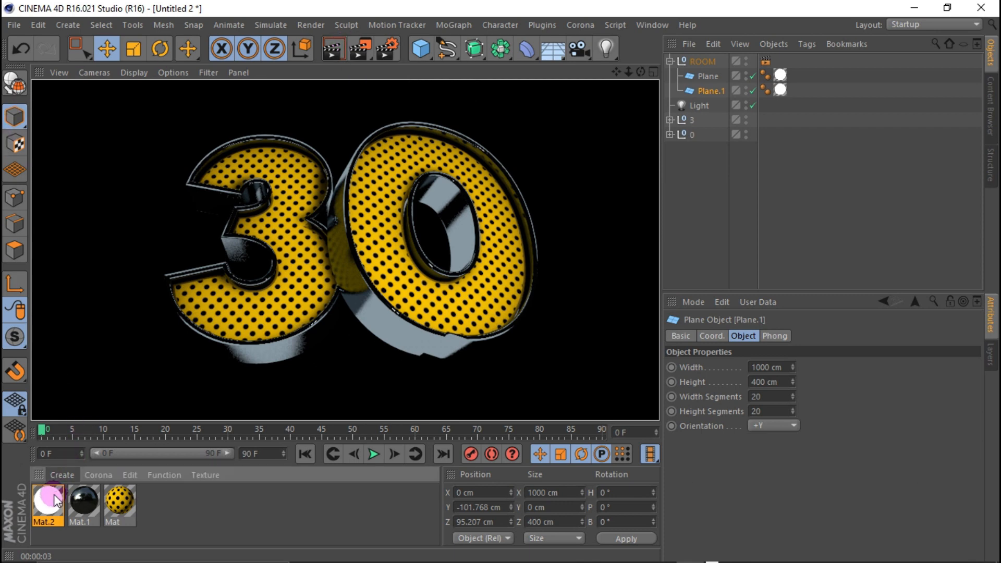
click(283, 272)
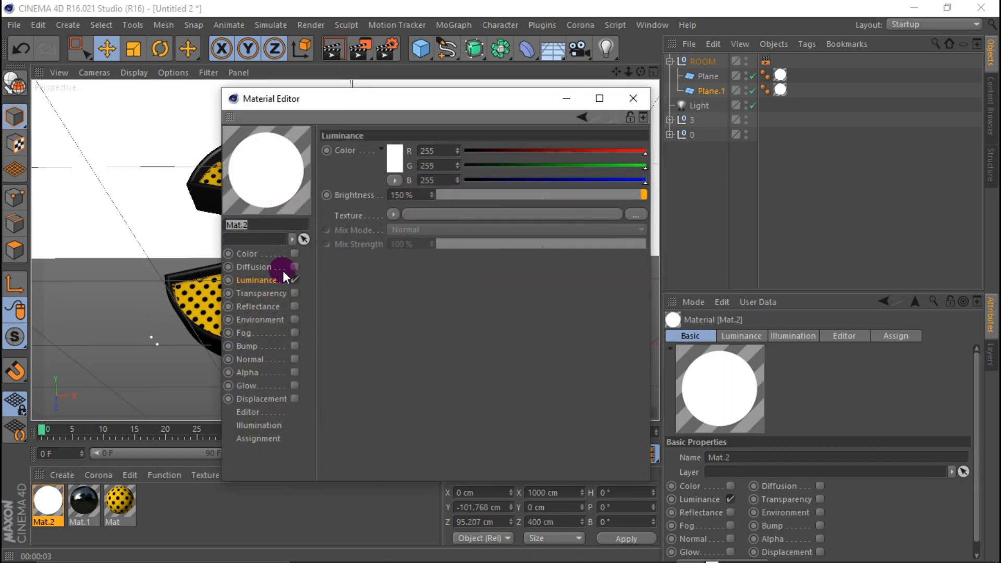
click(423, 203)
text(125)
click(632, 106)
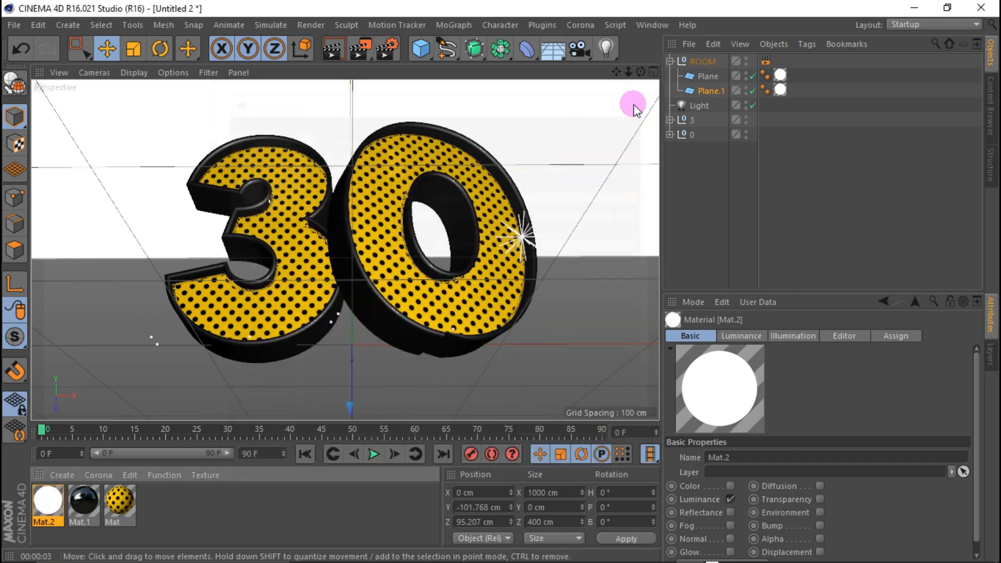
click(334, 48)
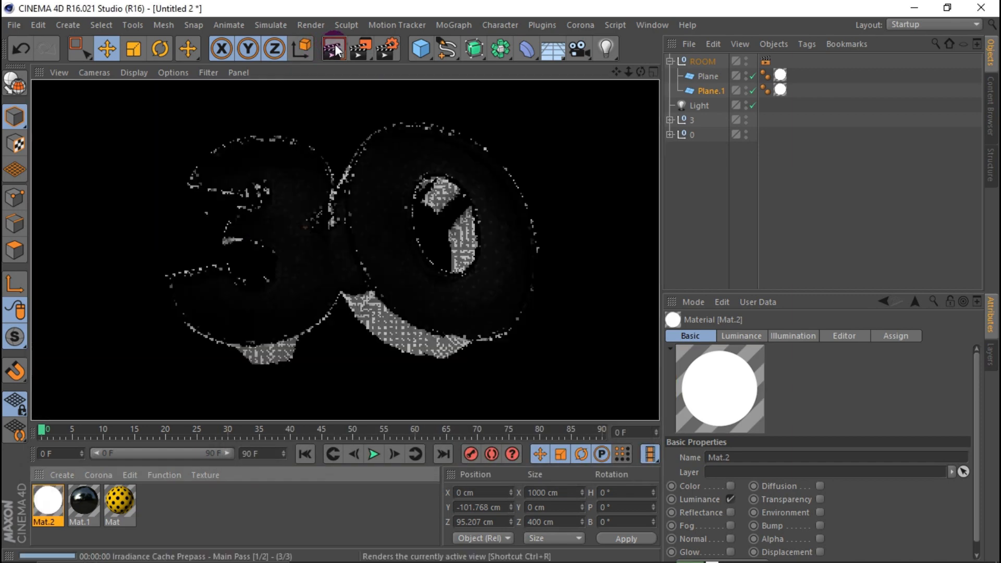
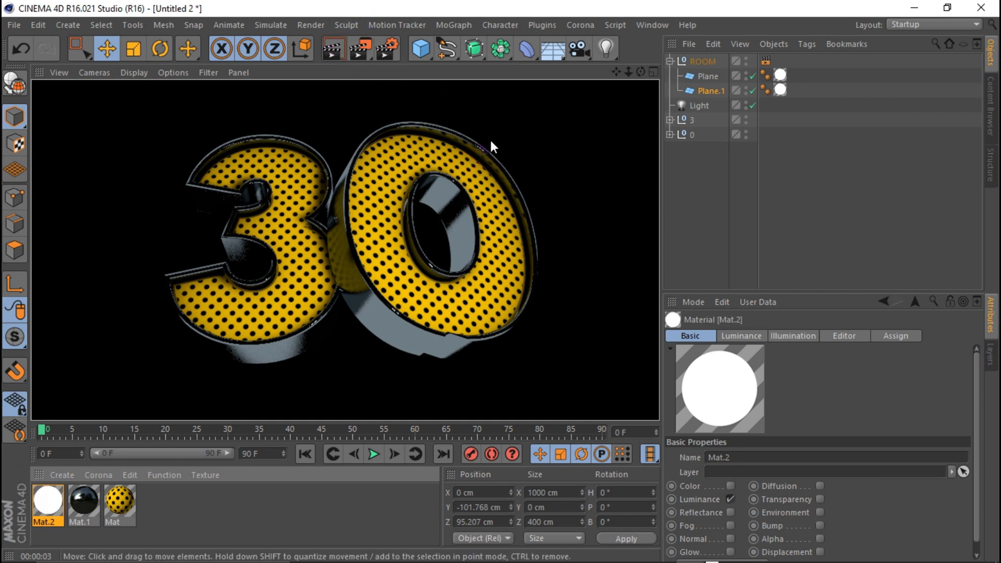
Add the Glow effect to the render settings.
click(388, 49)
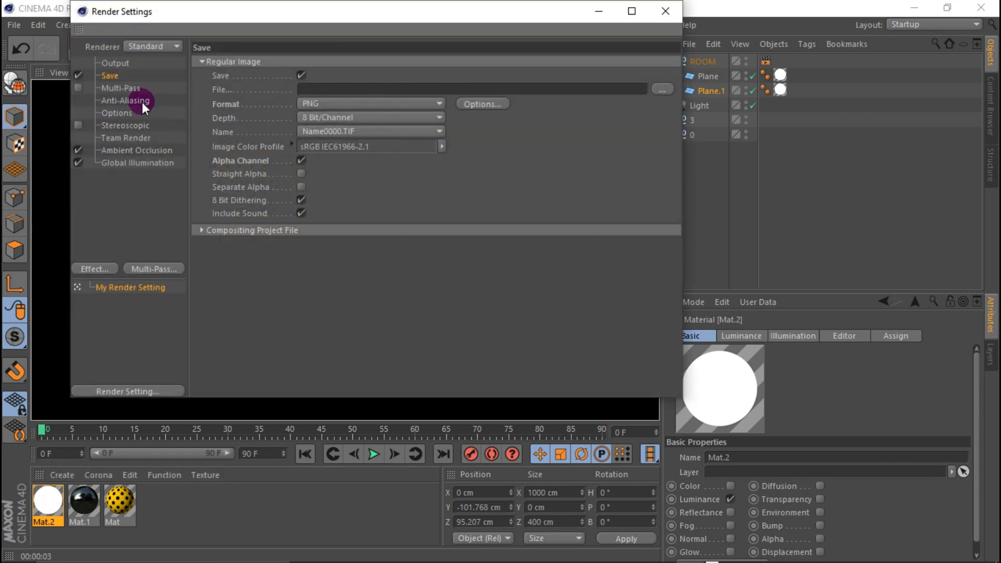
click(93, 269)
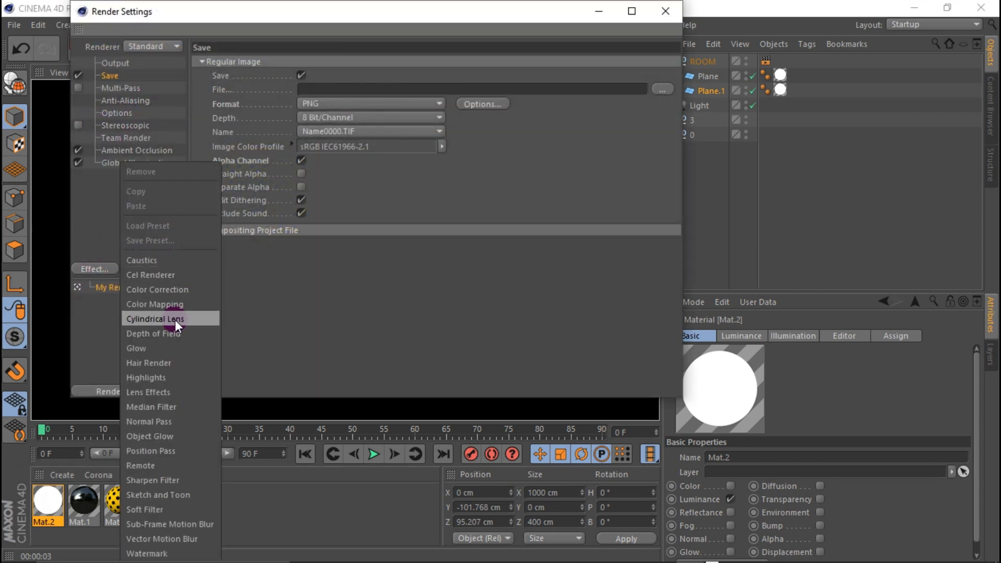
click(156, 346)
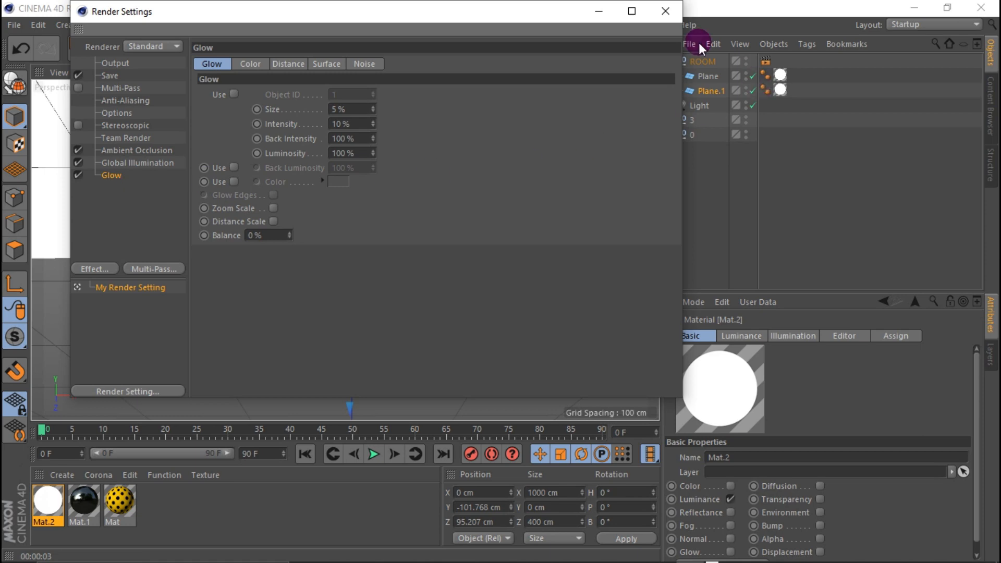
click(671, 11)
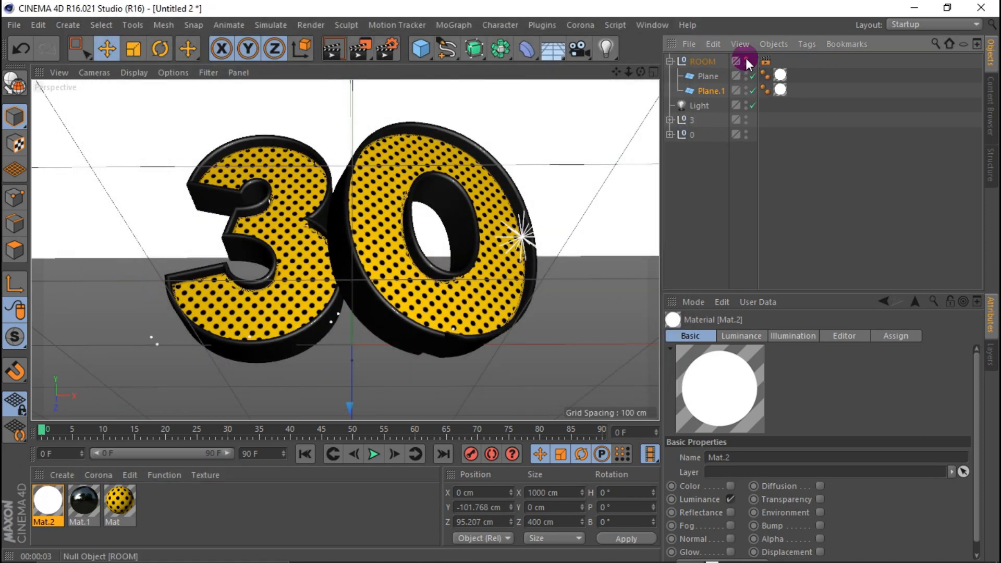
Hide the ROOM group in the viewport and render a closer, angled perspective view of the 30 with the glow.
click(746, 59)
mouse_move(637, 71)
mouse_down()
mouse_move(647, 72)
mouse_move(621, 77)
mouse_move(652, 72)
mouse_move(618, 66)
mouse_up()
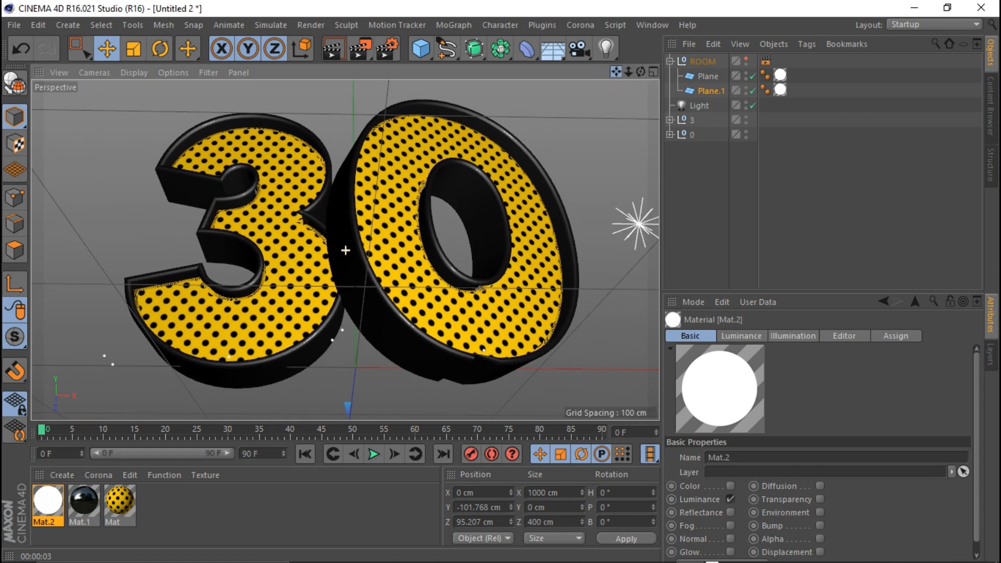
click(344, 43)
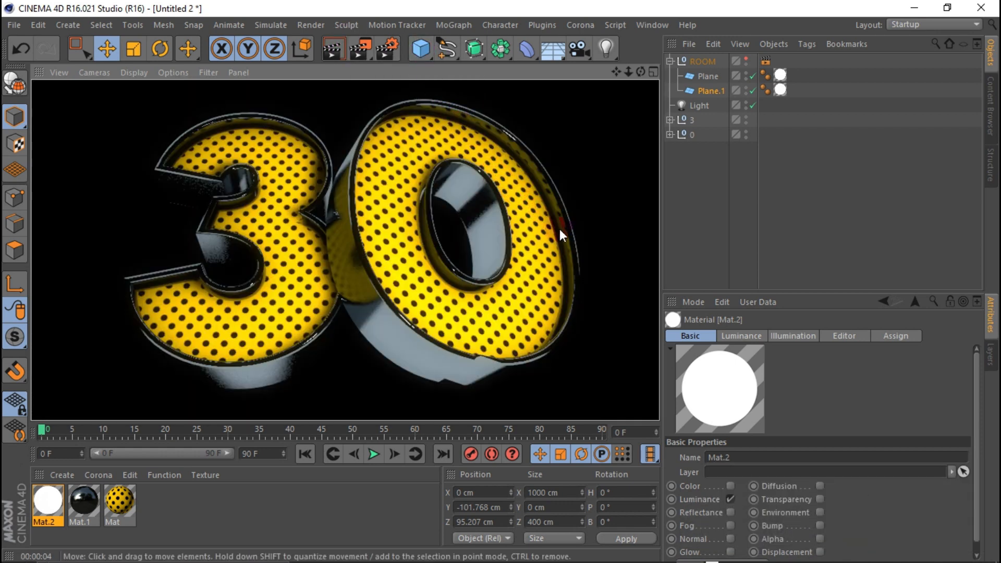
Move the light to about X 40.4 cm and Z -176 cm, and return to the full perspective view.
click(693, 106)
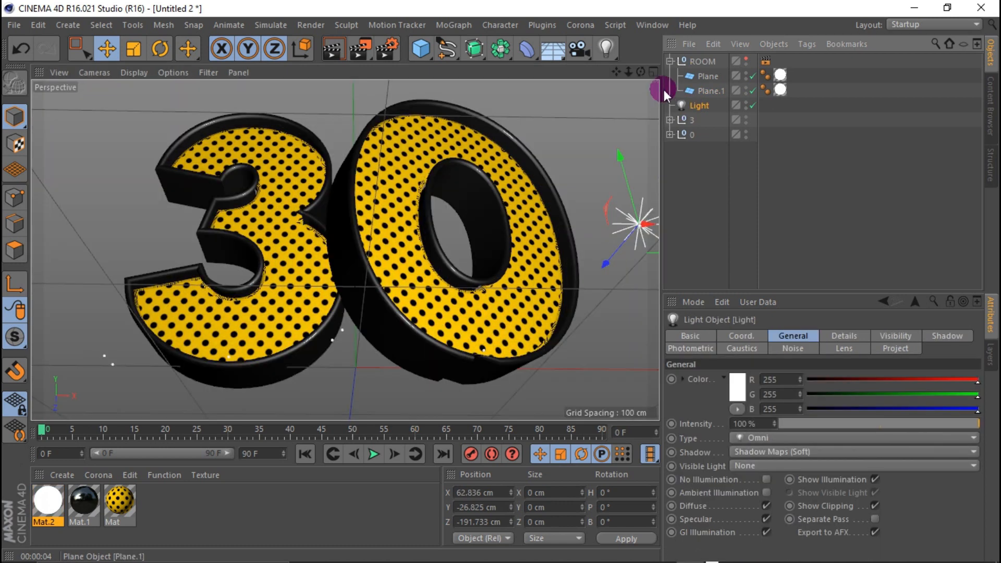
middle_click(447, 305)
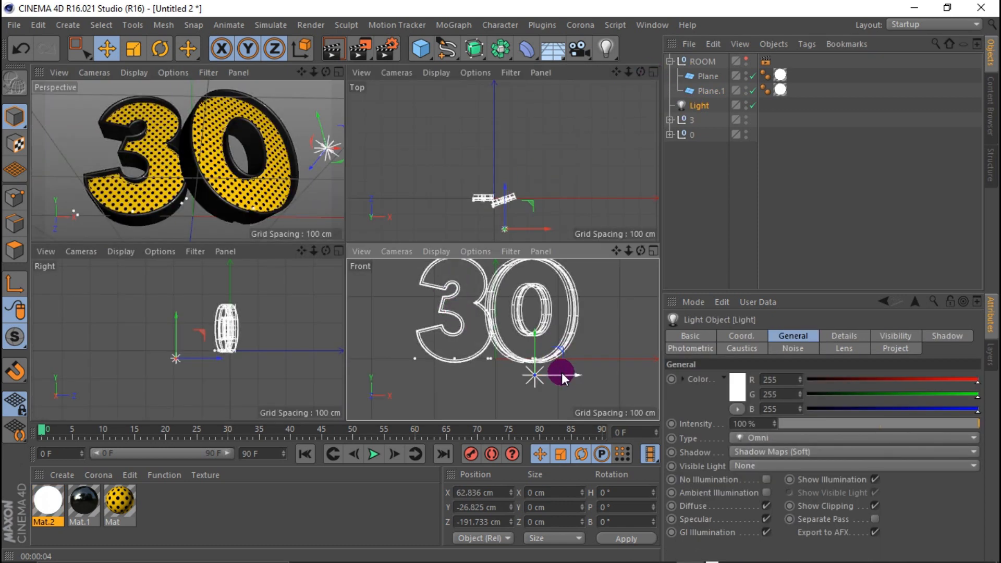
drag(563, 374, 548, 370)
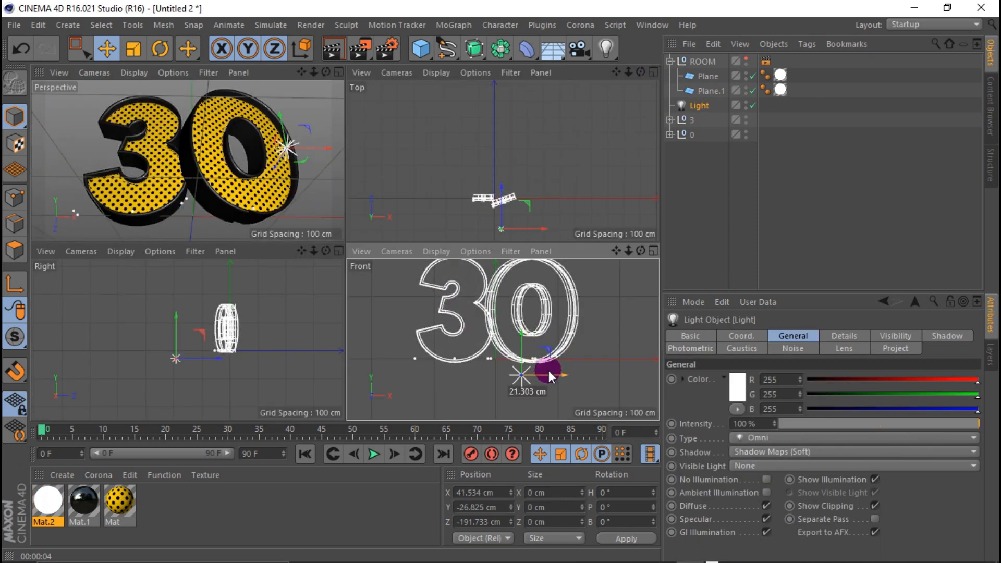
click(200, 357)
drag(202, 355, 206, 355)
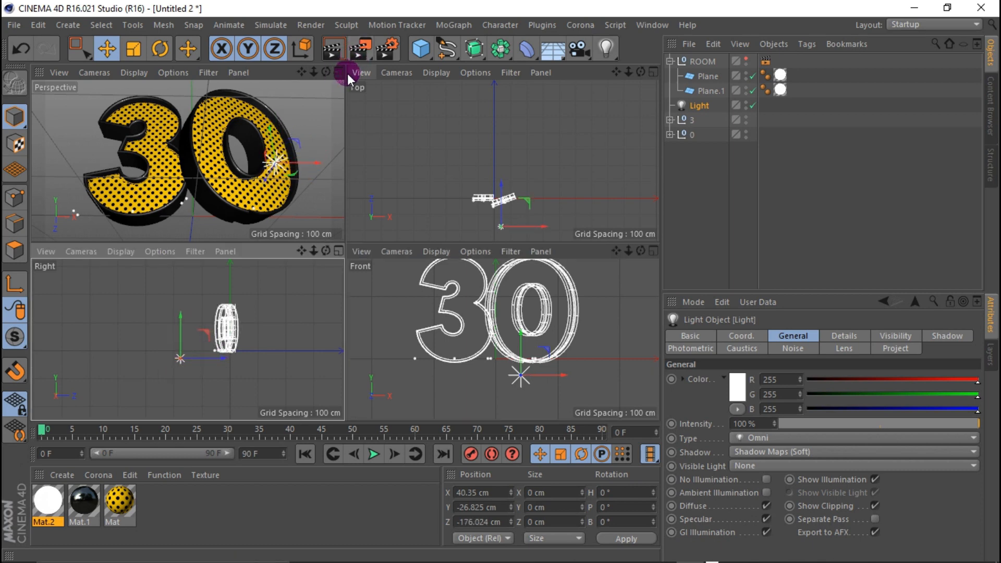
click(339, 71)
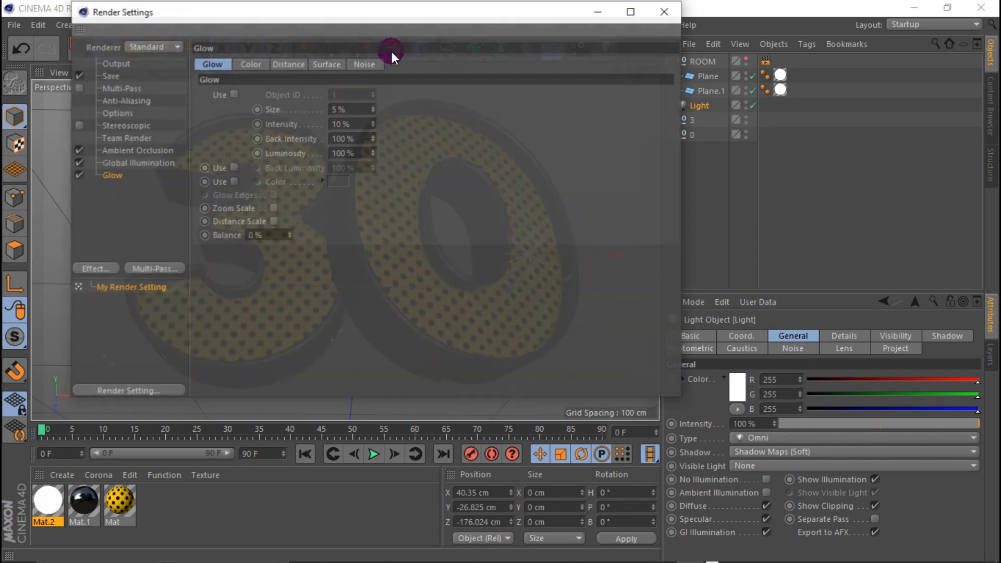
Set the render anti-aliasing to Best with a 2x2 minimum level and render the perspective view.
click(389, 49)
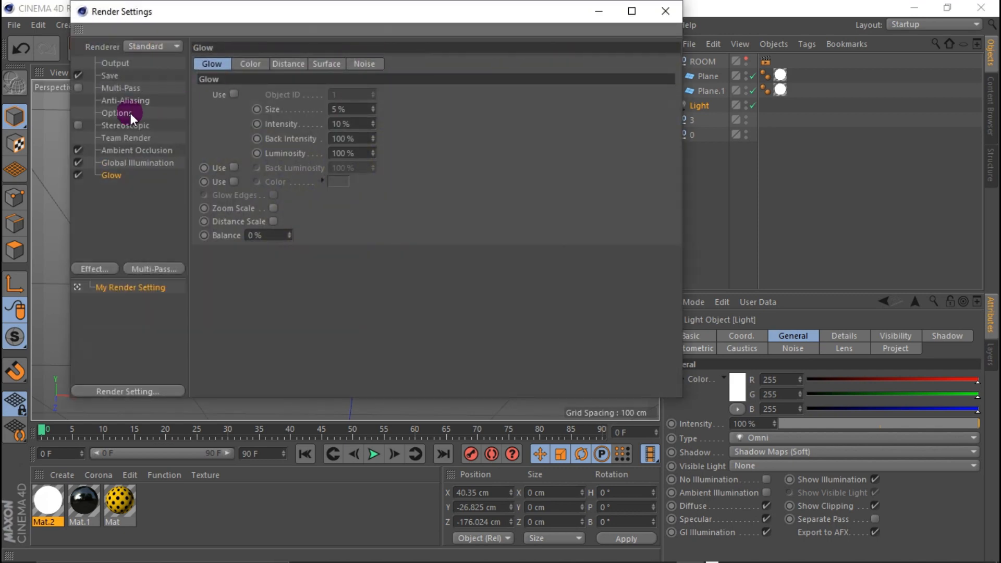
click(124, 102)
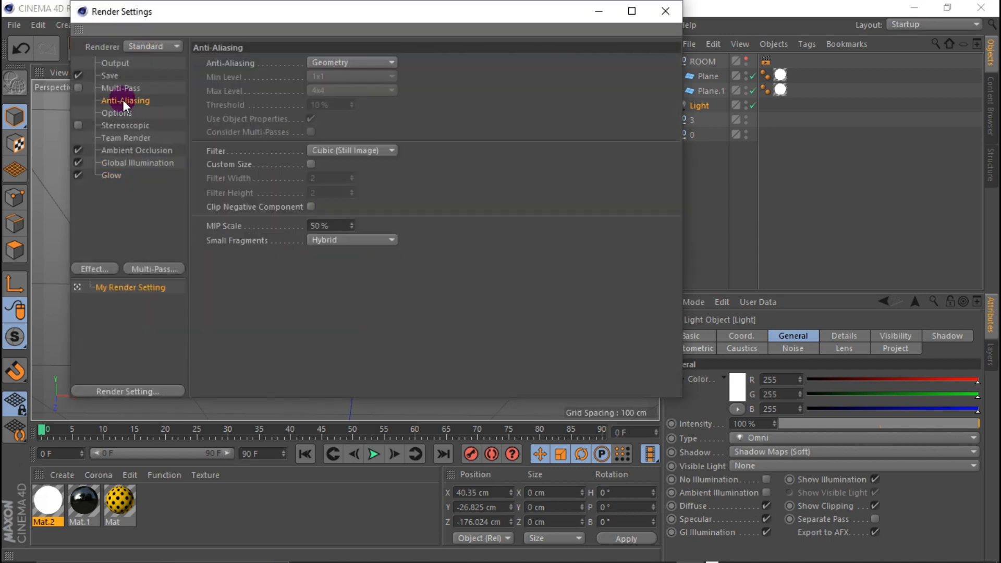
click(327, 62)
click(331, 105)
click(338, 77)
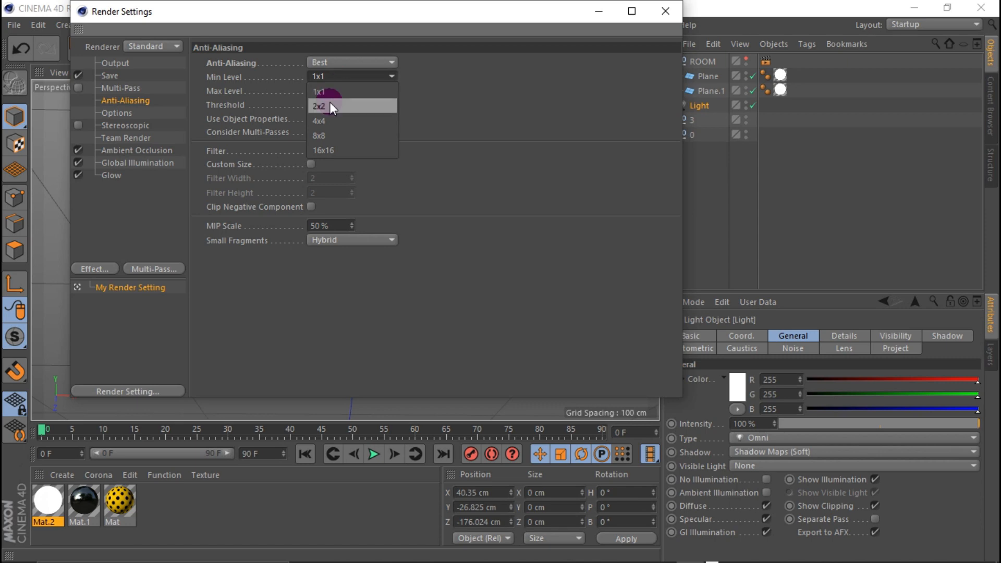
click(329, 106)
click(664, 11)
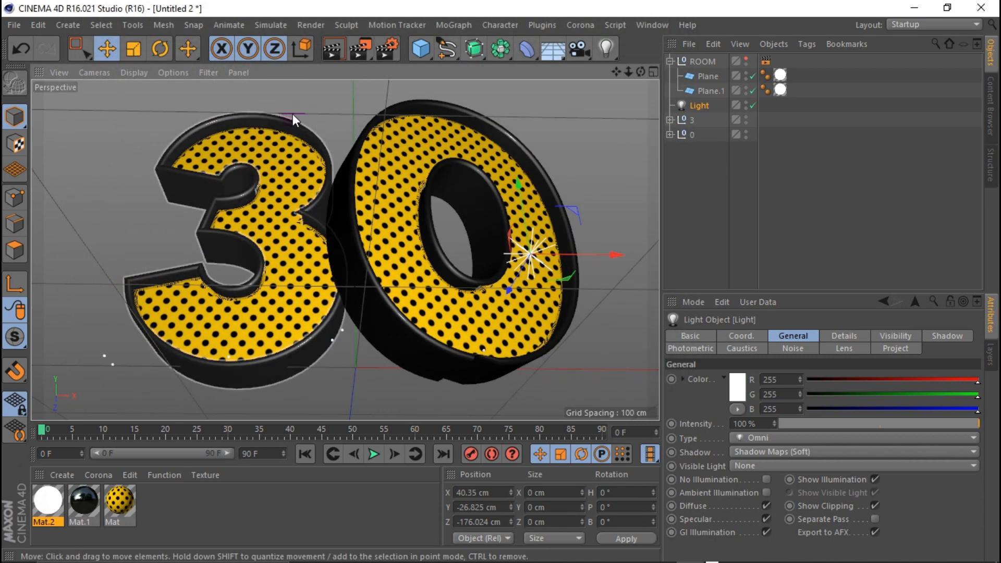
click(331, 51)
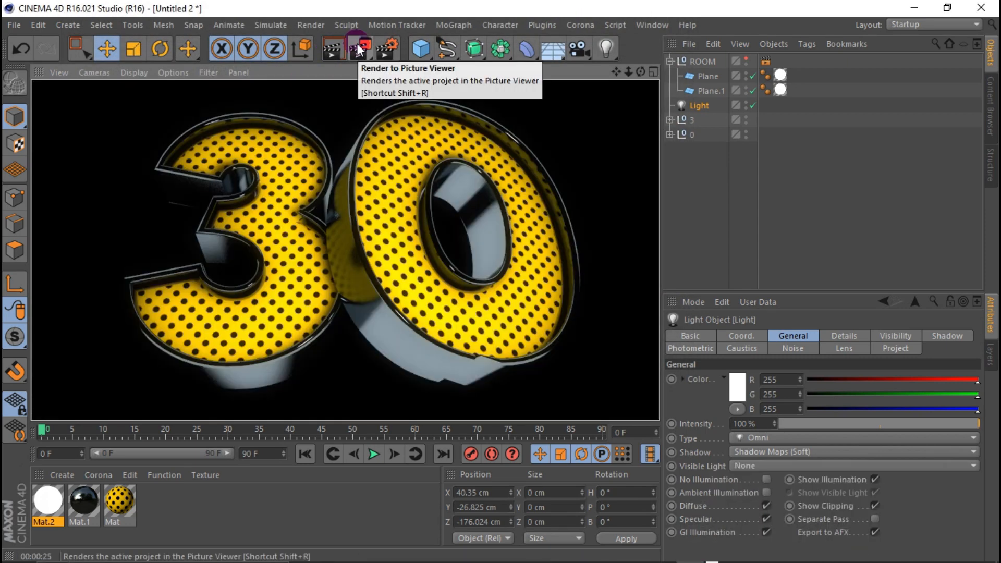
Move the light to about X 170.5 cm and Z -144.6 cm and render the perspective view.
click(696, 108)
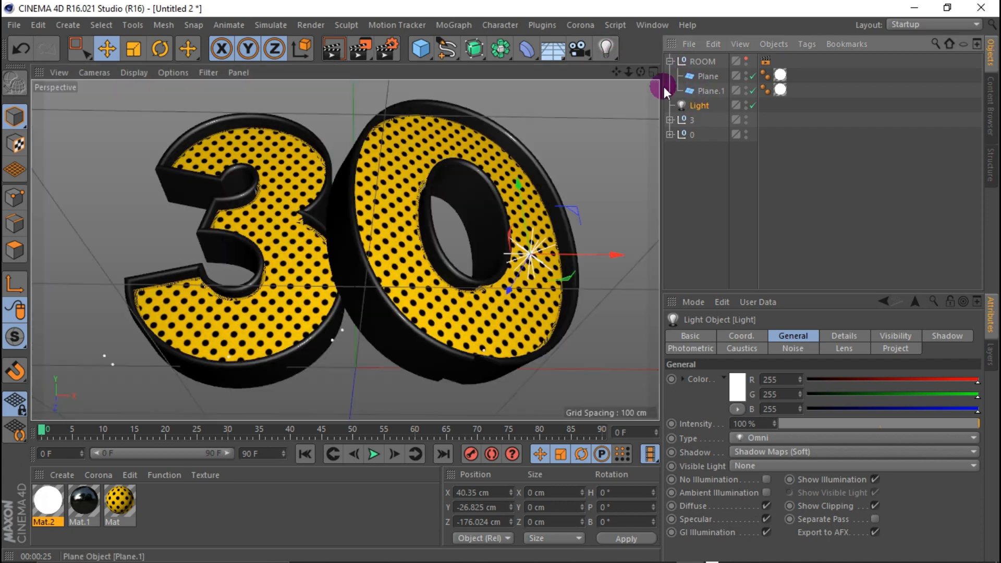
click(654, 73)
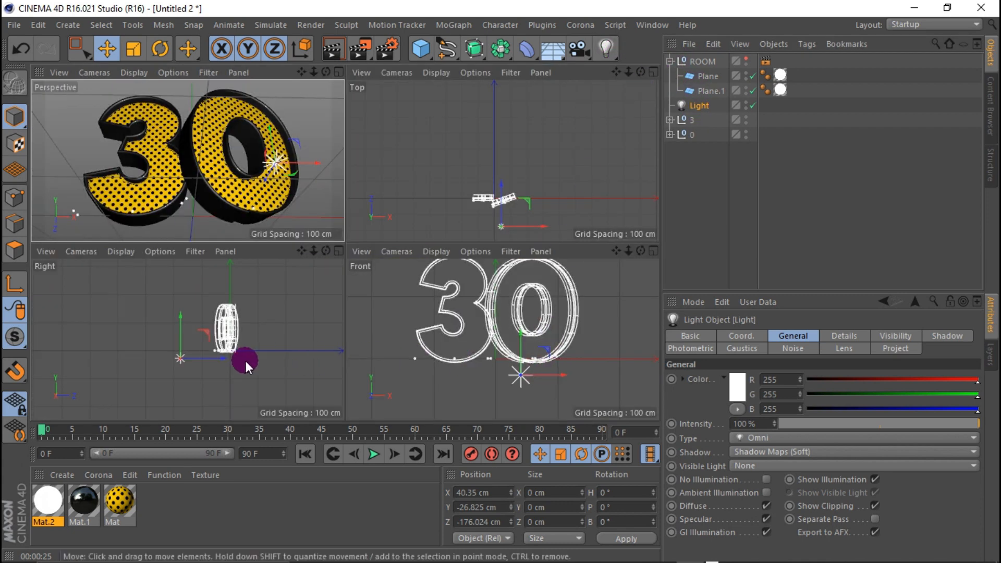
drag(218, 360, 227, 360)
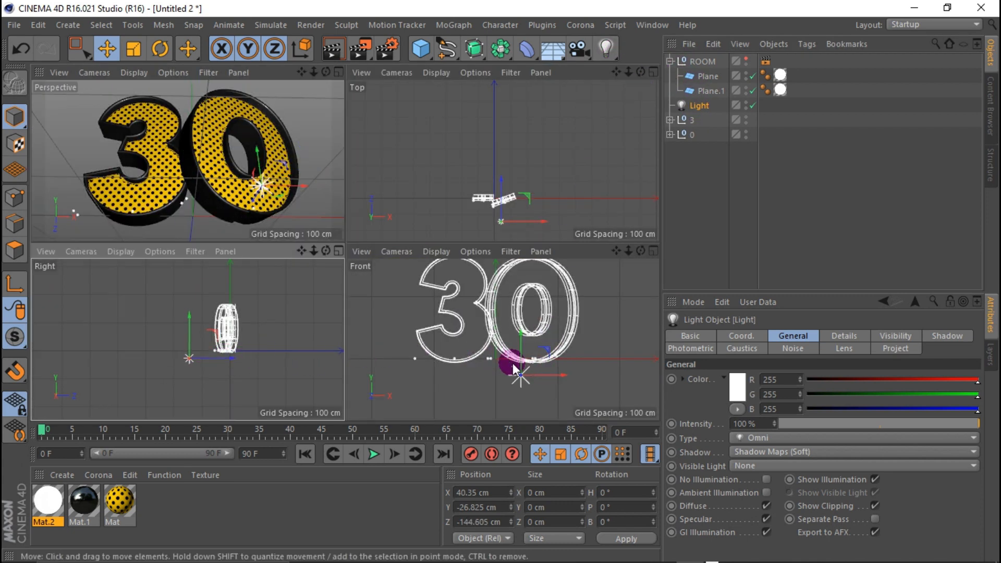
drag(556, 374, 638, 373)
click(338, 73)
click(332, 49)
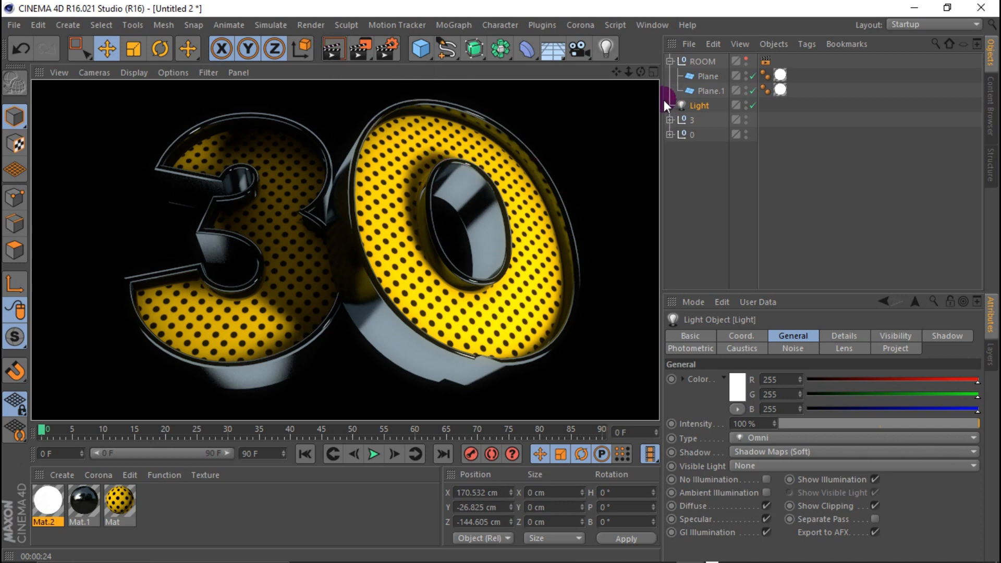
Move the light to about X 91.2 cm and Y 17 cm and render the perspective view again.
click(696, 105)
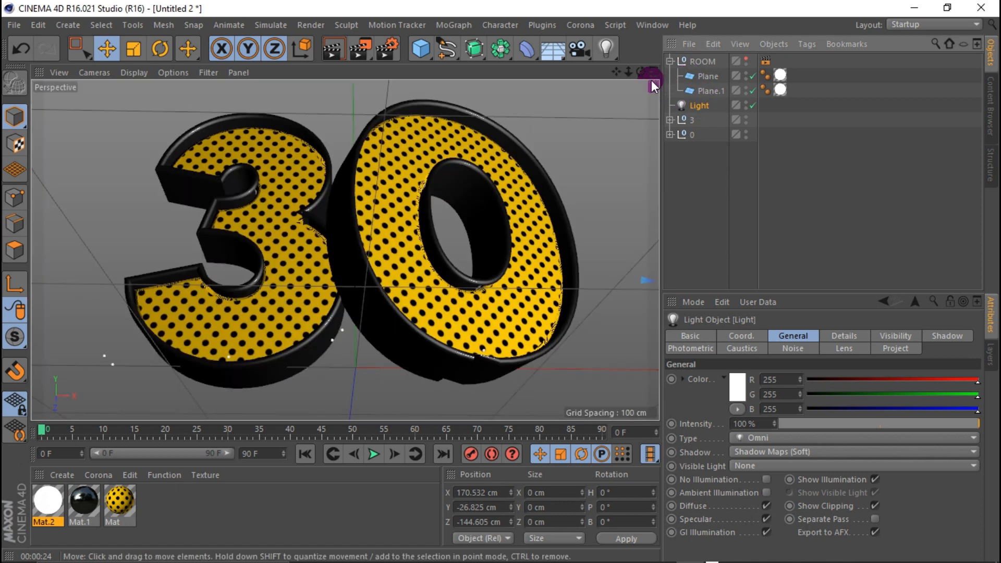
click(652, 73)
mouse_move(602, 340)
mouse_down()
mouse_move(602, 313)
mouse_move(628, 354)
mouse_move(581, 347)
mouse_up()
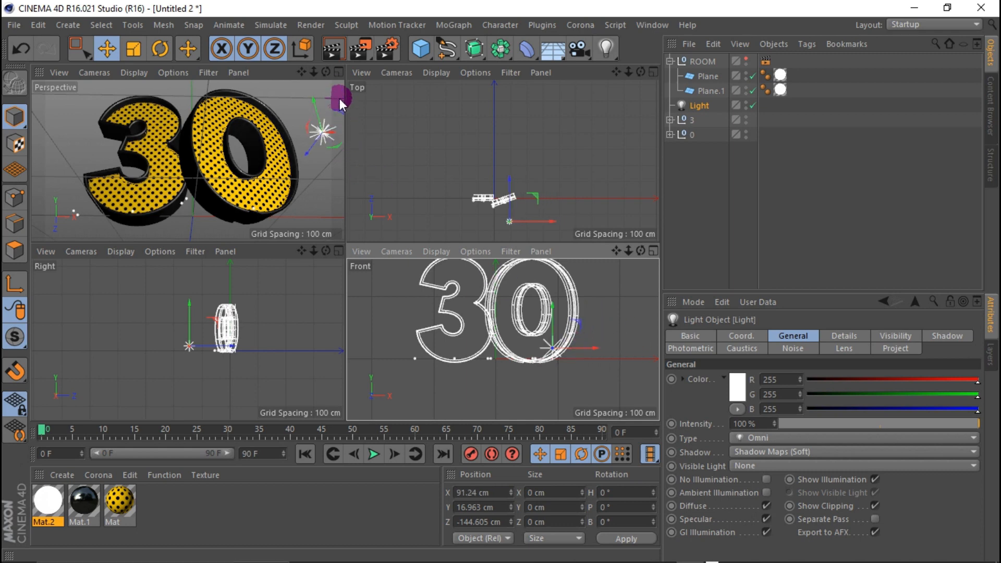
click(336, 72)
click(331, 47)
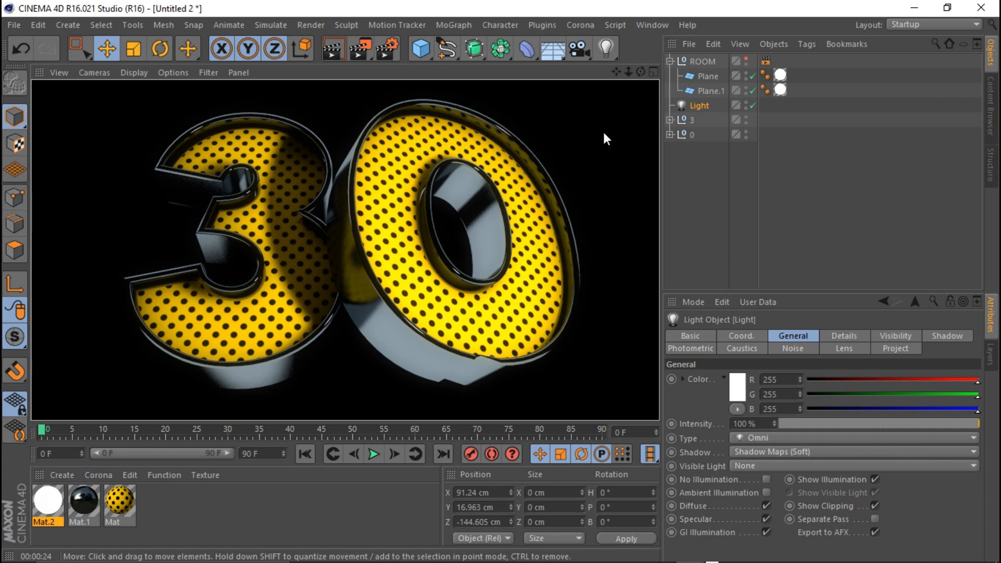
Move the light to about X 61.7 cm and Z -170.5 cm and render the perspective view.
click(653, 72)
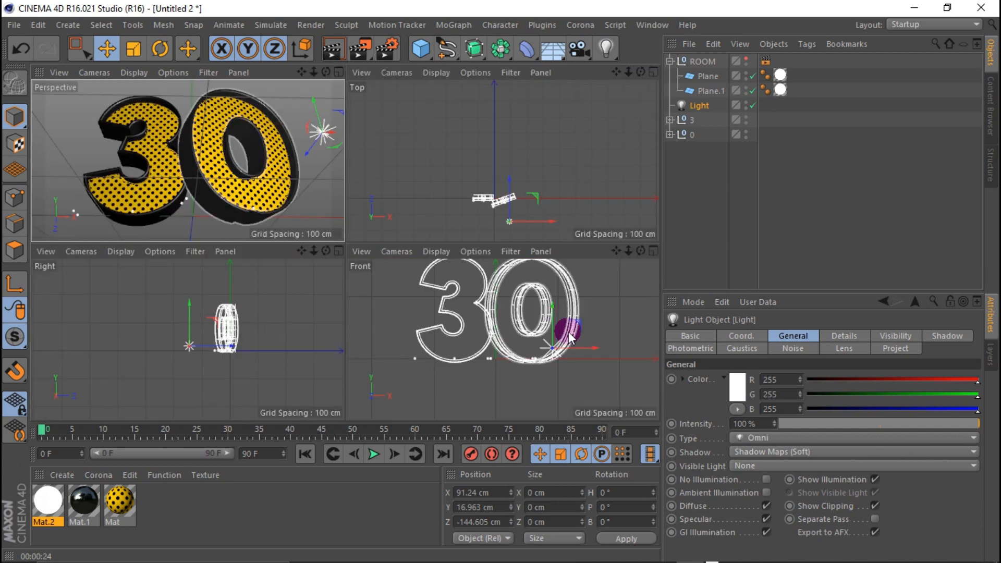
drag(588, 353, 461, 352)
click(216, 339)
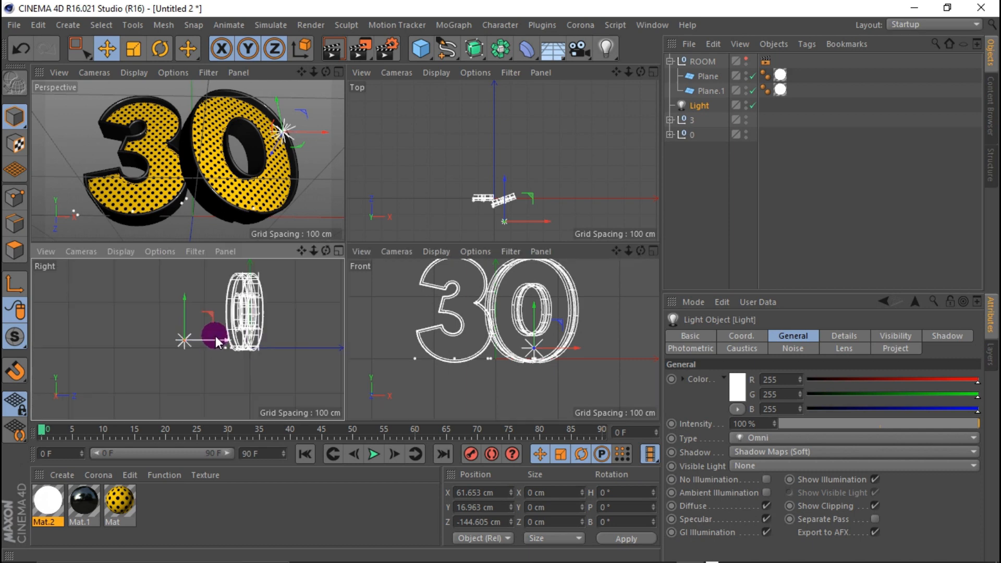
drag(215, 336, 203, 339)
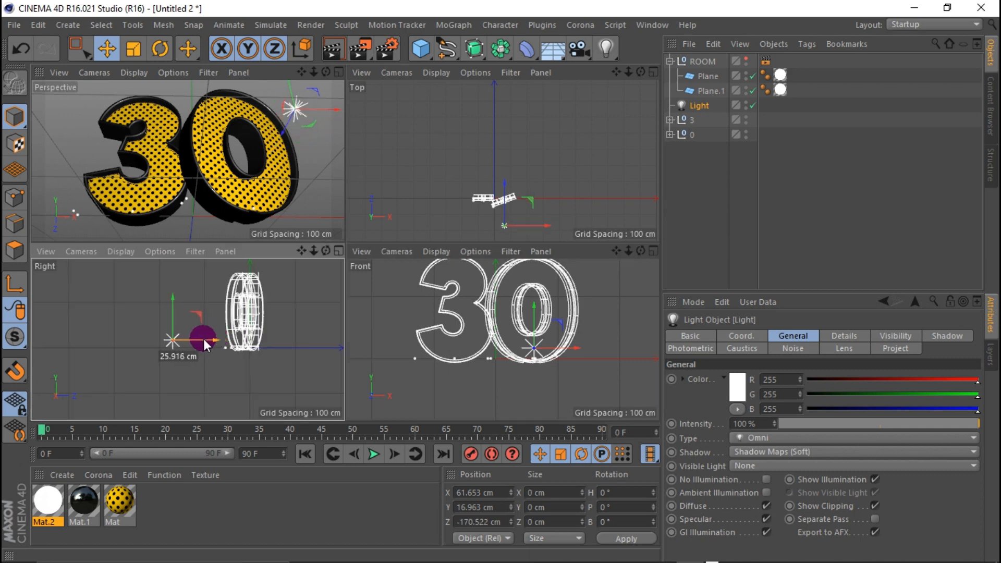
click(336, 71)
click(333, 50)
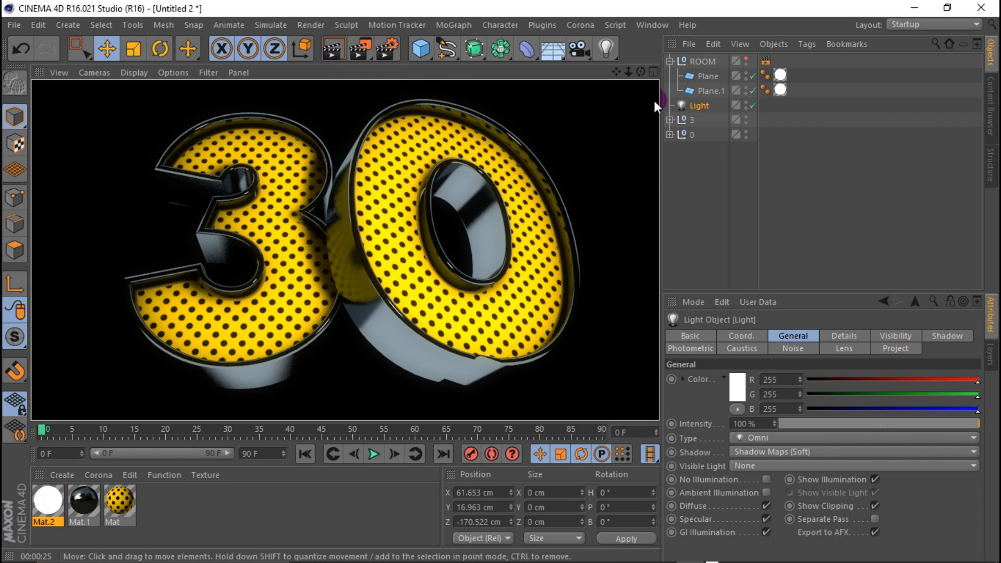
Move the light farther in front of the digits, to about Z -229.7 cm.
click(652, 73)
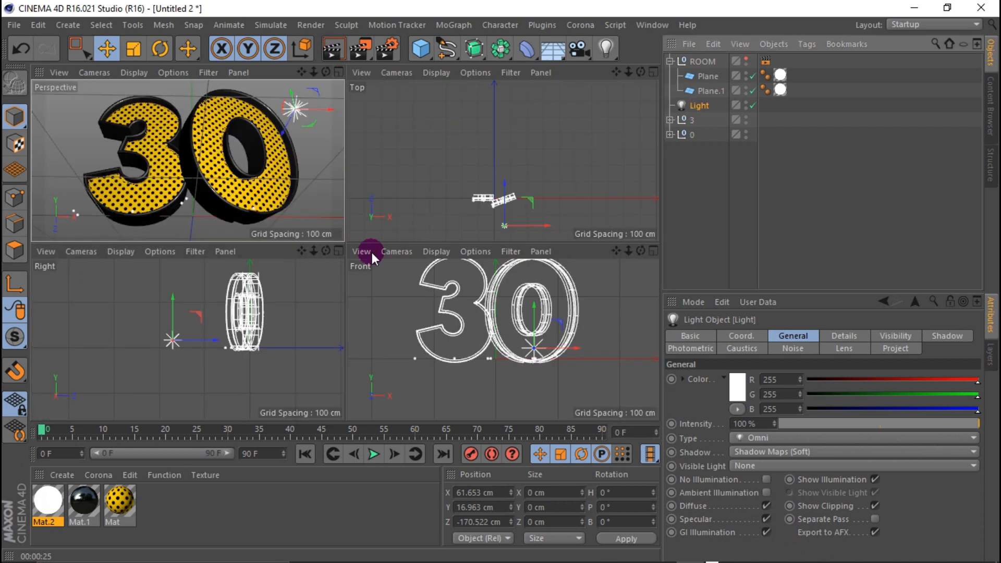
drag(210, 345, 175, 345)
click(690, 146)
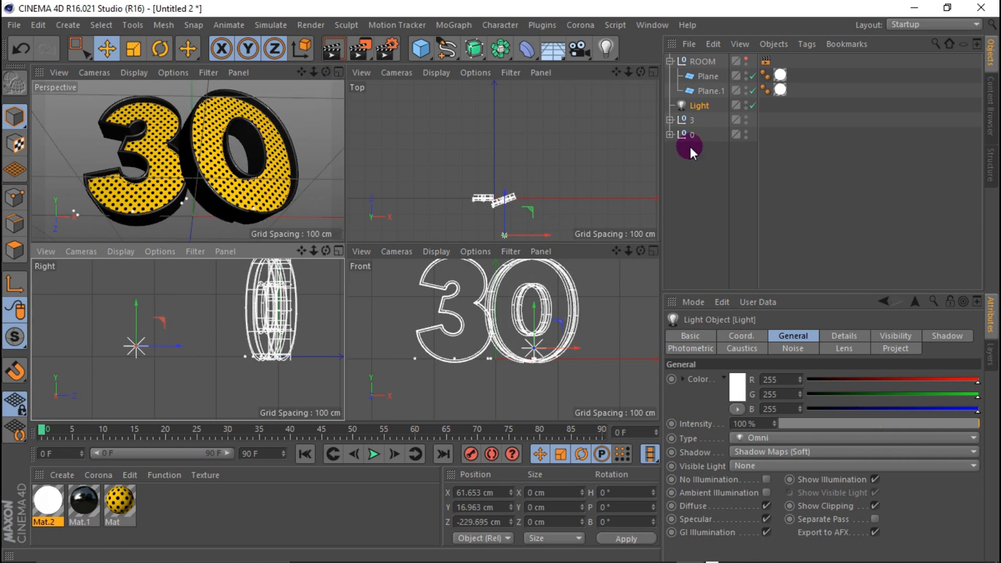
Shift the 0 group slightly away from the 3, to about X 60.9 cm and Z -12.5 cm, and render the perspective view.
click(686, 134)
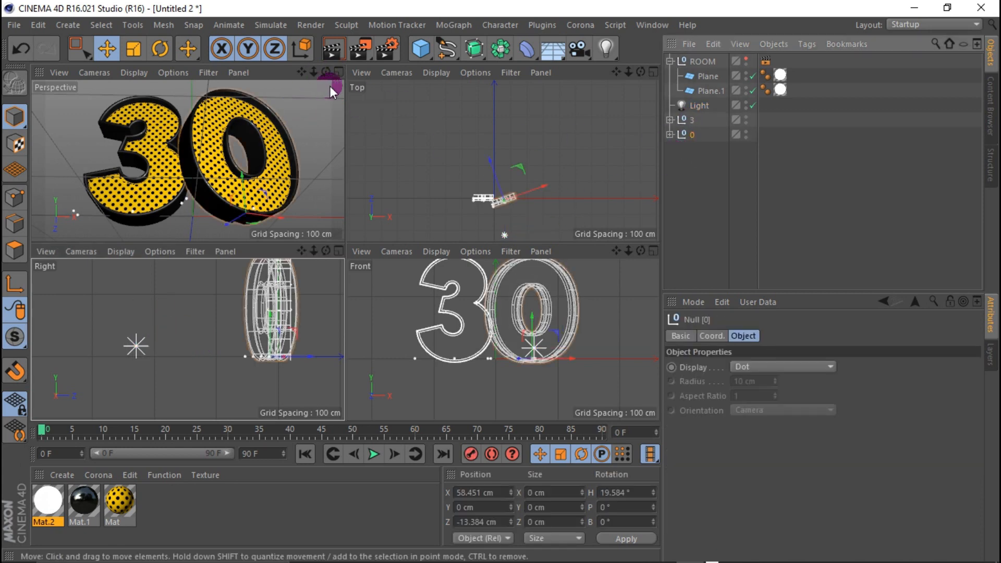
click(338, 73)
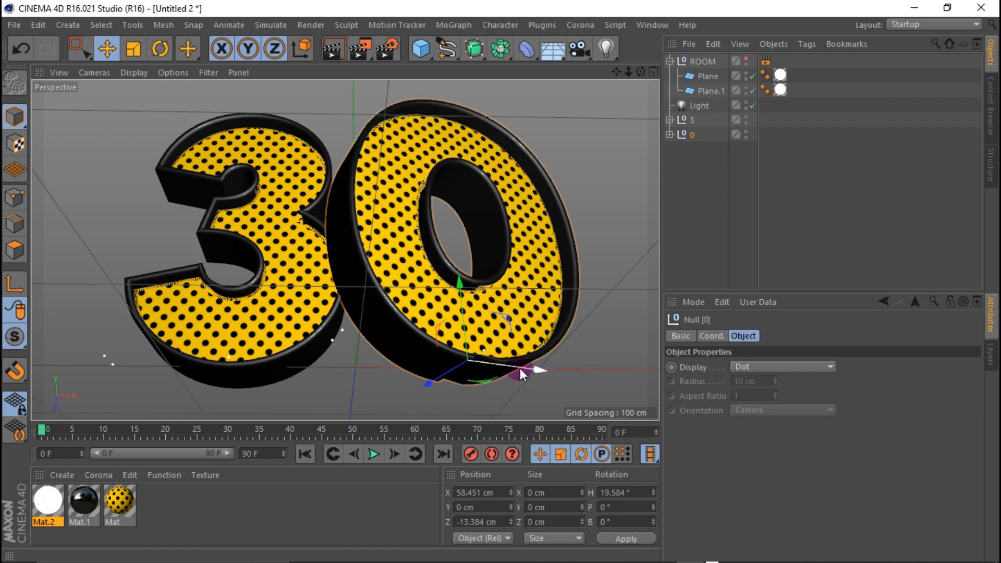
drag(520, 368, 524, 368)
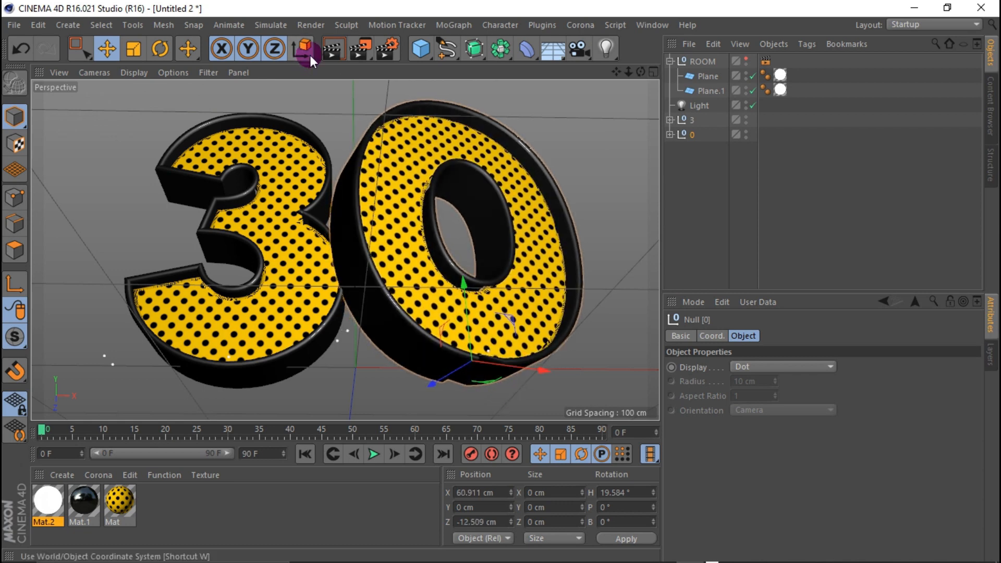
click(333, 49)
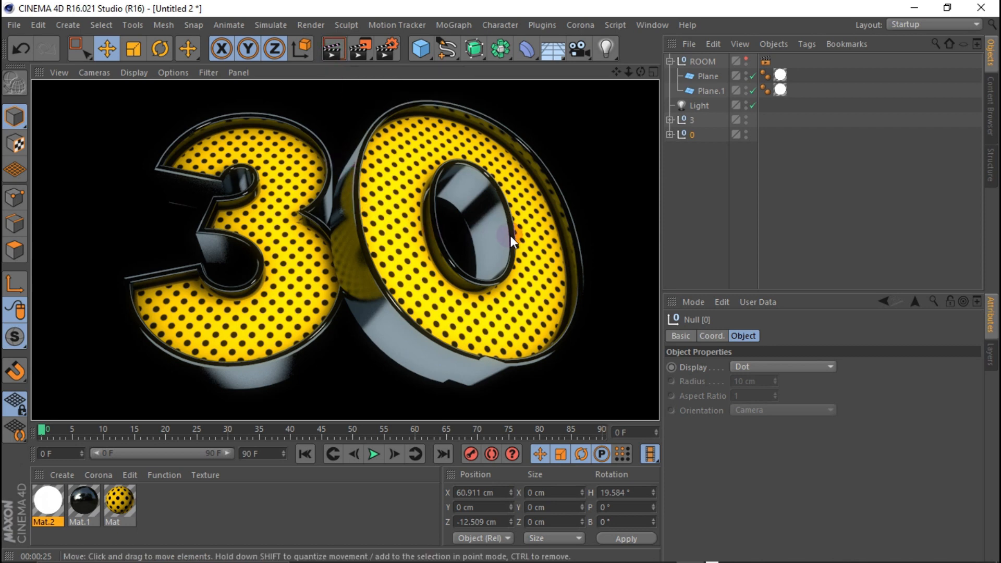
Set the Glow effect's size to 3% and intensity to 5%, and render the perspective view.
click(387, 48)
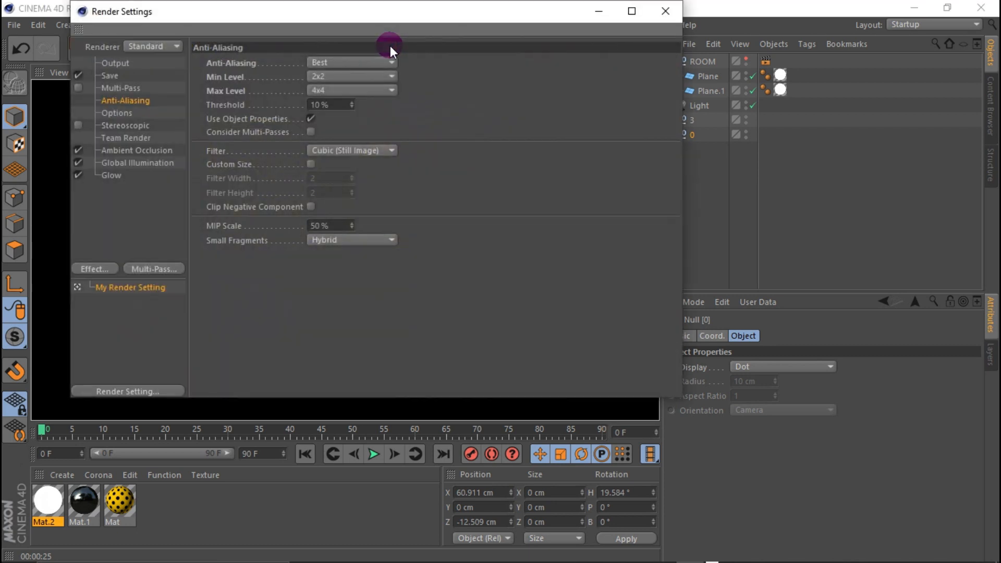
click(110, 175)
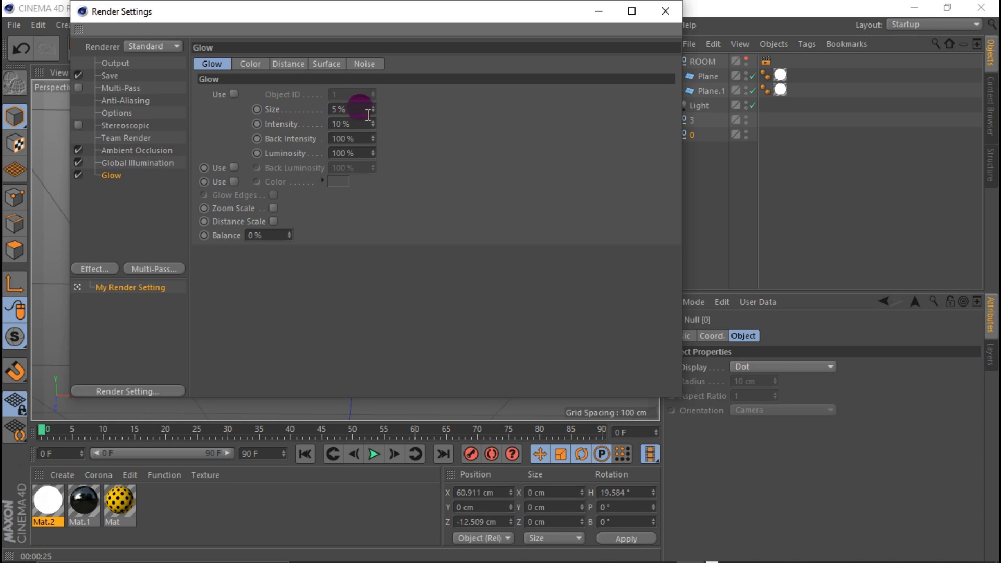
key(BackSpace)
key(BackSpace)
key(BackSpace)
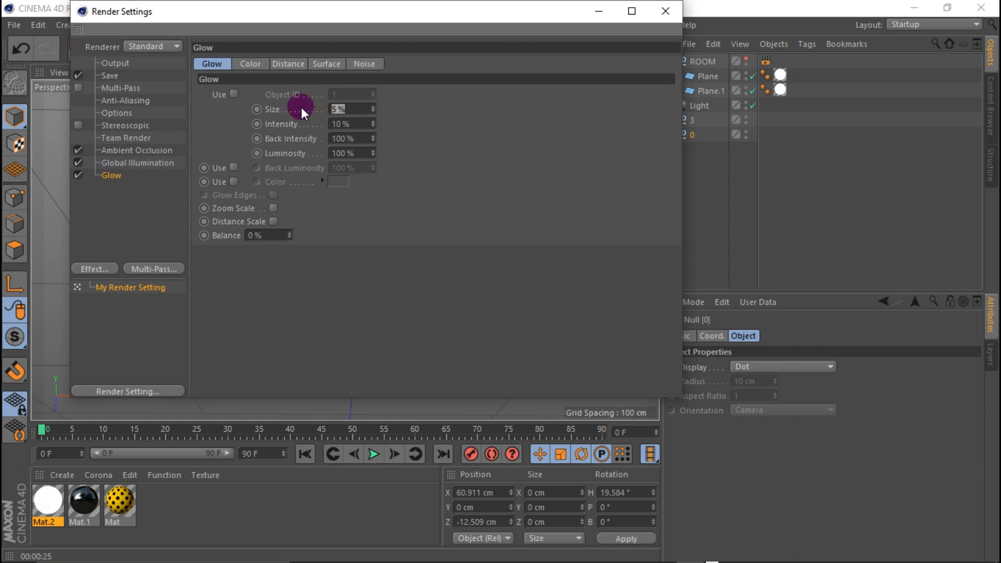
text(3)
click(359, 125)
drag(364, 125, 298, 124)
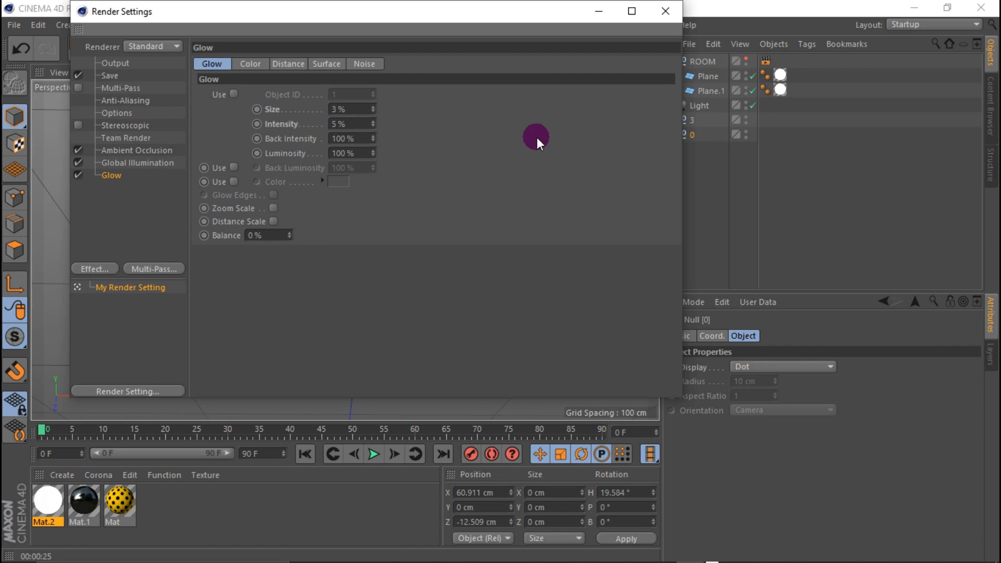
click(665, 11)
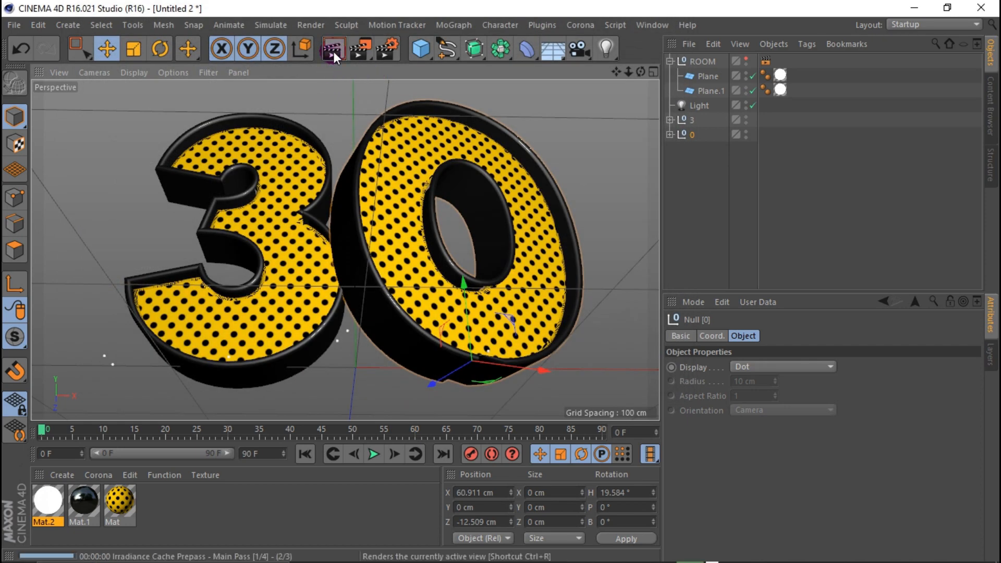
click(333, 51)
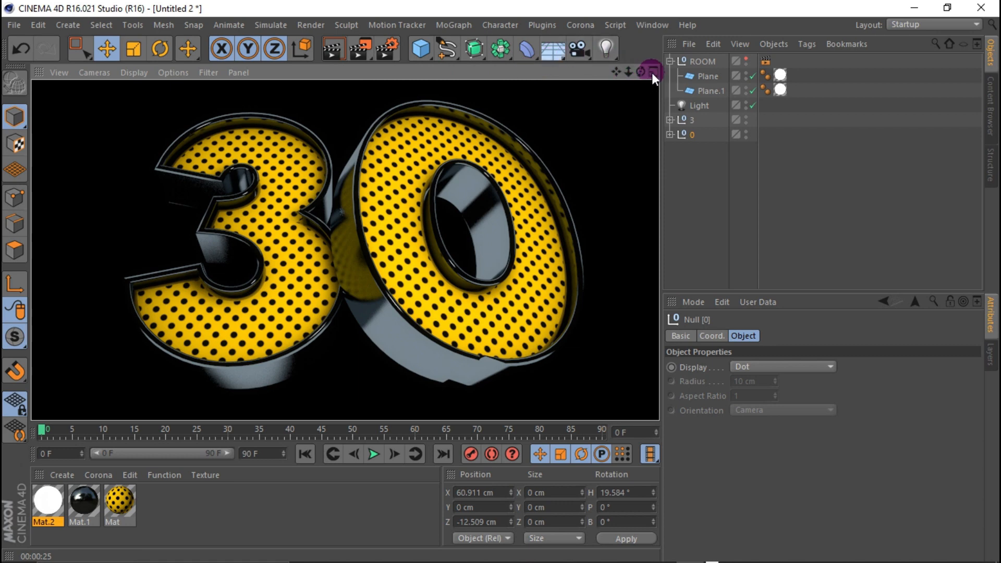
Set the Glow effect's size to 4% and render the 30 from a closer, slightly rotated perspective view.
mouse_move(641, 72)
mouse_down()
mouse_move(623, 77)
mouse_move(632, 81)
mouse_up()
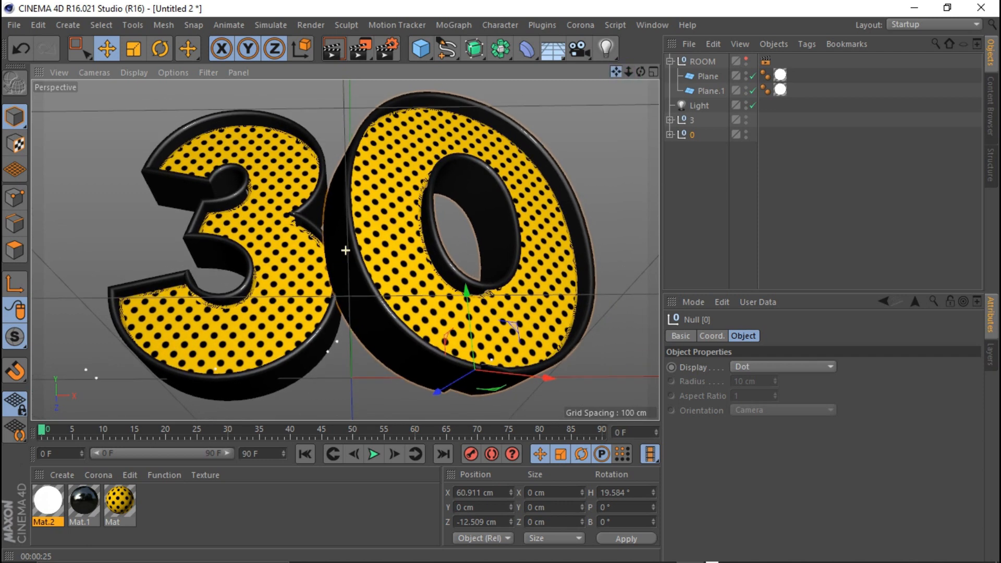
click(393, 48)
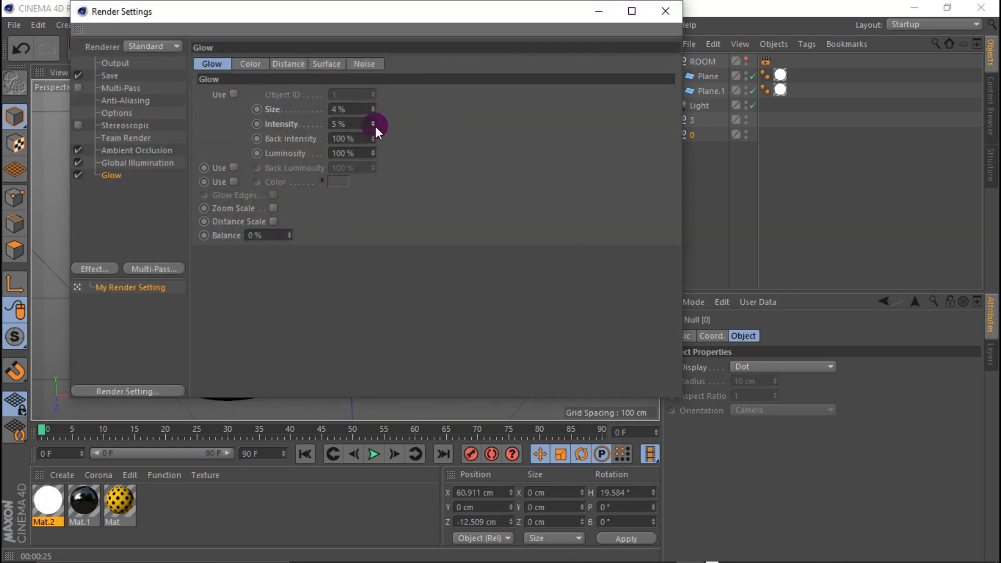
click(667, 18)
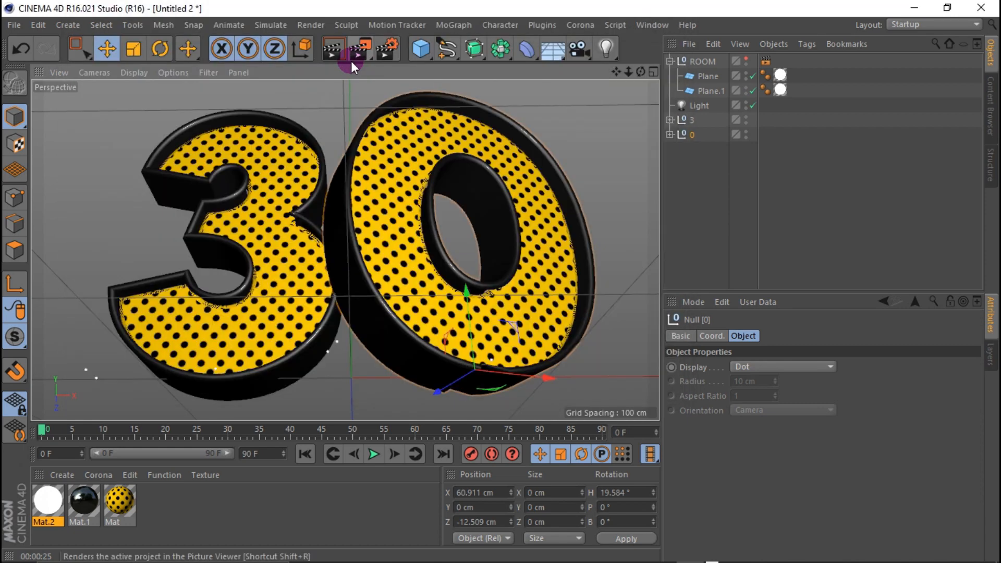
click(342, 42)
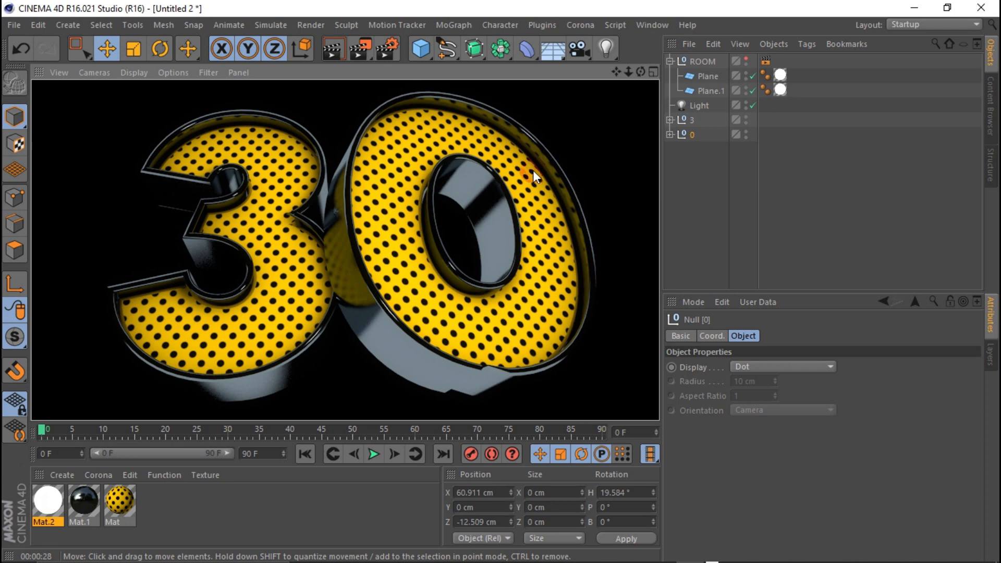
Review the save, anti-aliasing and Glow render settings, and render the 30 in the perspective view.
click(622, 72)
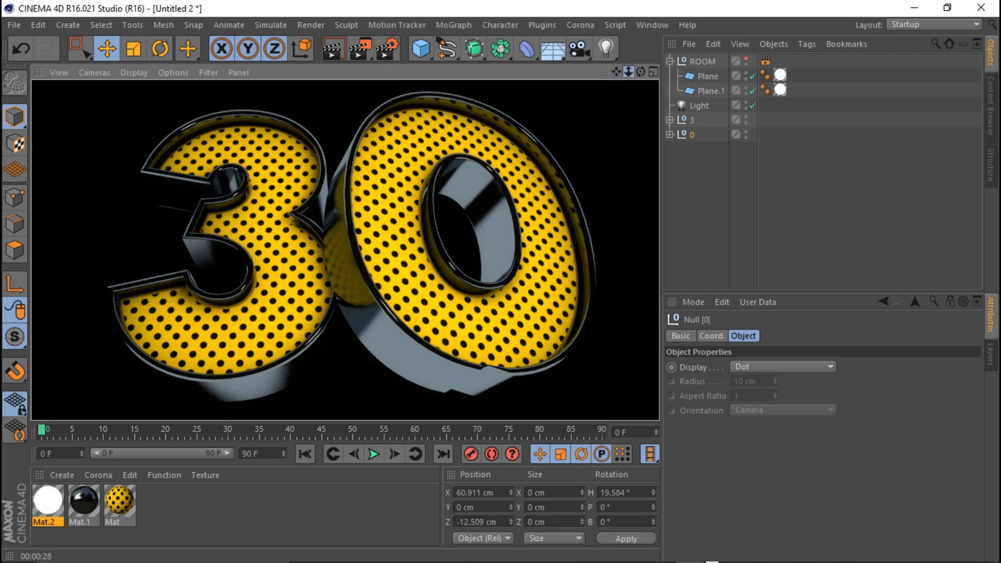
drag(628, 72, 612, 75)
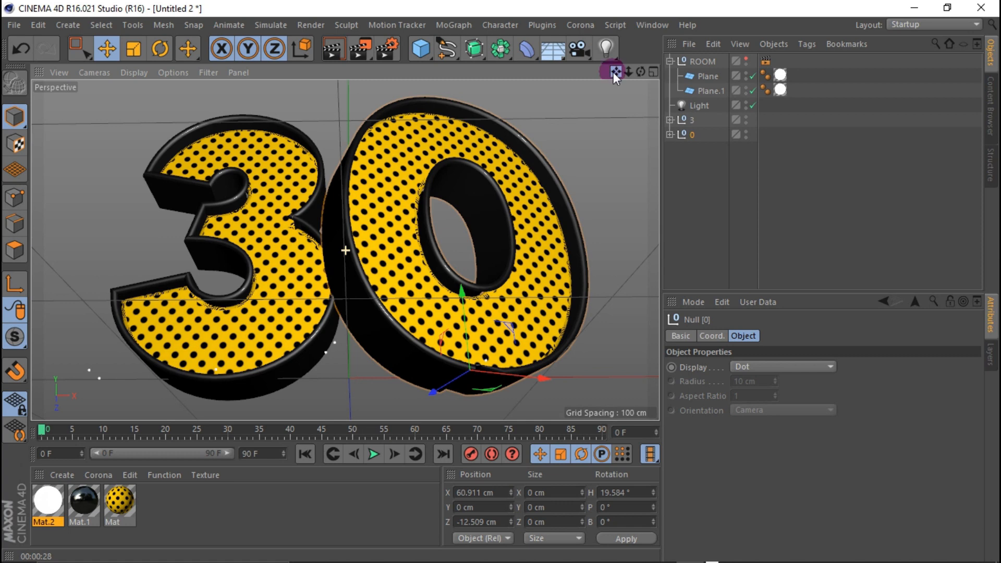
click(387, 48)
click(110, 76)
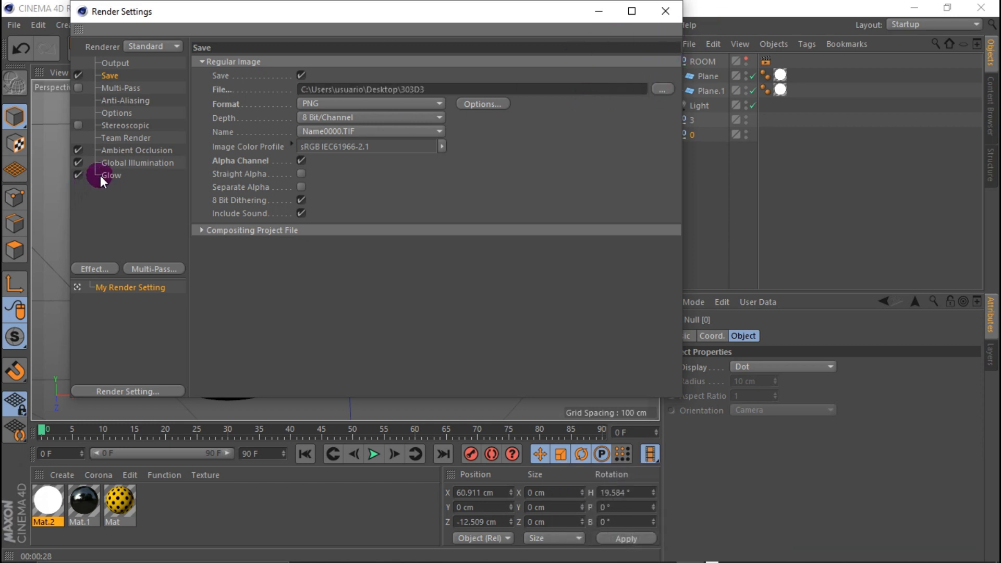
click(149, 102)
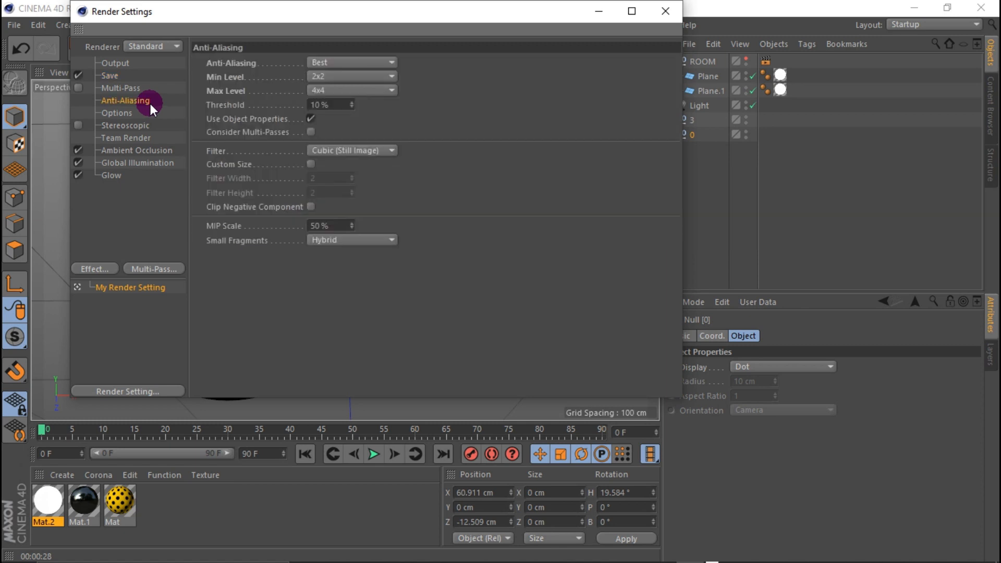
click(111, 174)
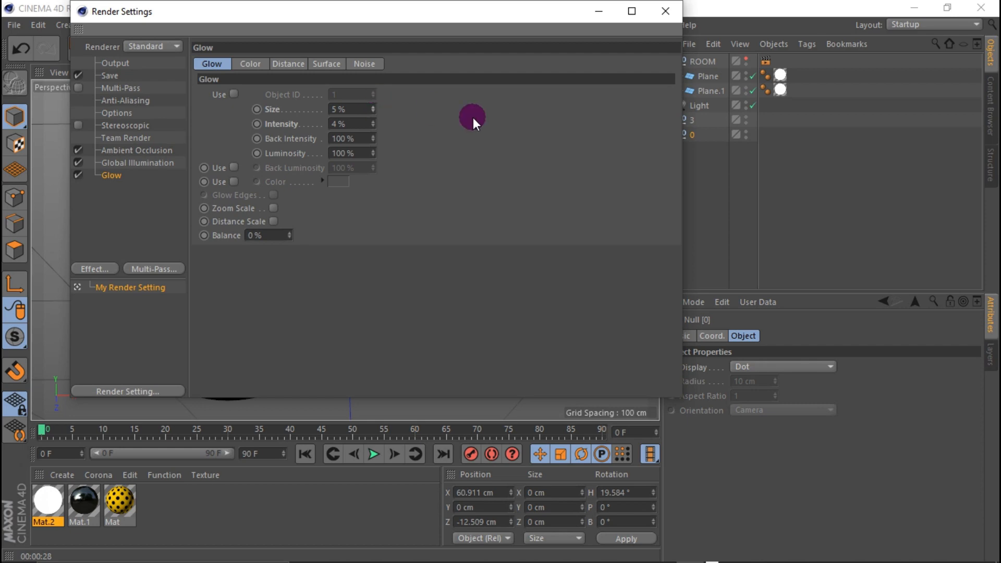
click(665, 10)
click(333, 49)
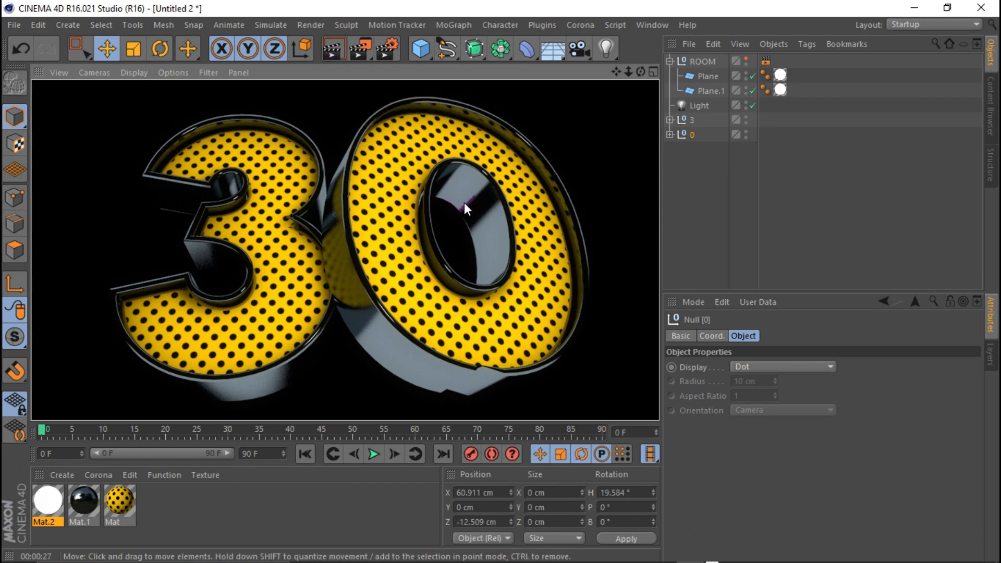
Render the final 1280x720 image of the 30 to the Picture Viewer as 303D3.png and inspect it up close.
click(357, 49)
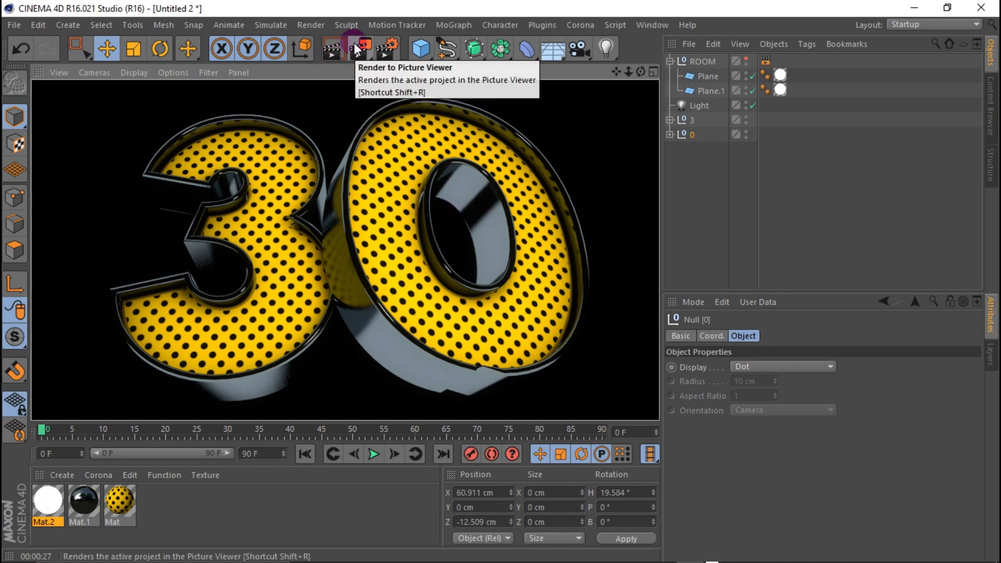
scroll(364, 183, down, 3)
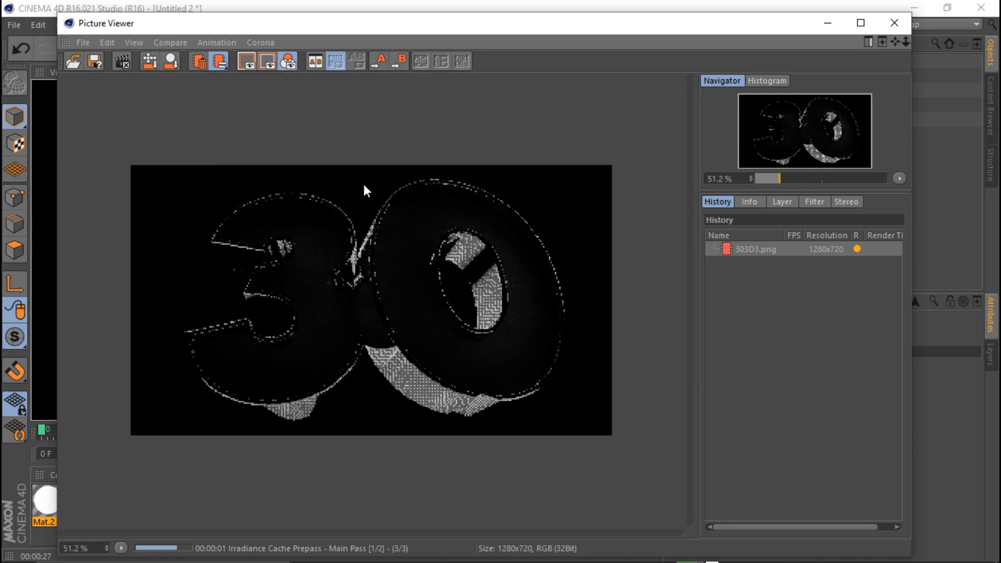
scroll(365, 202, up, 3)
scroll(360, 214, down, 2)
scroll(359, 207, up, 2)
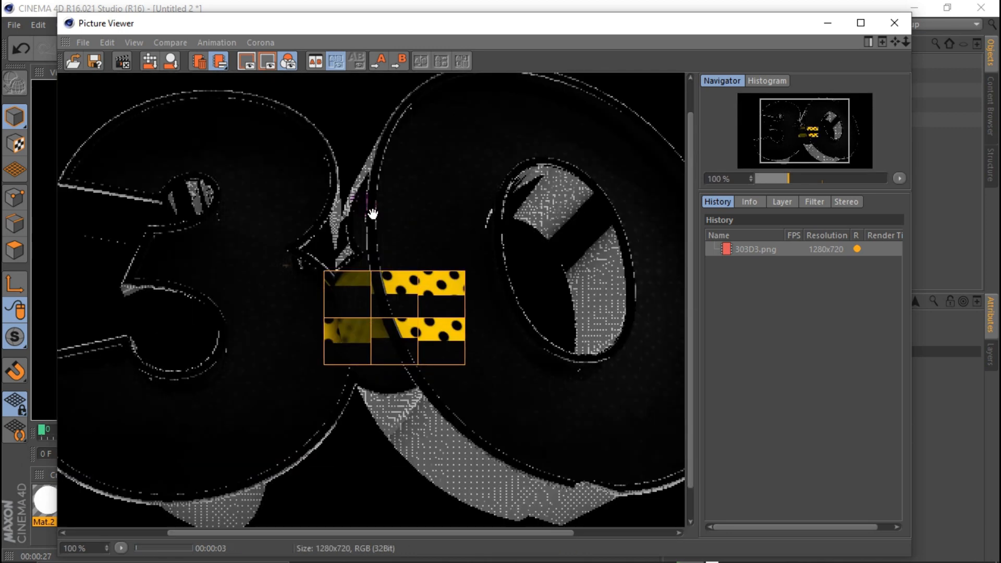
drag(701, 207, 766, 203)
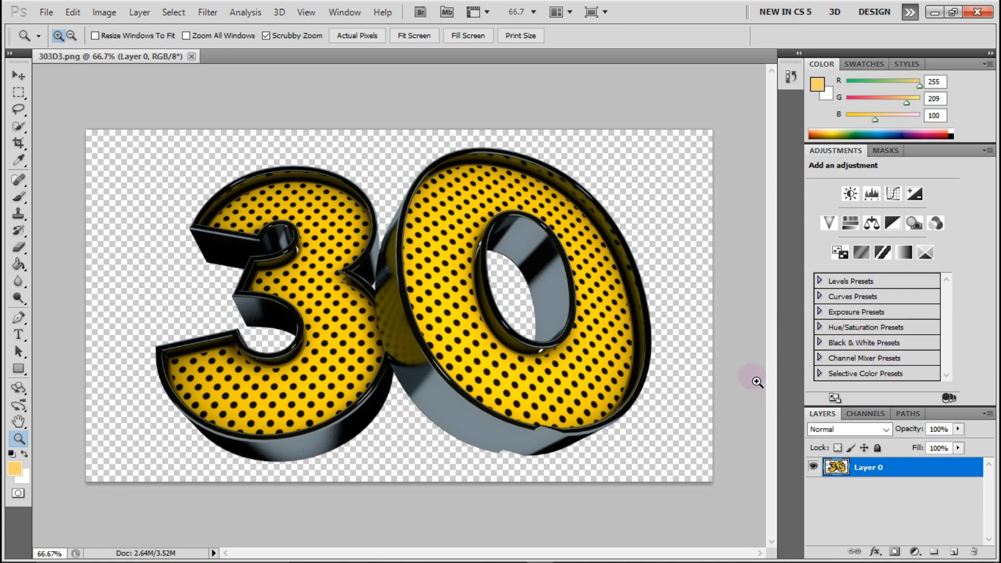
In Photoshop, add a gradient fill layer with the Black, White preset to 303D3.png and place it beneath the 30 layer.
click(915, 551)
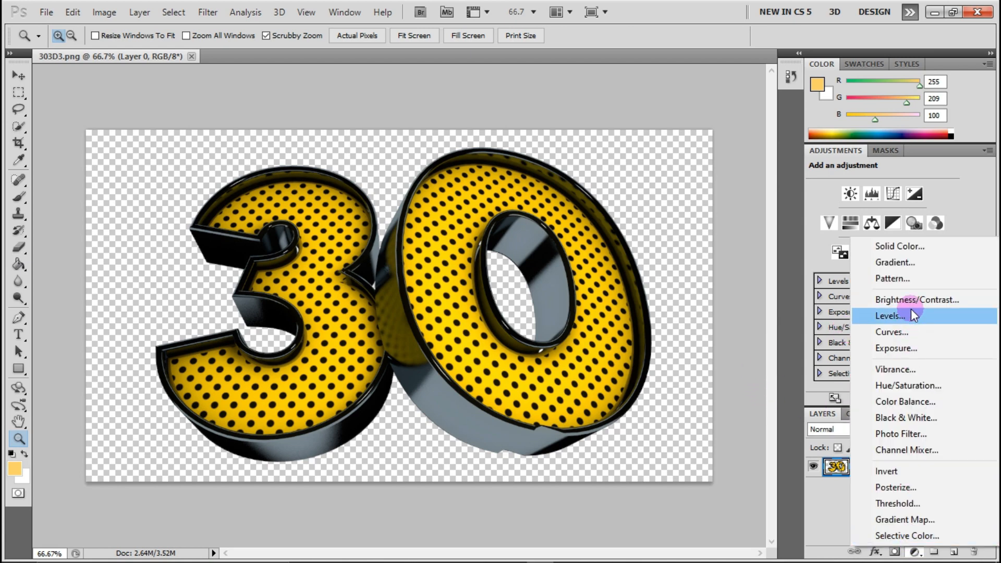
click(917, 265)
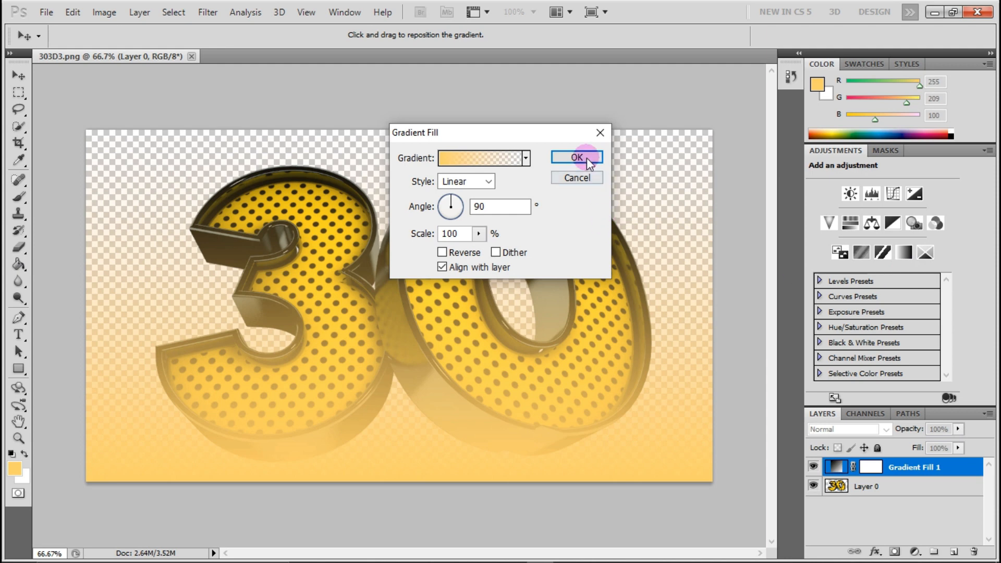
click(526, 158)
click(458, 188)
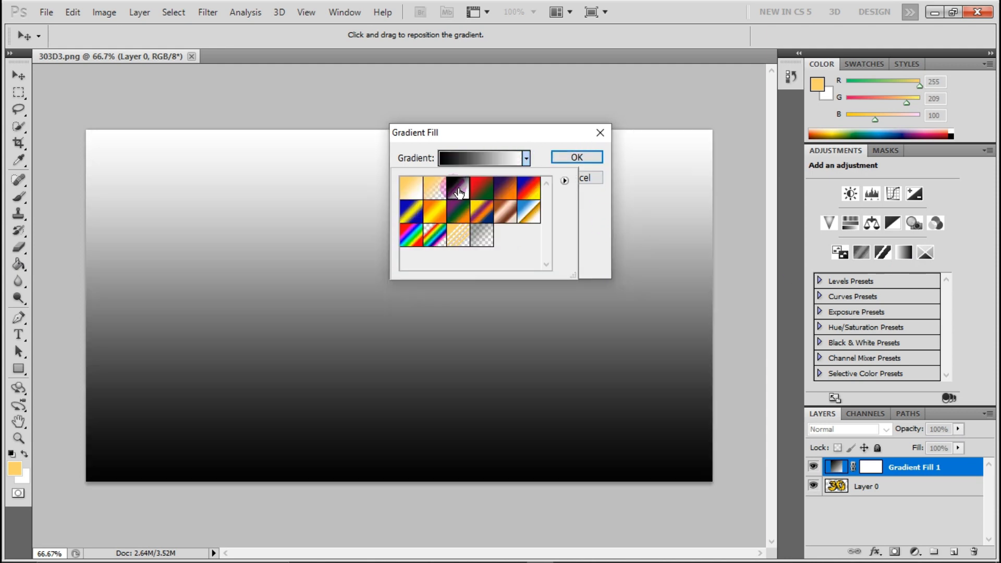
click(550, 161)
drag(837, 486, 845, 464)
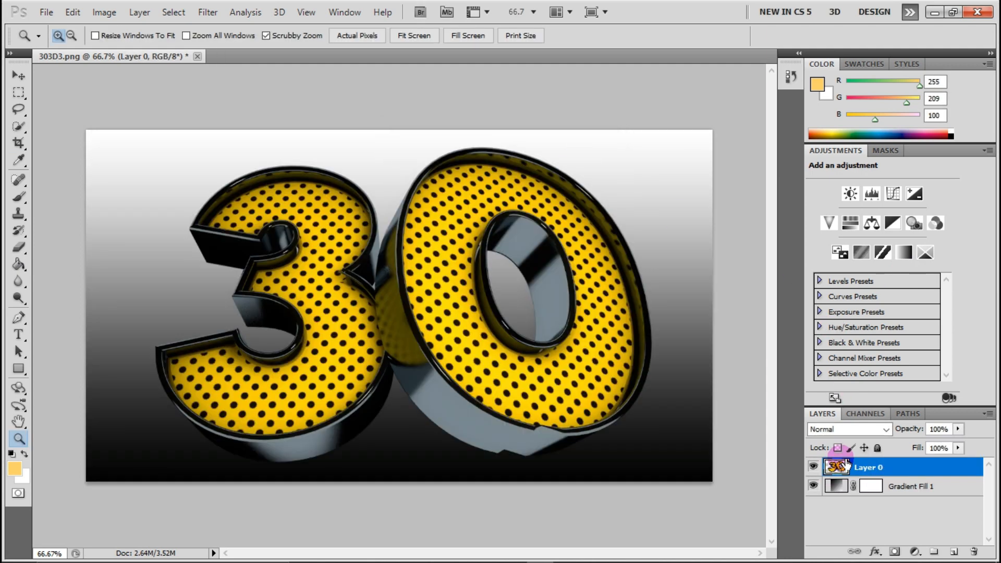
Change the background gradient fill's style to Radial and reverse its colours.
double_click(836, 486)
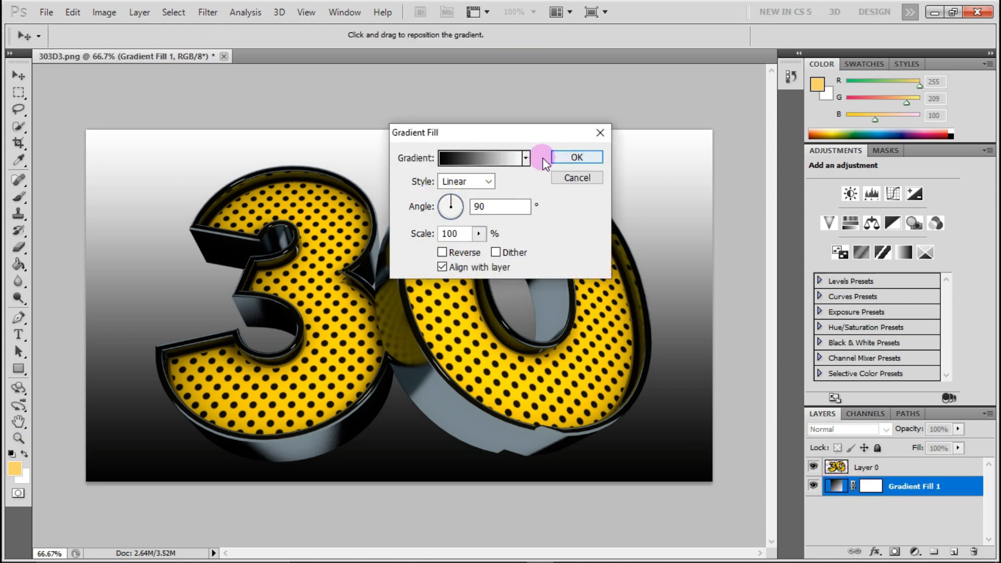
click(483, 181)
click(459, 203)
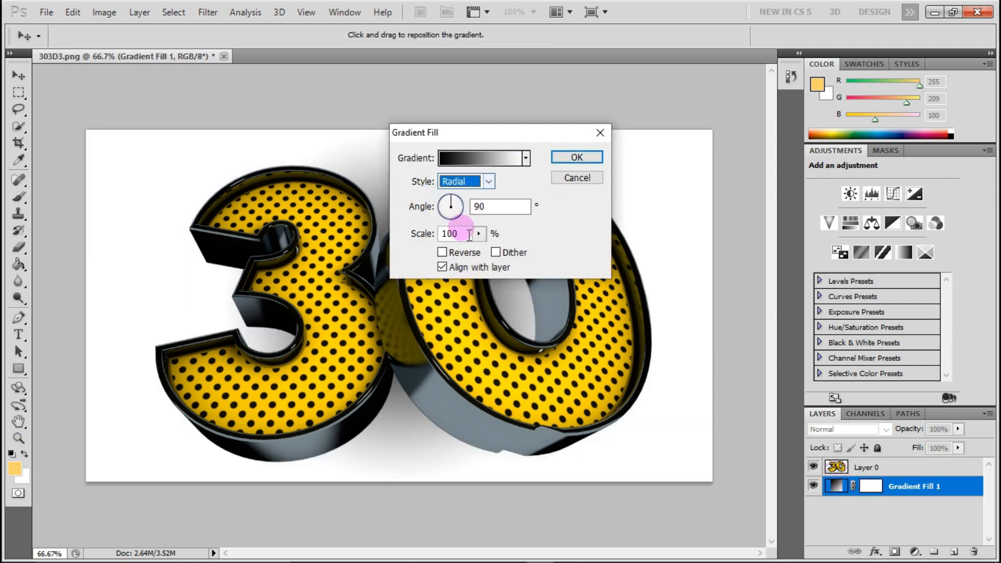
click(447, 252)
drag(501, 133, 729, 122)
Recolour the gradient's black stop to dark magenta #70003a.
click(731, 145)
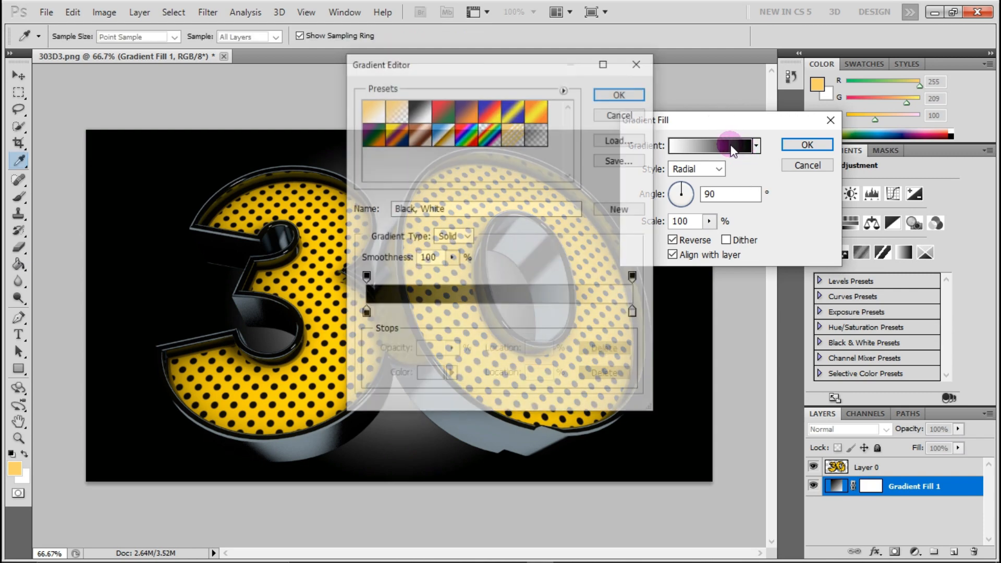
drag(533, 67, 725, 65)
click(559, 313)
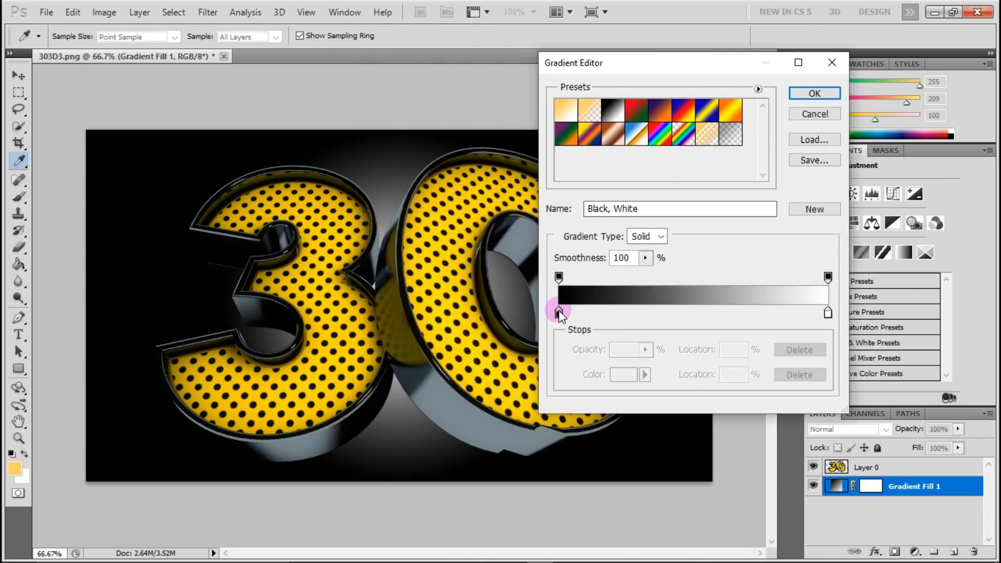
click(559, 313)
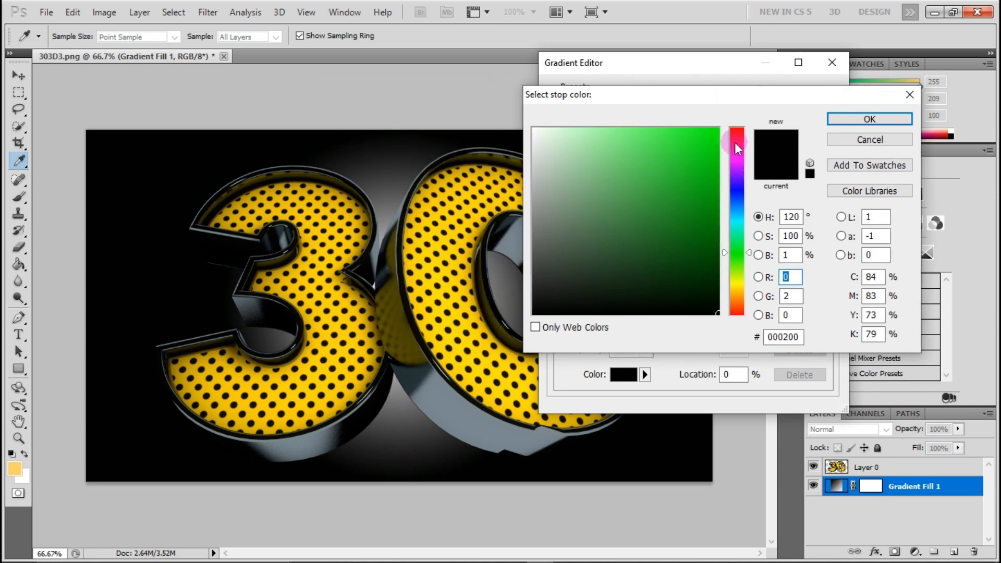
click(735, 142)
click(736, 139)
click(718, 129)
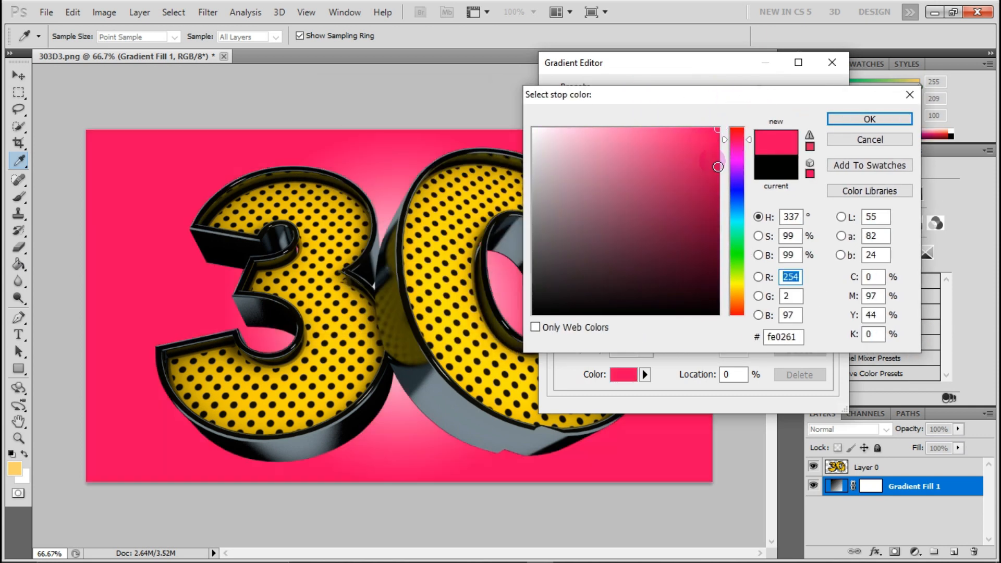
click(718, 169)
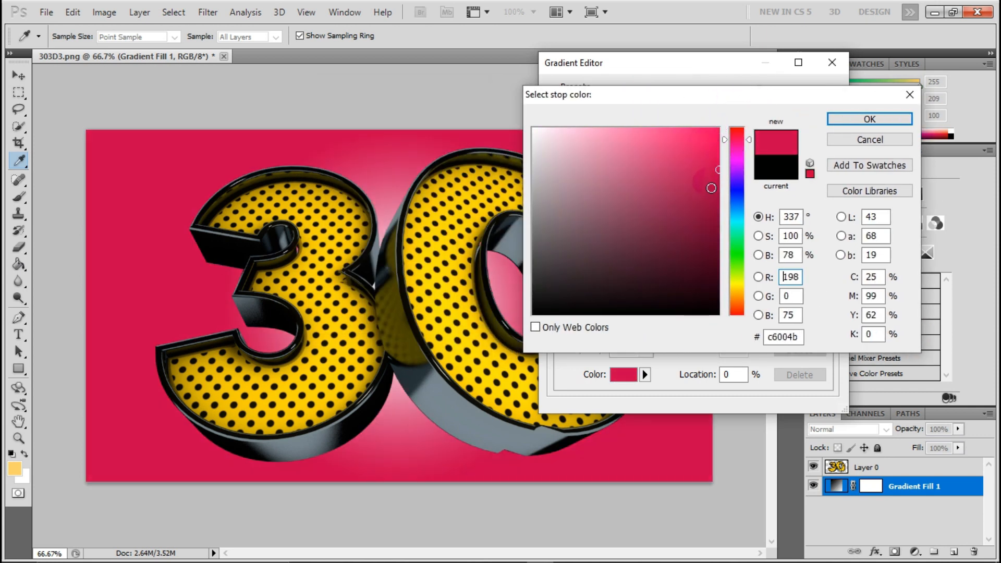
drag(713, 188, 721, 184)
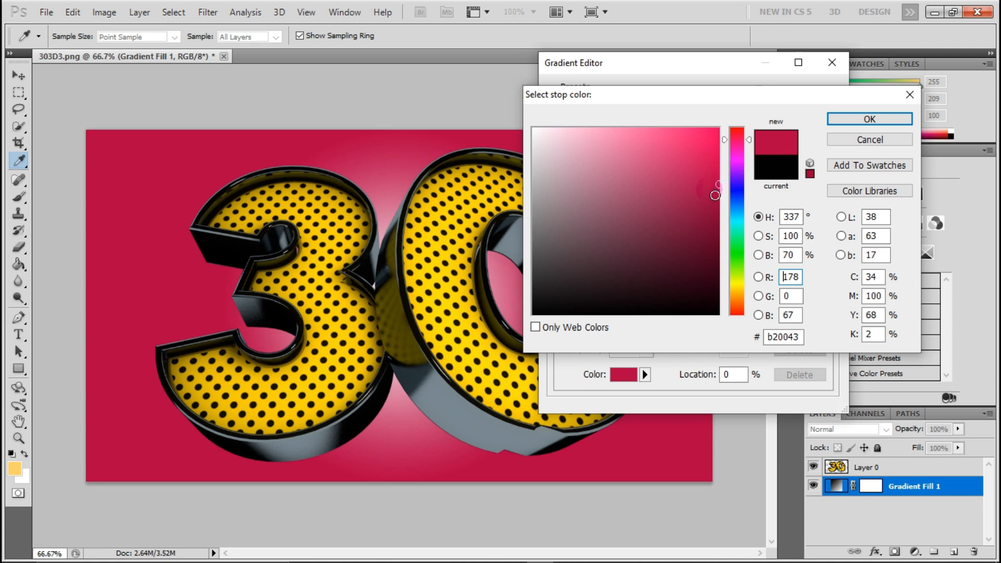
click(719, 218)
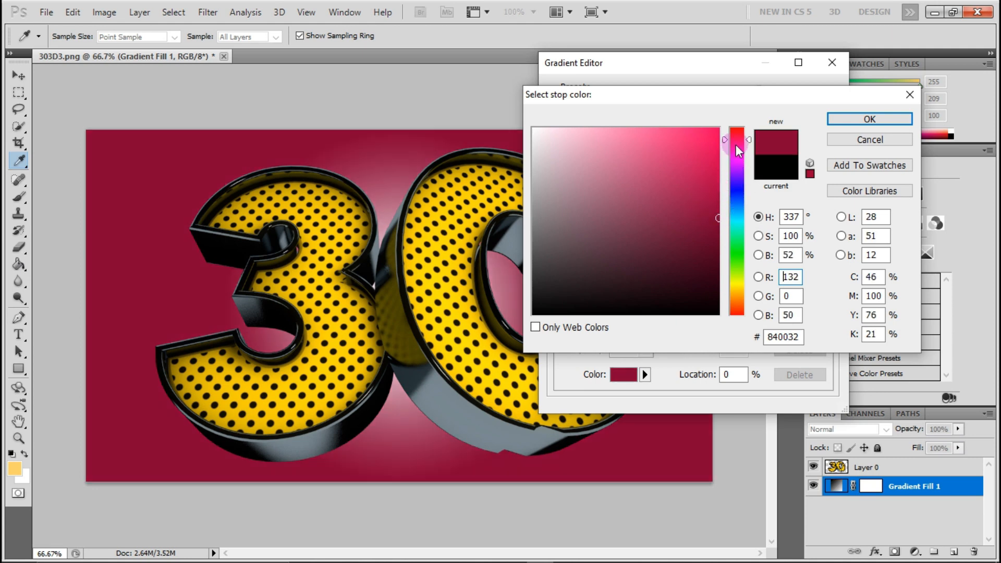
click(736, 144)
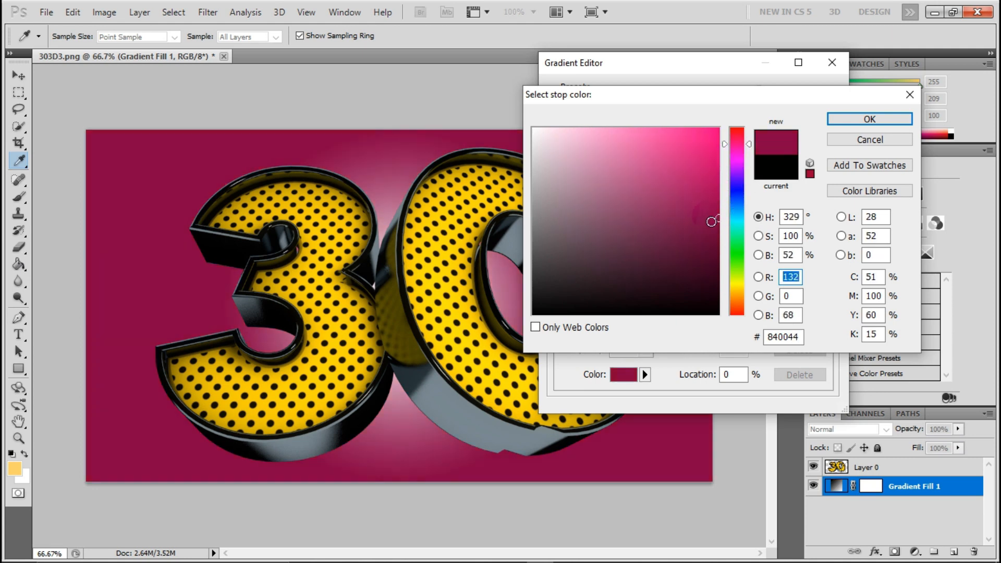
click(719, 232)
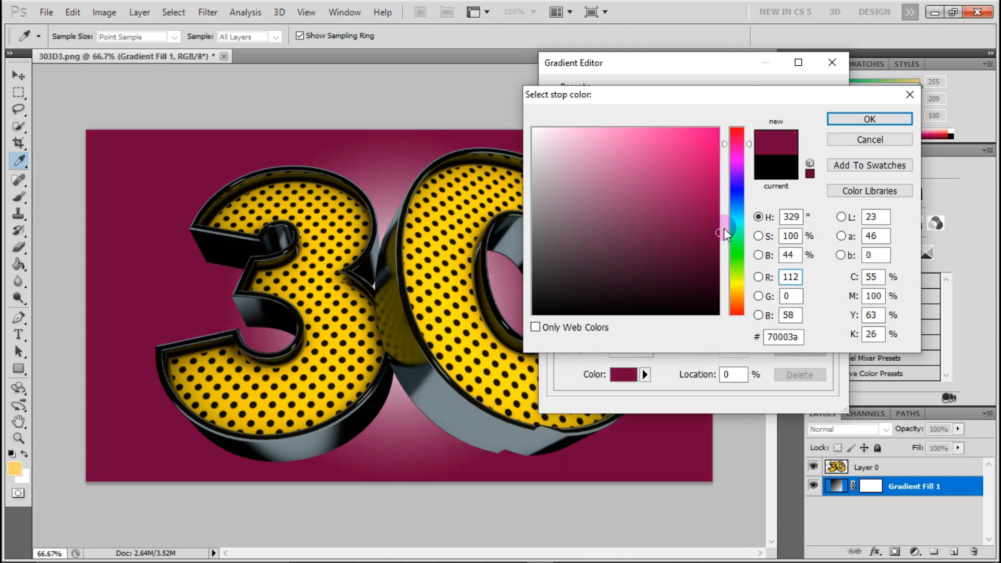
click(850, 119)
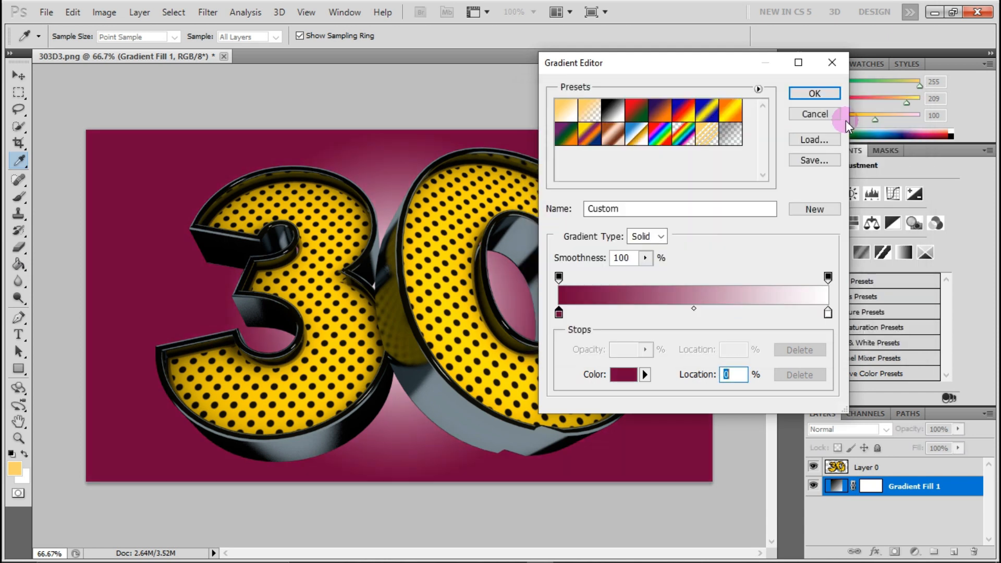
Recolour the gradient's white stop to a light pink with hue 335 and apply the edited gradient.
click(828, 312)
double_click(828, 313)
click(737, 142)
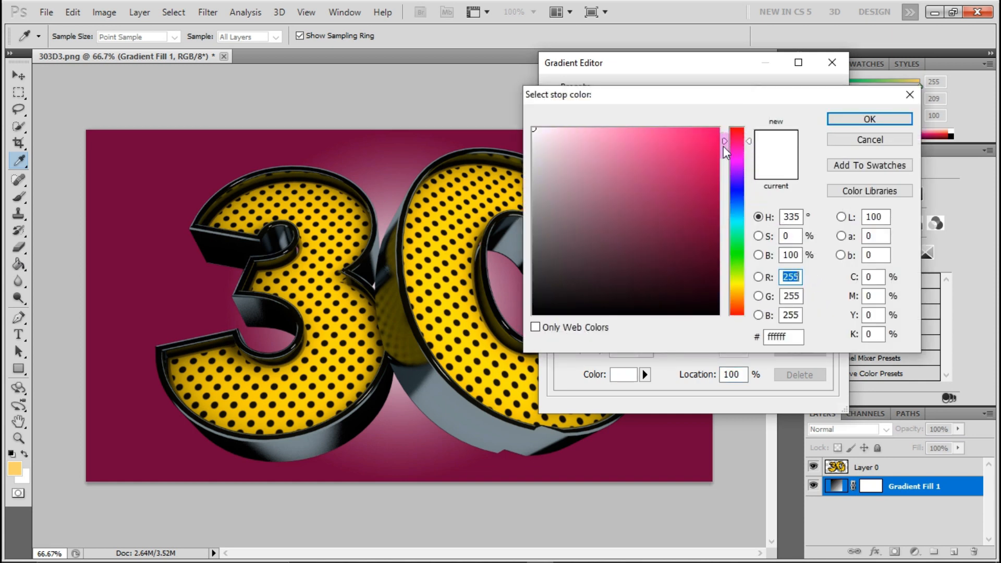
click(660, 139)
drag(660, 140, 652, 134)
click(869, 120)
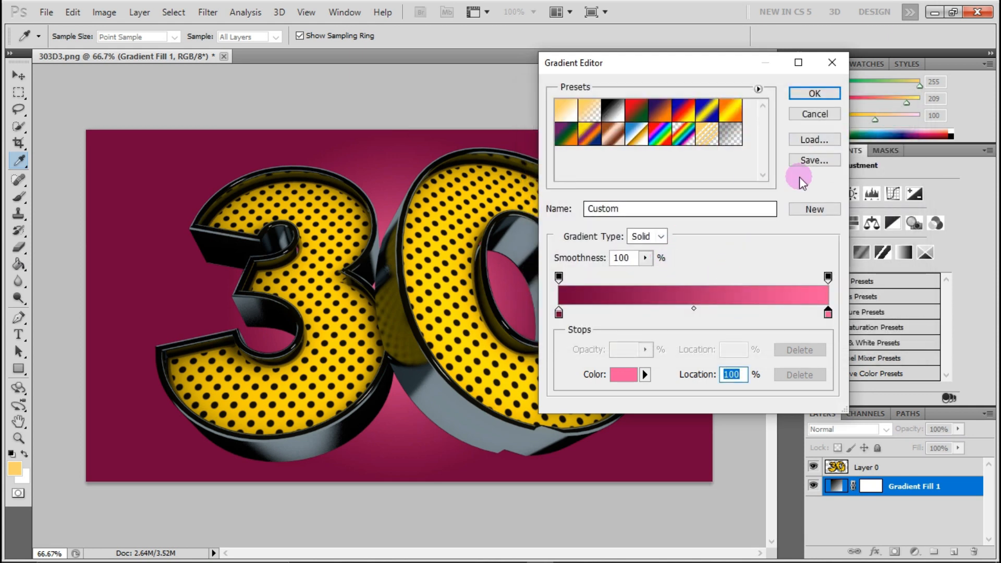
click(810, 95)
Enlarge the radial gradient fill's scale to 146% and set its angle to 27.9°.
click(709, 221)
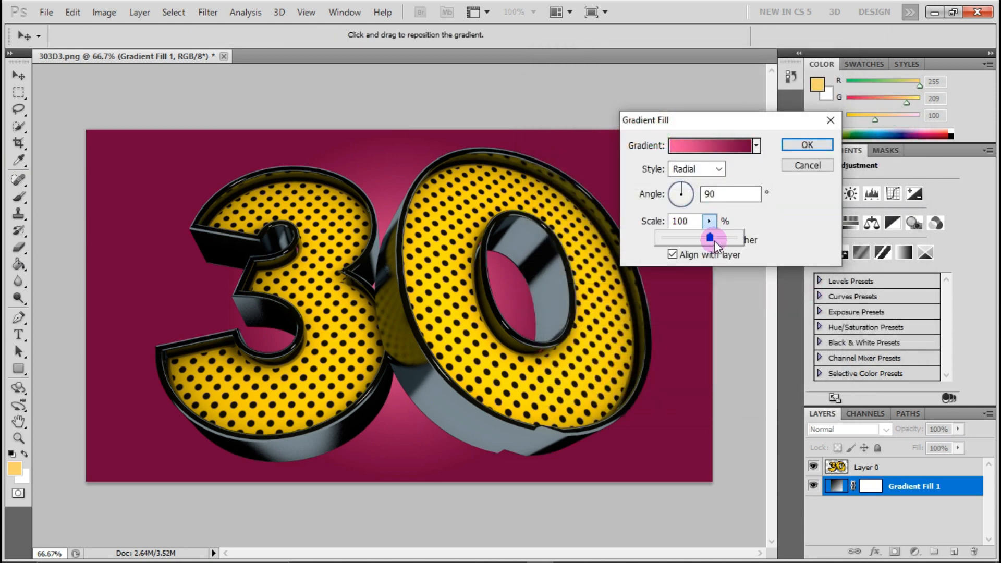
drag(728, 238, 773, 224)
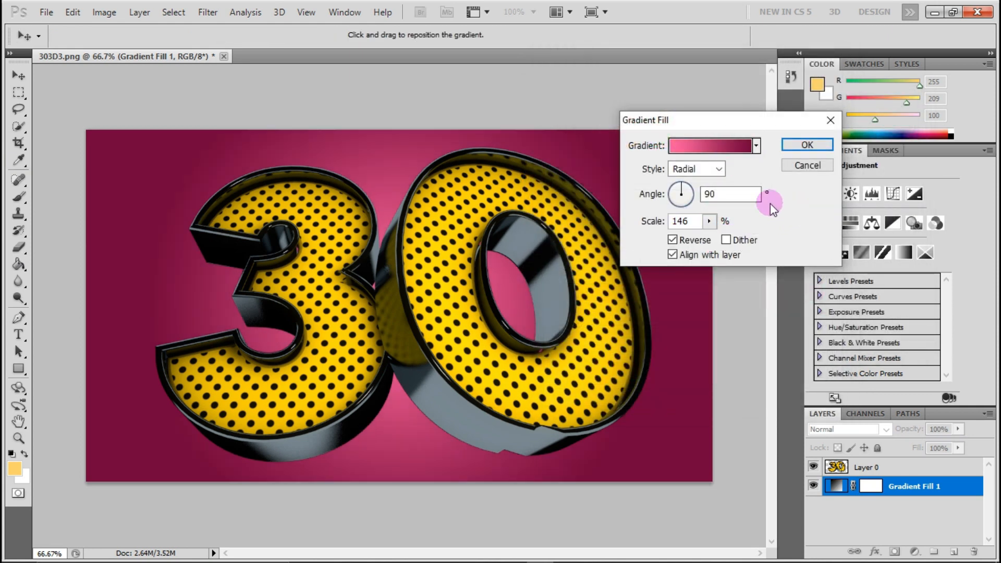
click(688, 188)
drag(691, 189, 695, 189)
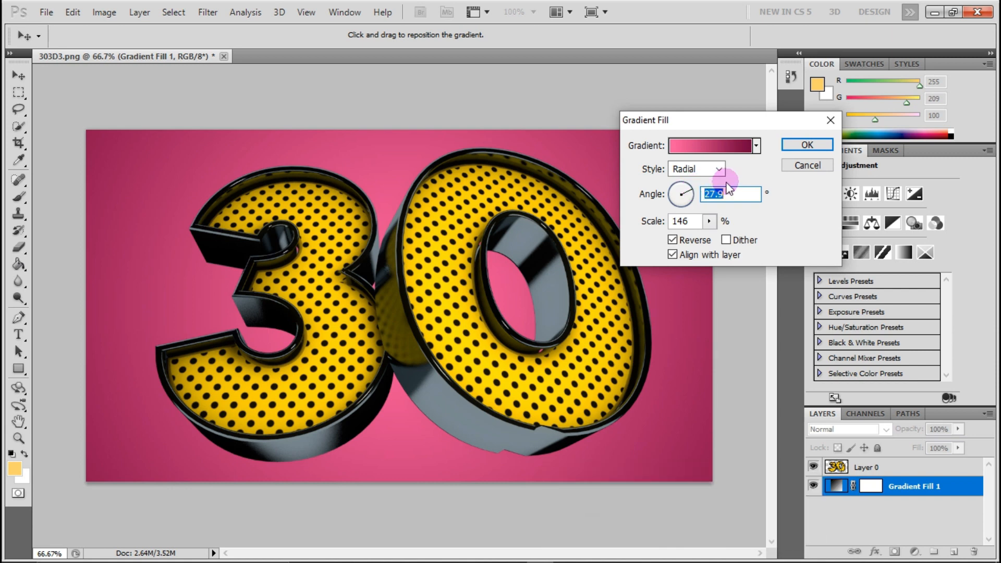
Recolour the radial gradient's light pink stop to mint green #36ffa7.
click(721, 146)
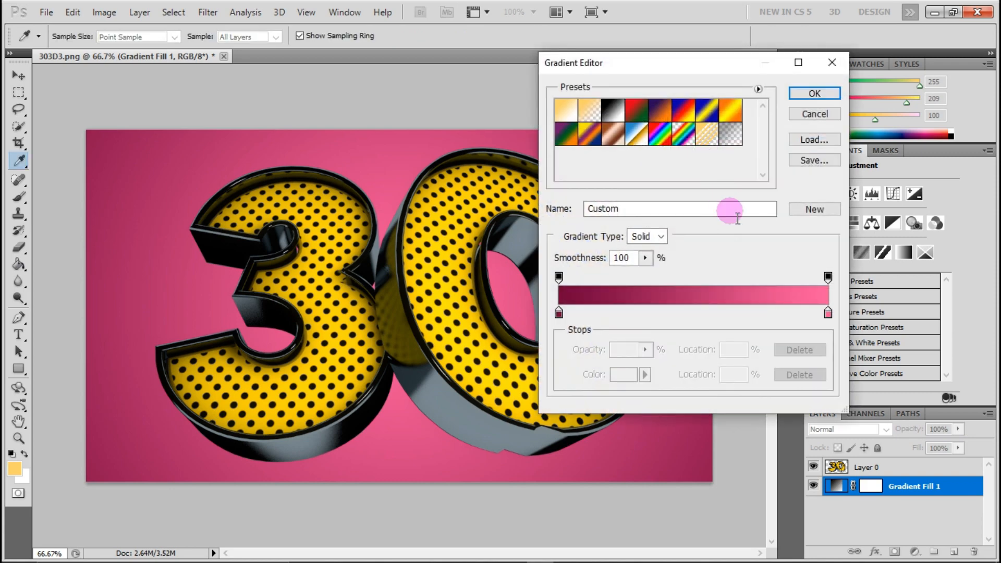
double_click(827, 313)
drag(719, 162, 735, 120)
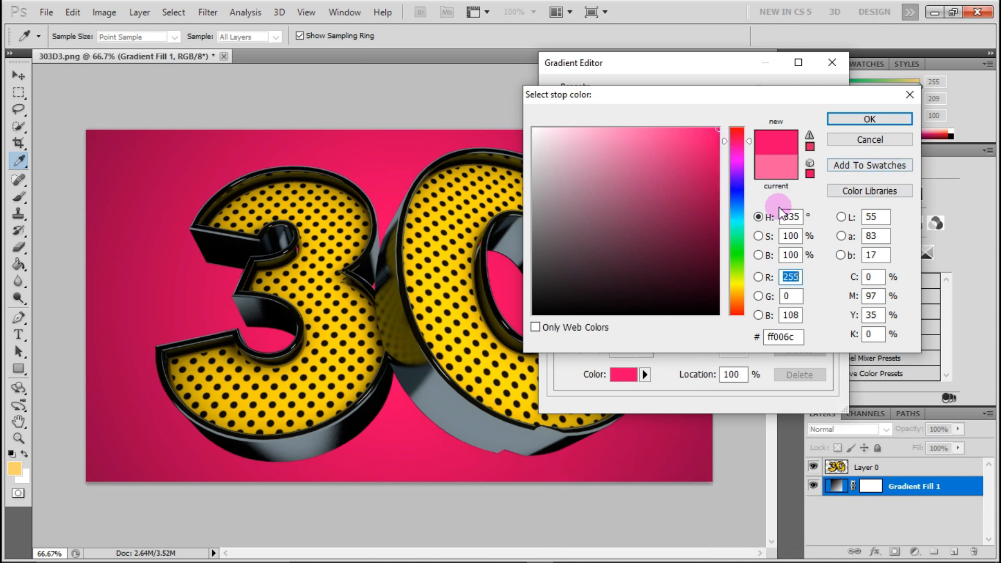
click(736, 234)
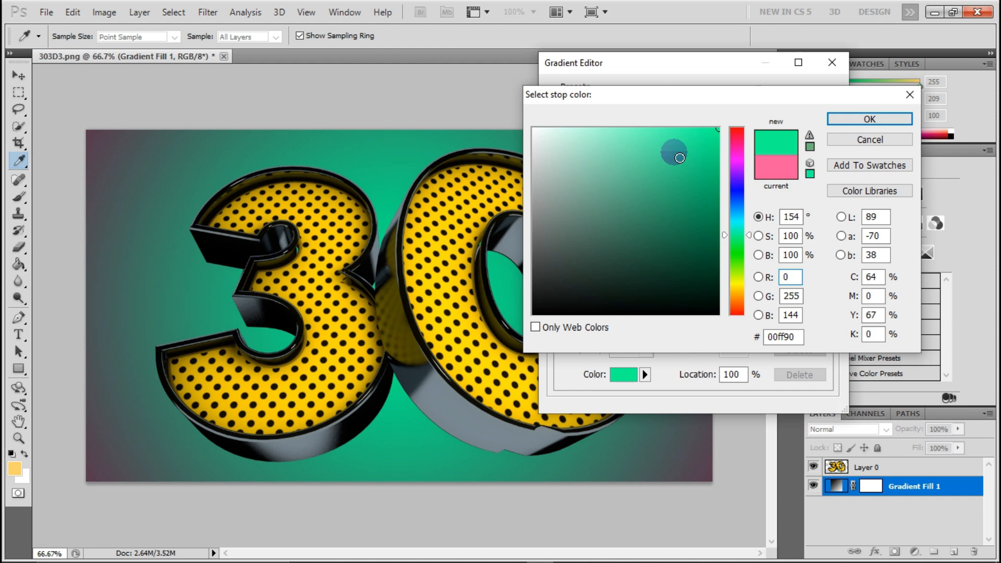
drag(679, 157, 680, 126)
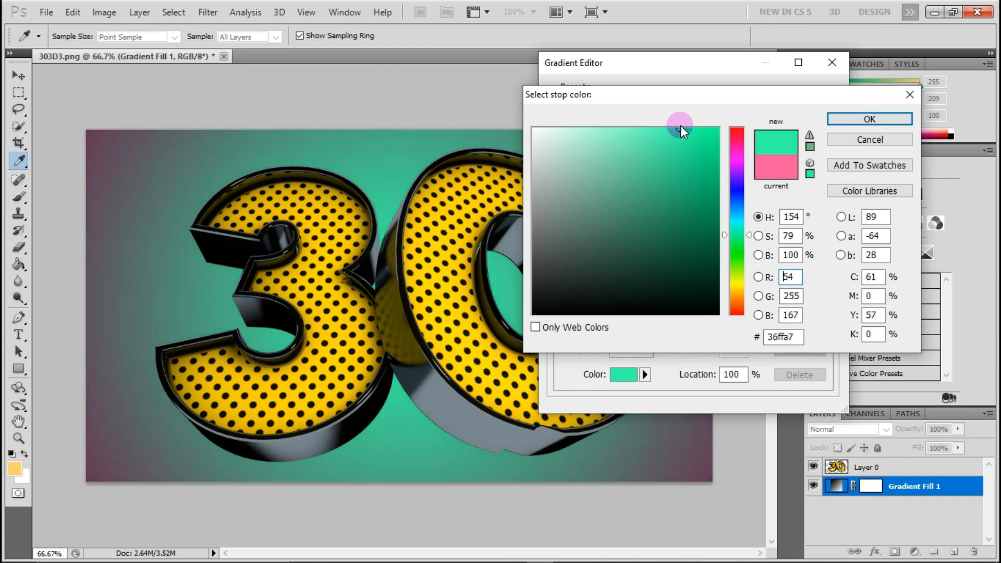
click(845, 119)
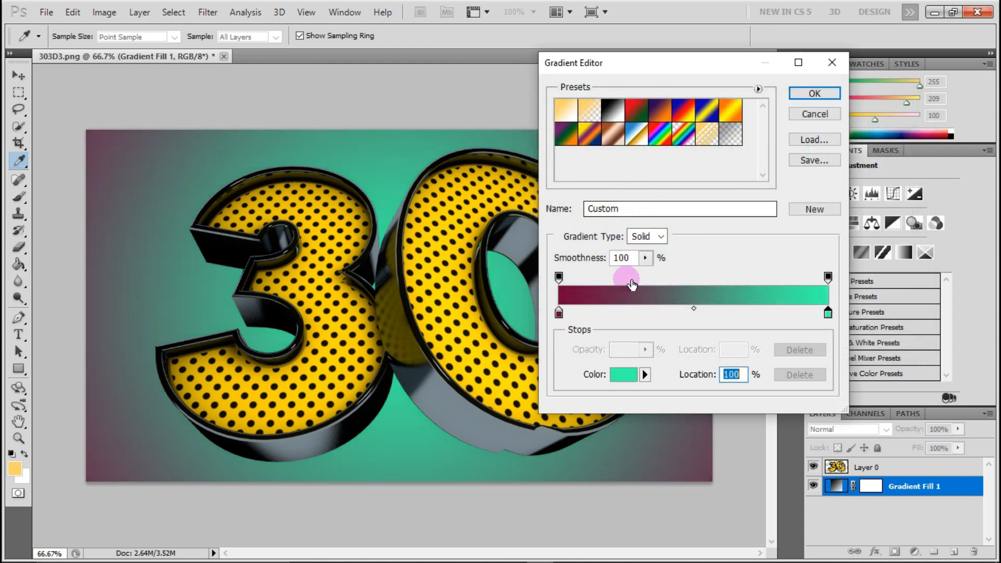
Recolour the gradient's dark magenta stop to a dark teal with hue 167 and apply the gradient fill.
double_click(559, 313)
mouse_move(729, 218)
mouse_down()
mouse_move(730, 244)
mouse_move(729, 229)
mouse_up()
click(713, 262)
drag(712, 261, 722, 217)
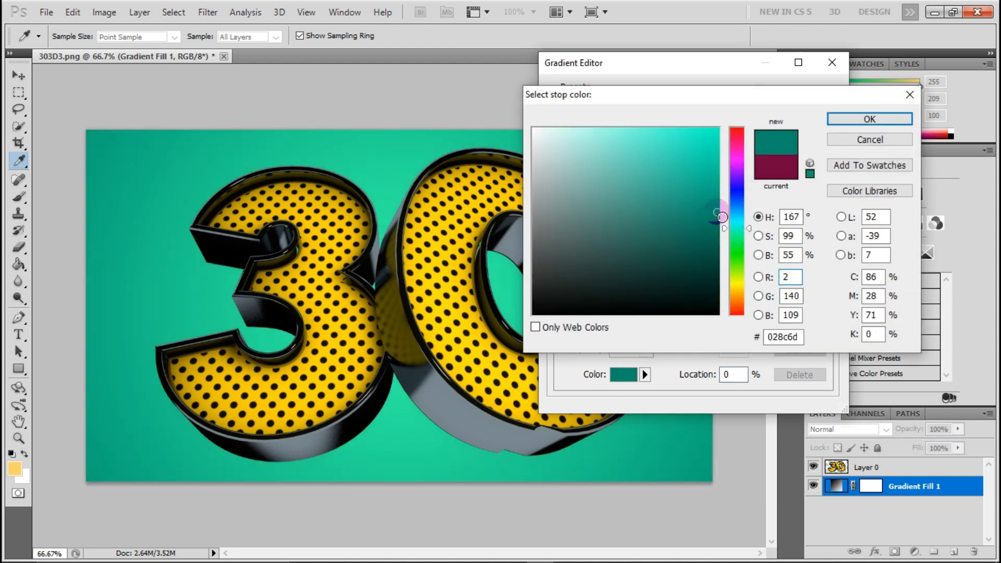
click(846, 119)
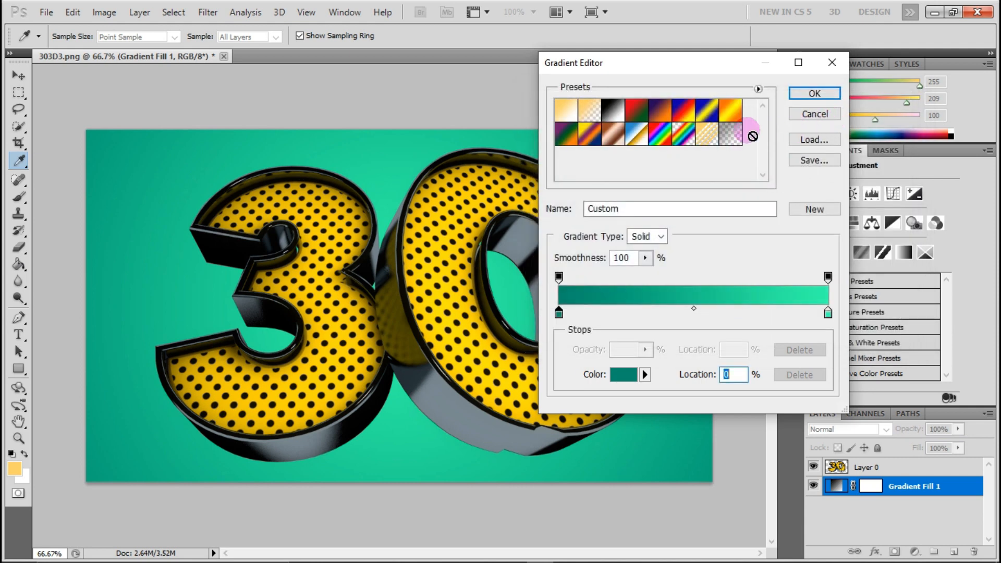
click(802, 99)
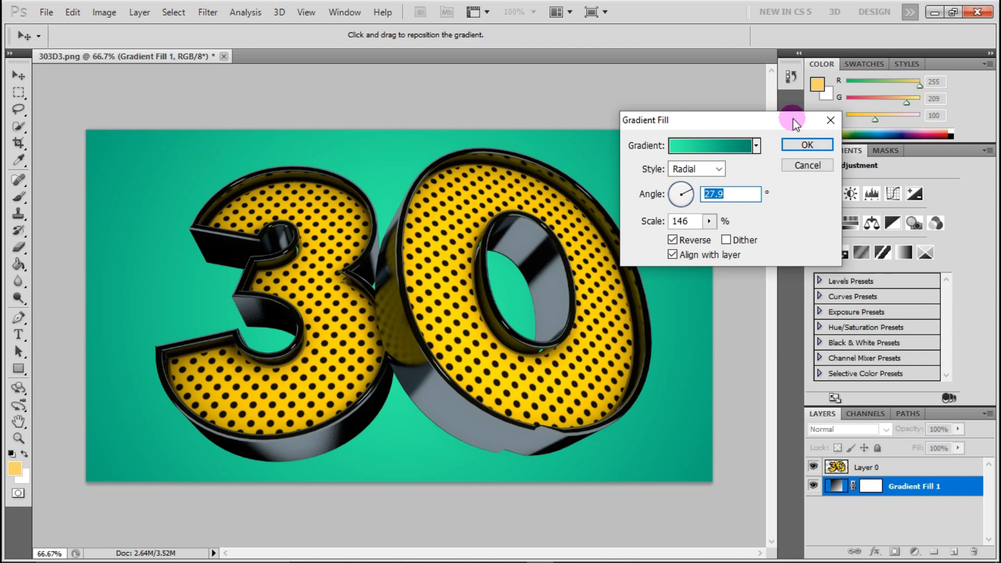
click(808, 141)
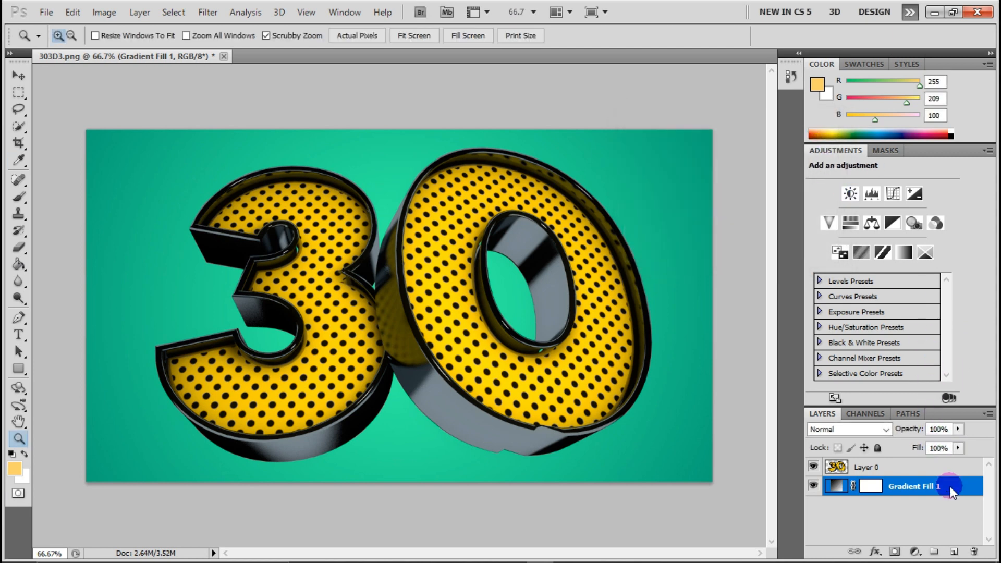
Rasterize the Gradient Fill 1 layer and add uniform monochromatic noise of about 16.57% to it.
right_click(950, 488)
click(922, 256)
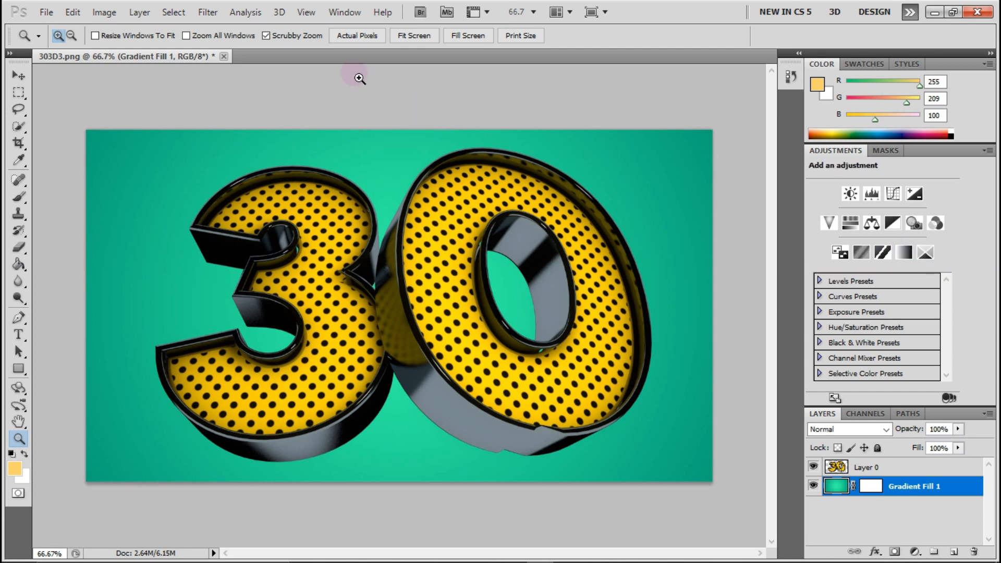
click(206, 12)
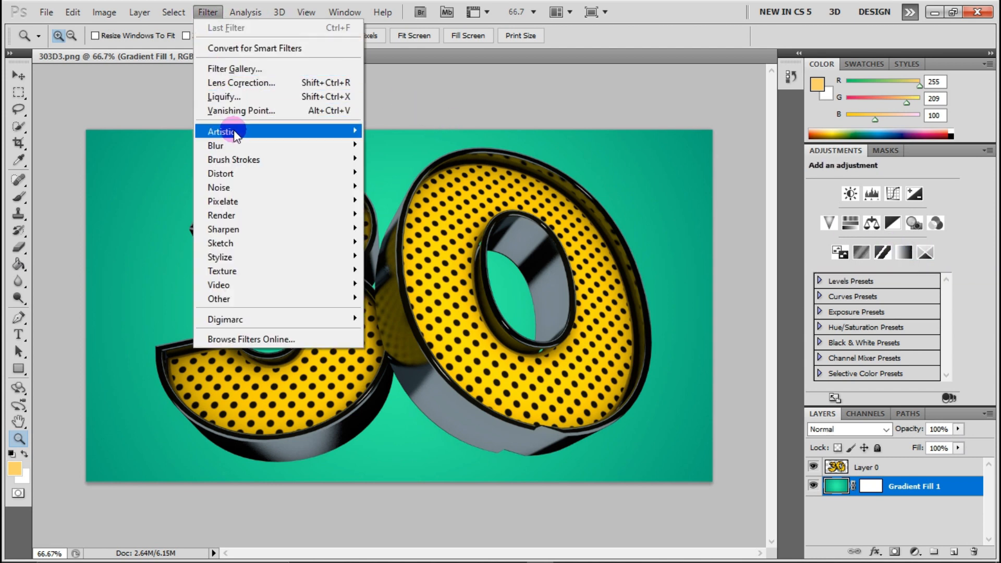
click(258, 185)
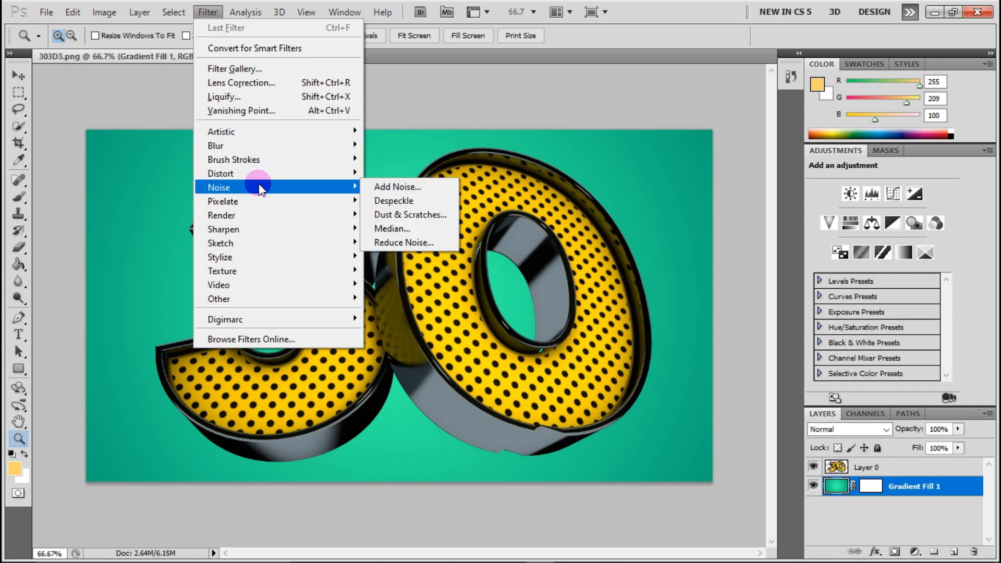
click(380, 184)
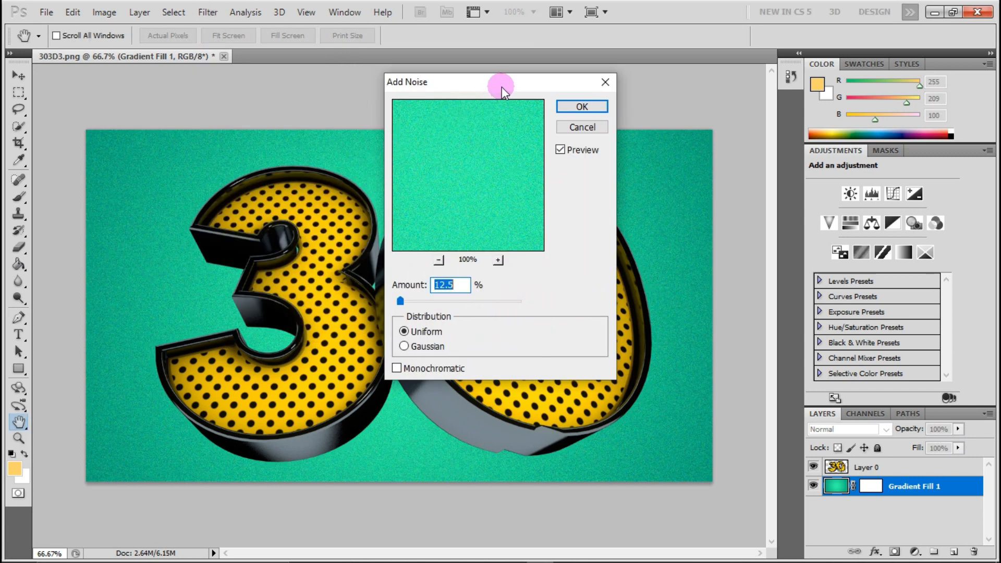
drag(502, 86, 620, 90)
click(533, 350)
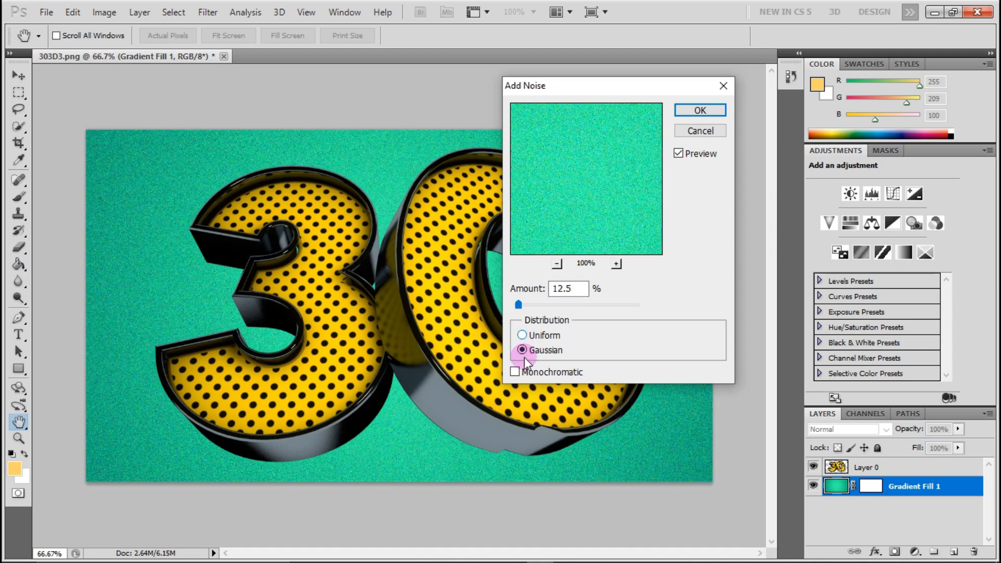
click(516, 372)
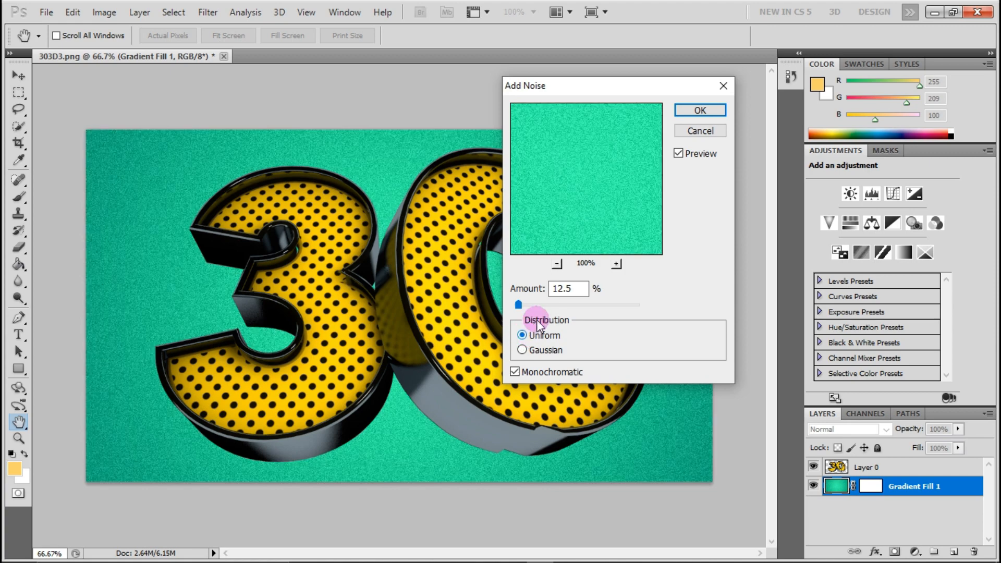
drag(530, 308, 519, 309)
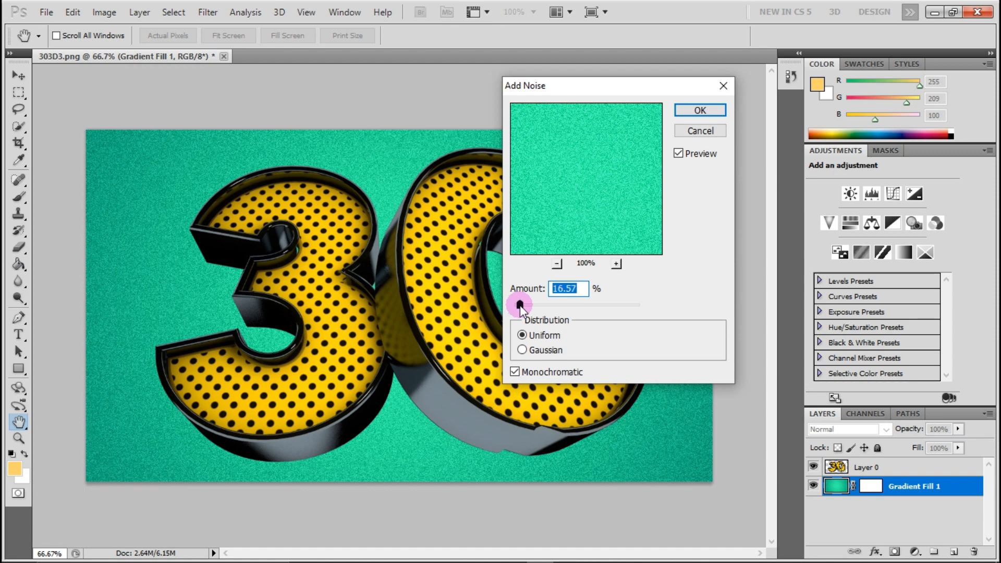
click(700, 110)
key(z)
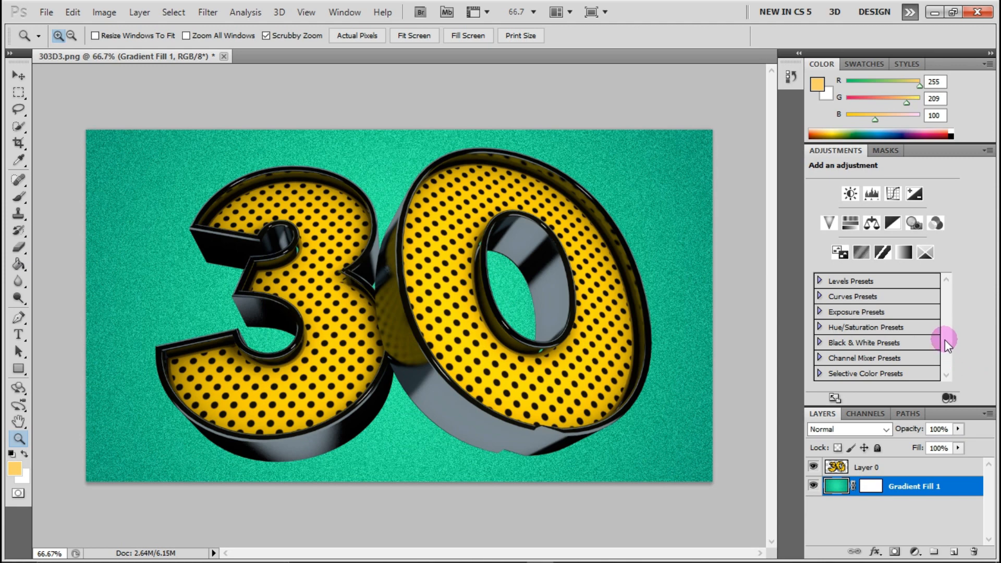
Soften the noise on the Gradient Fill 1 layer with a Gaussian Blur of small radius and check it at actual pixels.
click(219, 12)
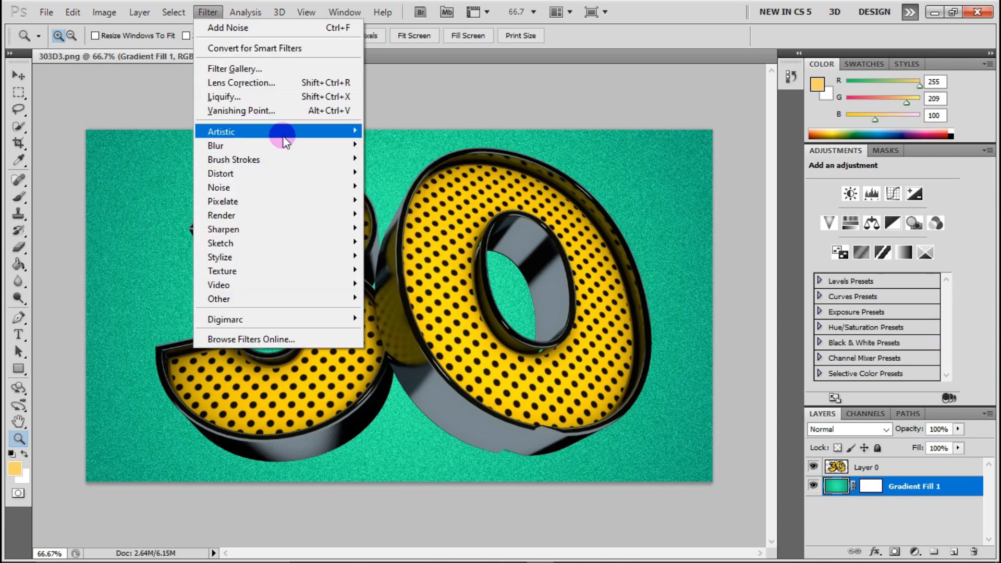
mouse_move(350, 145)
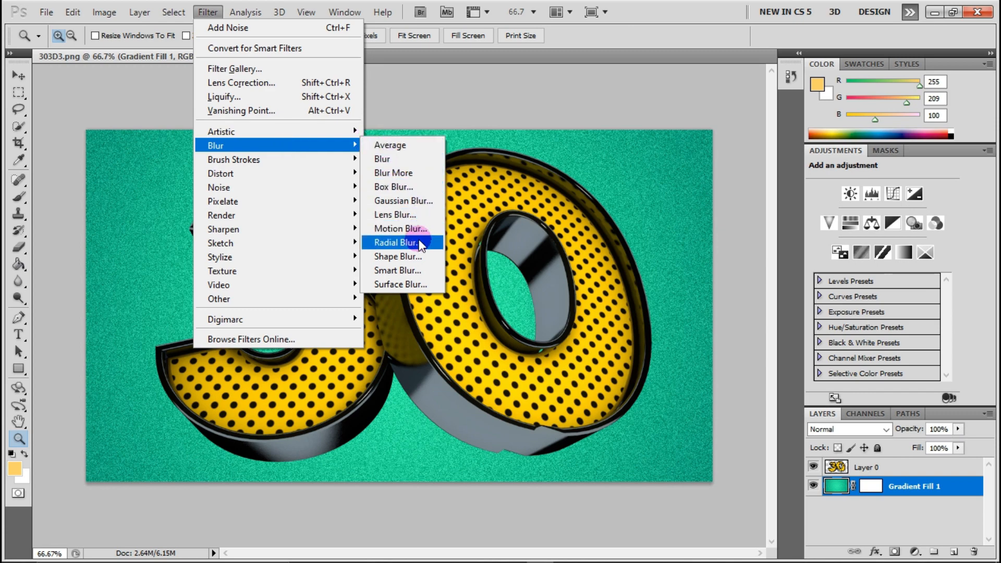
click(405, 201)
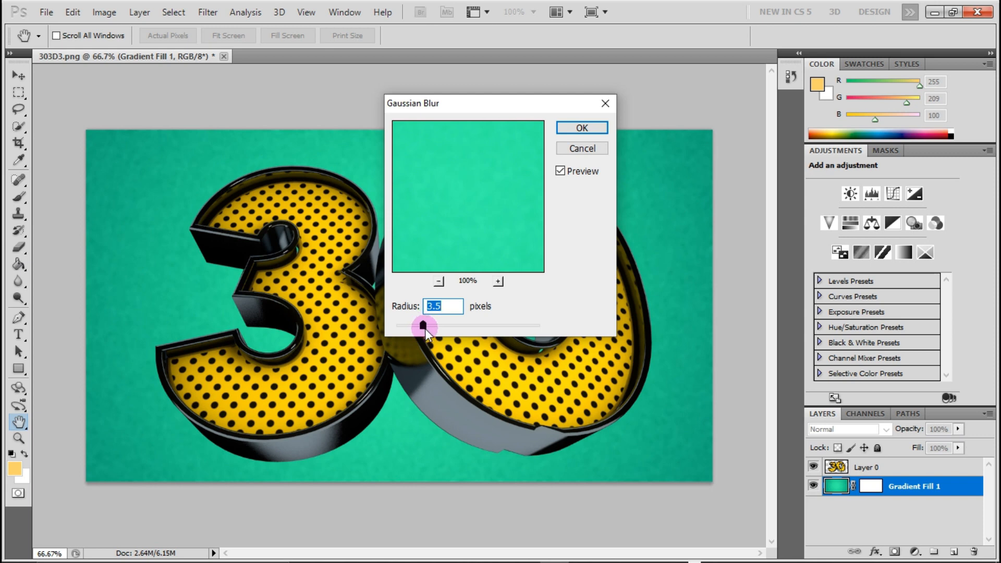
drag(424, 329, 403, 321)
drag(474, 323, 431, 326)
click(600, 127)
key(z)
click(356, 35)
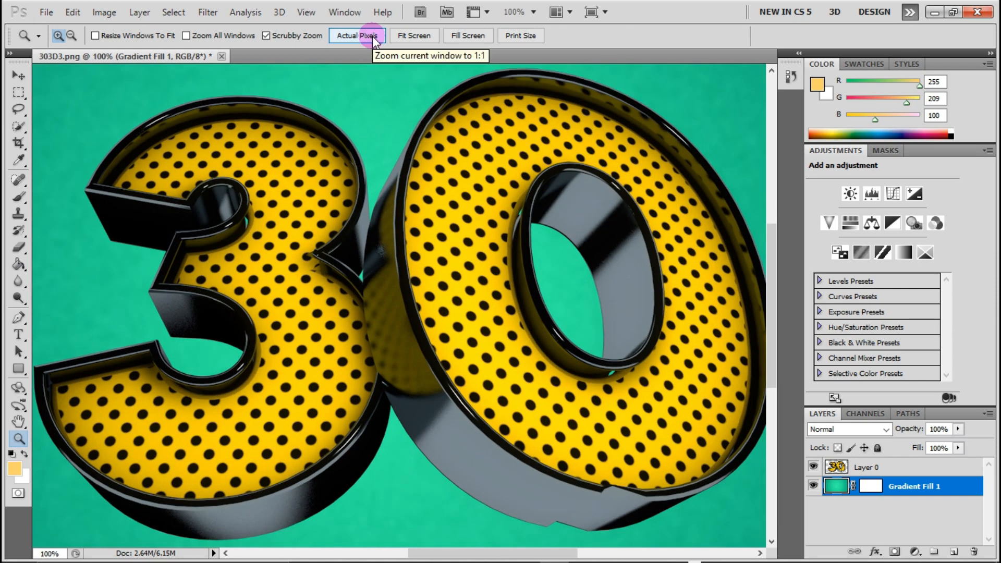
key(Tab)
scroll(522, 221, up, 1)
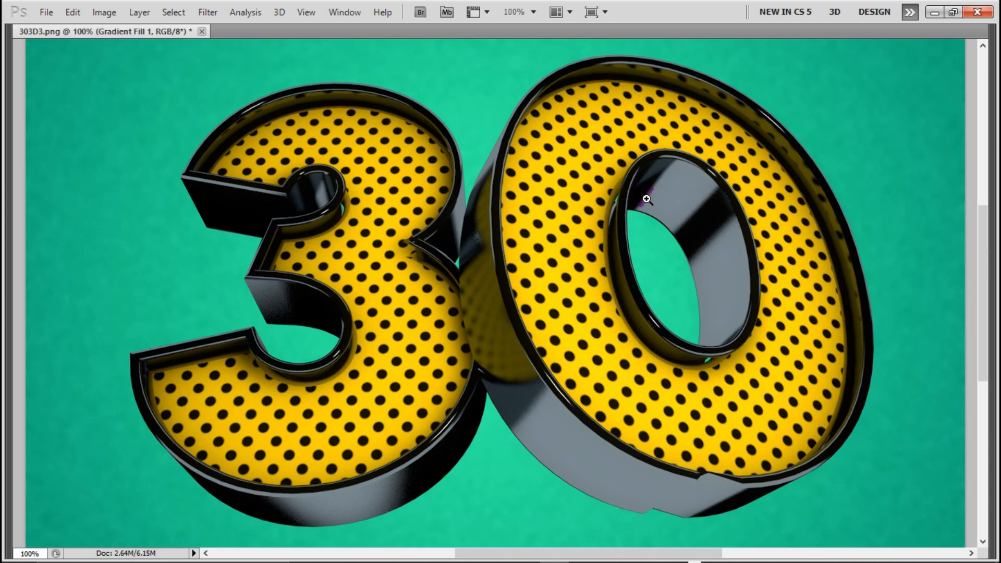
key(Tab)
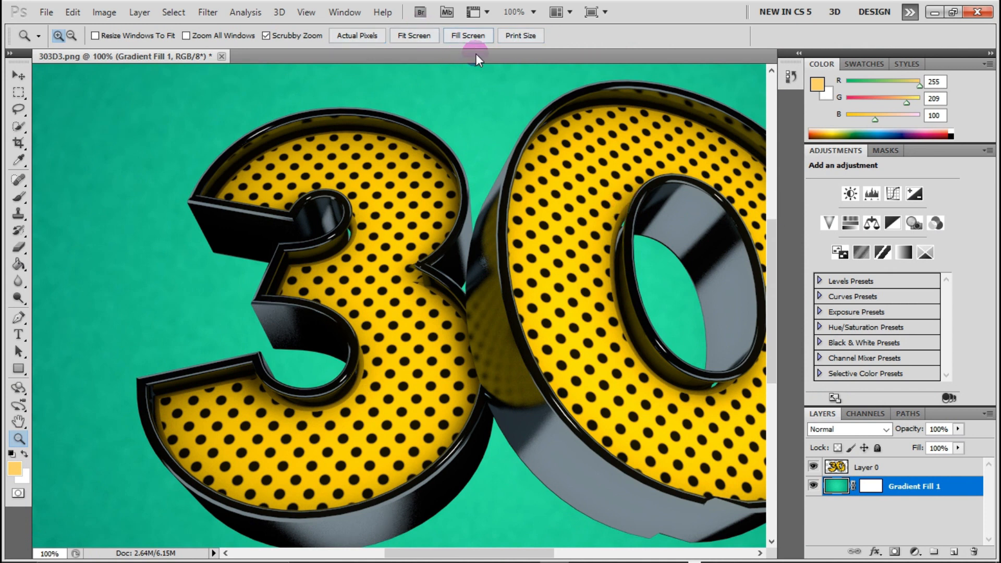
click(316, 174)
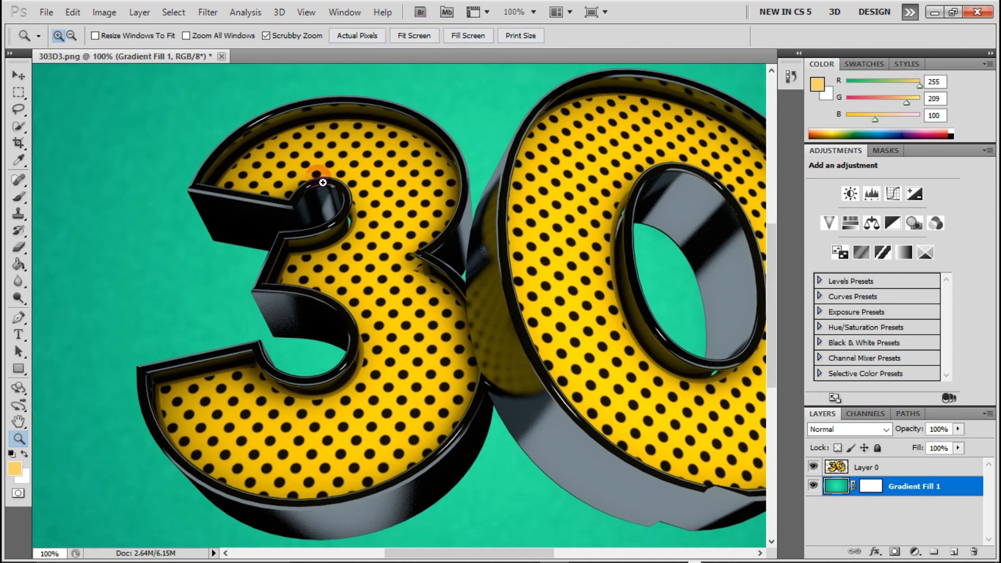
Adjust Layer 0, the 3D "30", with Vibrance set to +68 and Saturation to +24.
click(836, 467)
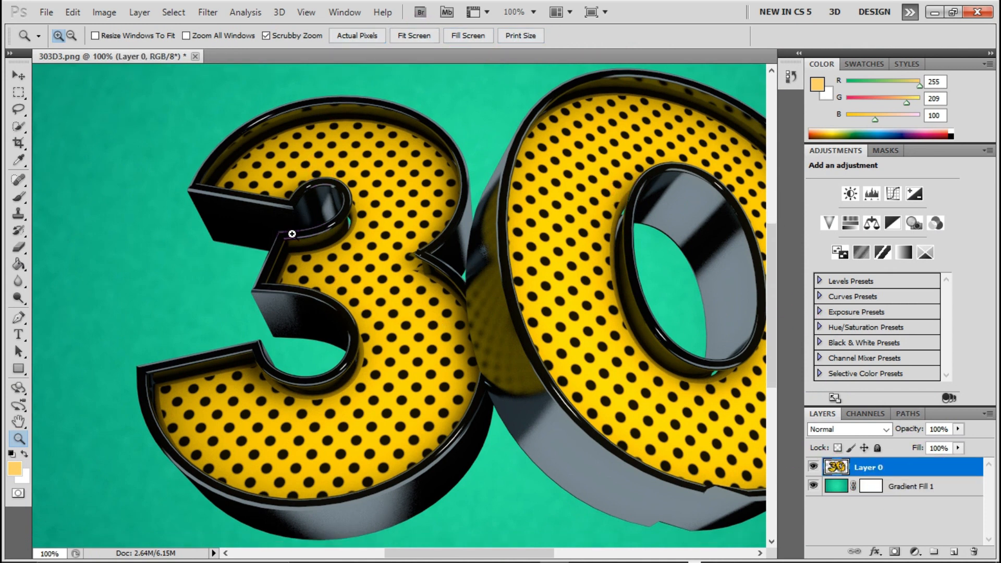
alt+click(229, 234)
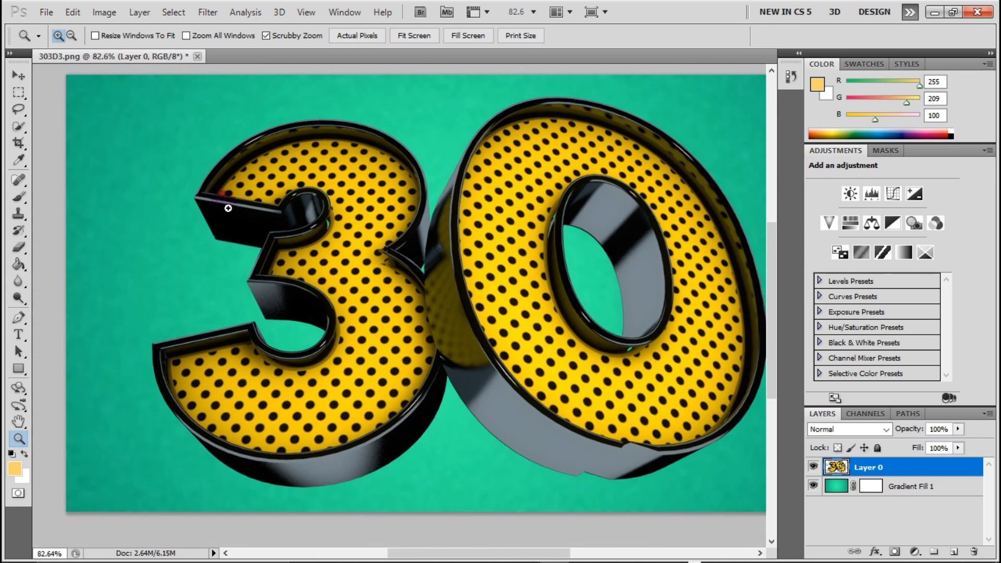
click(112, 13)
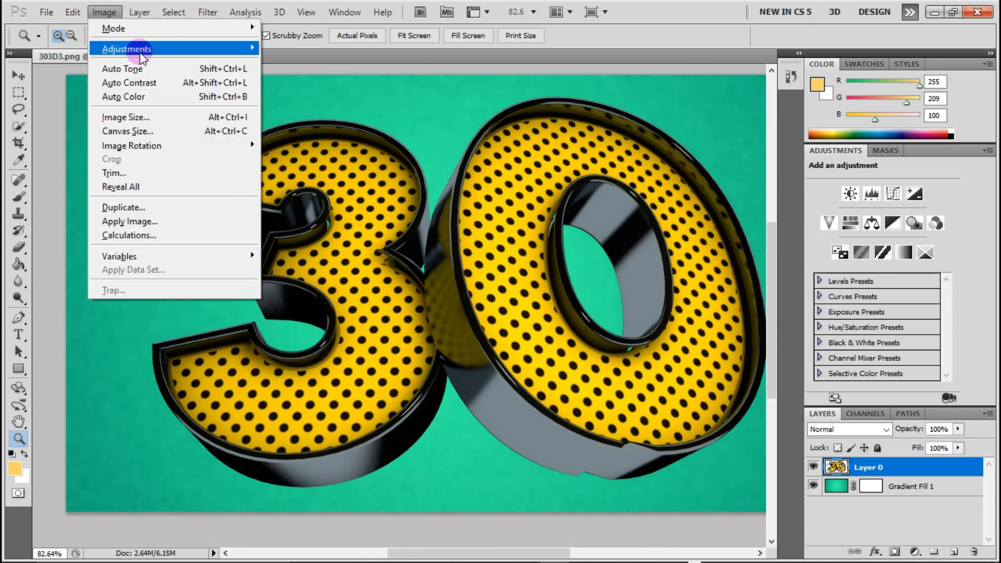
mouse_move(140, 50)
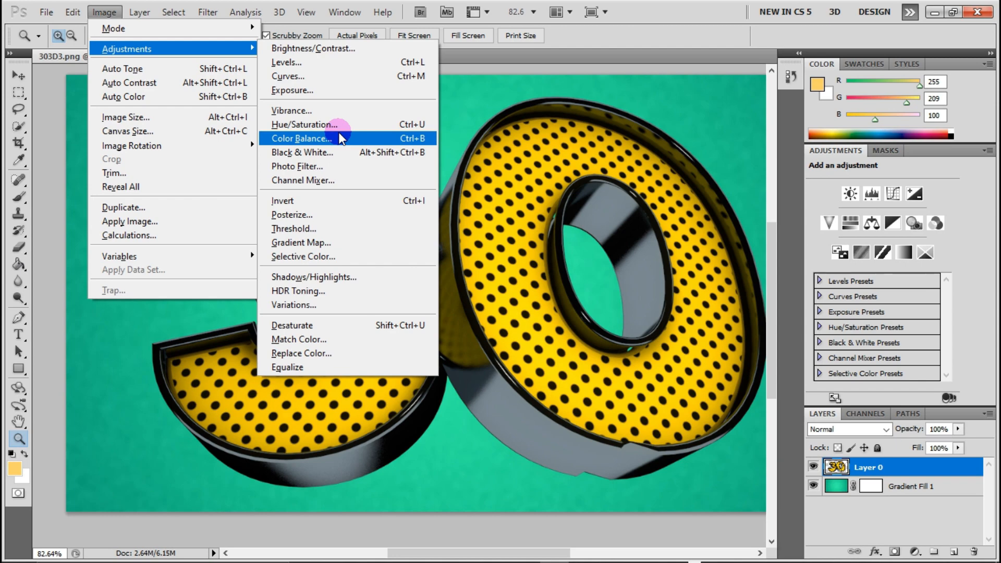
click(351, 113)
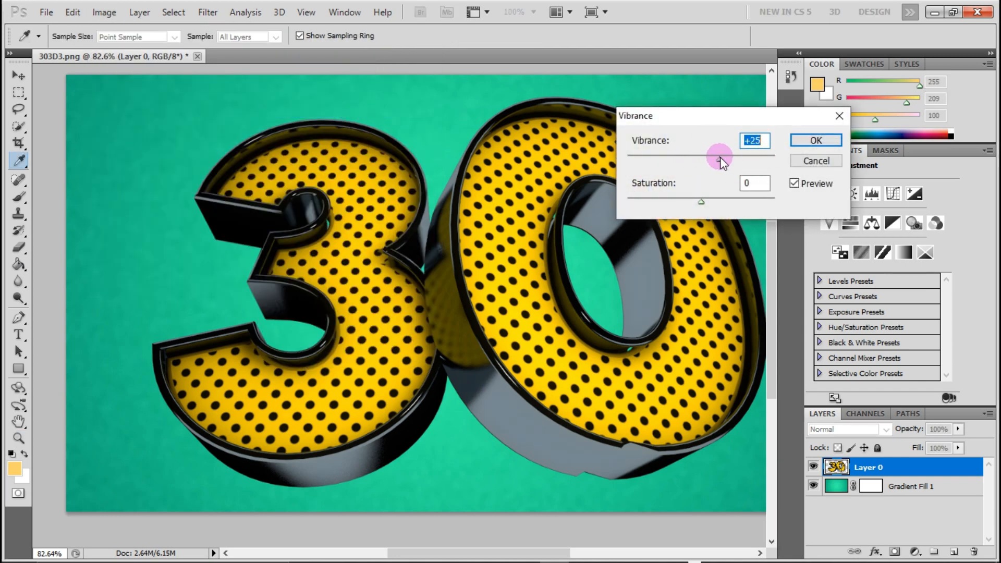
mouse_move(721, 157)
mouse_down()
mouse_move(777, 159)
mouse_move(734, 161)
mouse_move(767, 163)
mouse_up()
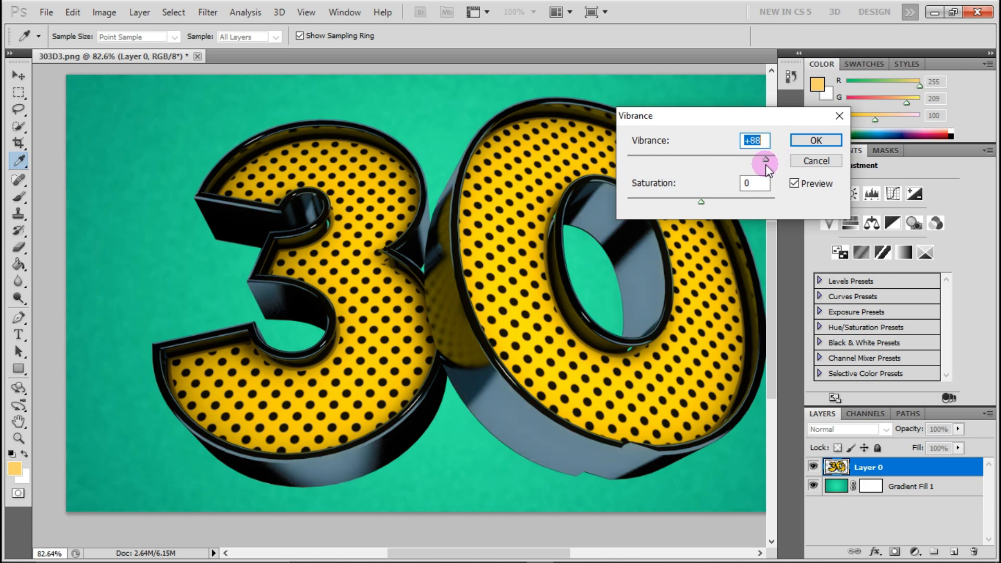
mouse_move(700, 203)
mouse_down()
mouse_move(671, 206)
mouse_move(708, 205)
mouse_up()
drag(764, 160, 737, 176)
drag(719, 116, 685, 142)
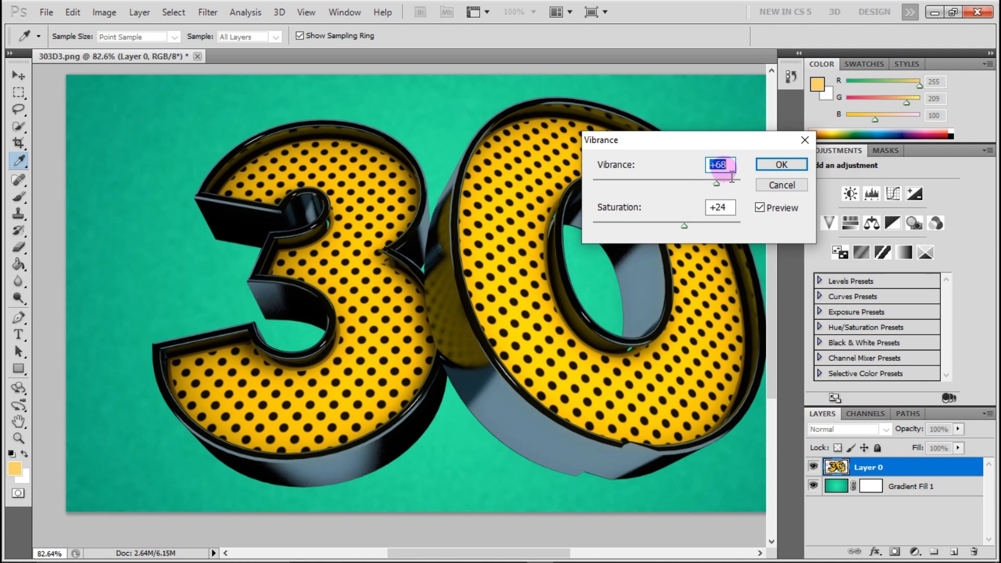
click(714, 207)
click(778, 166)
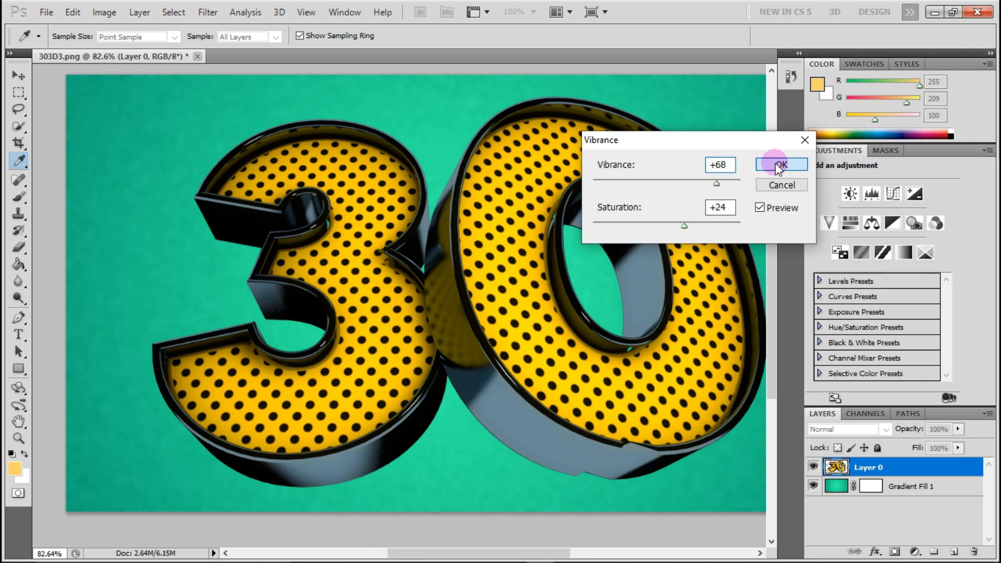
key(z)
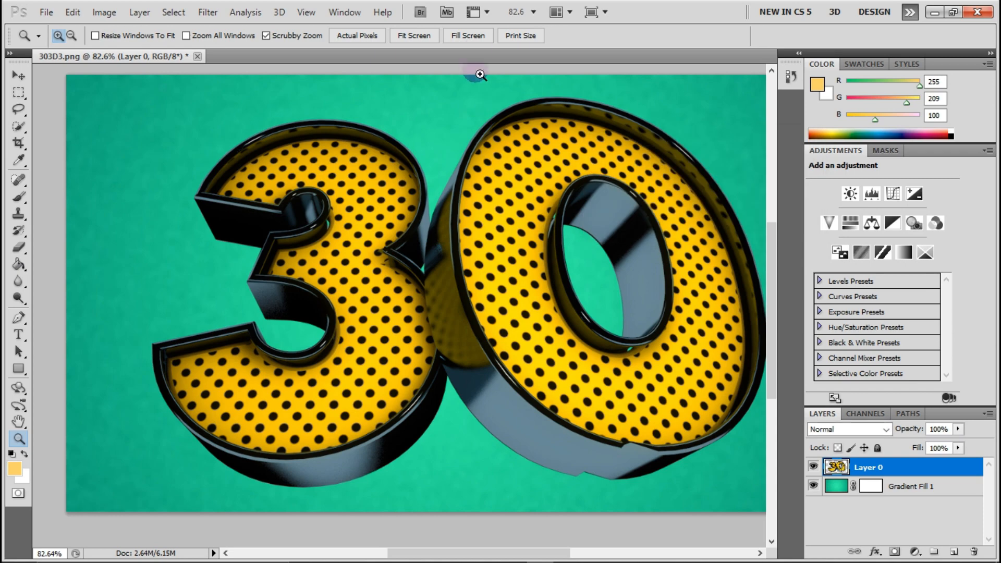
click(411, 35)
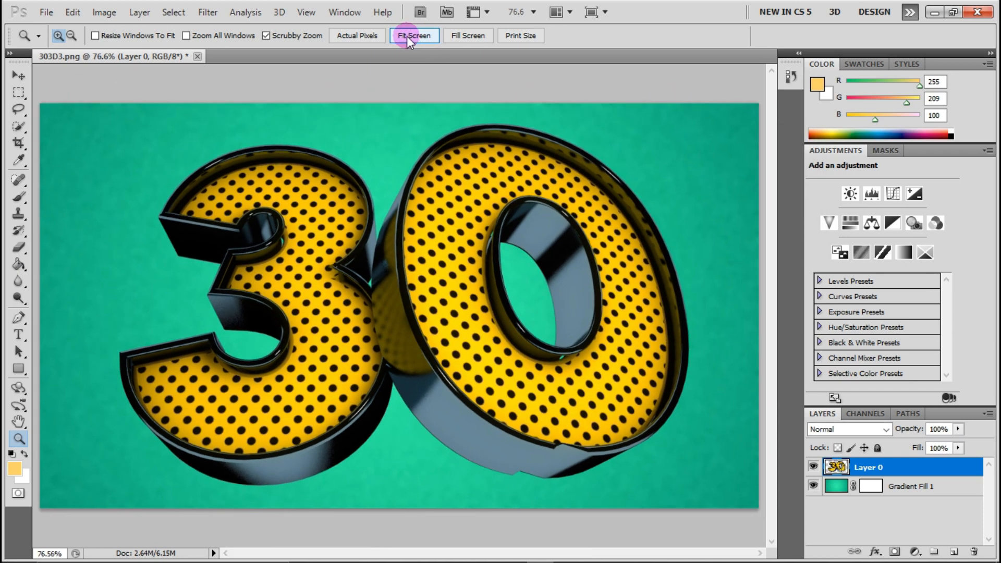
click(381, 37)
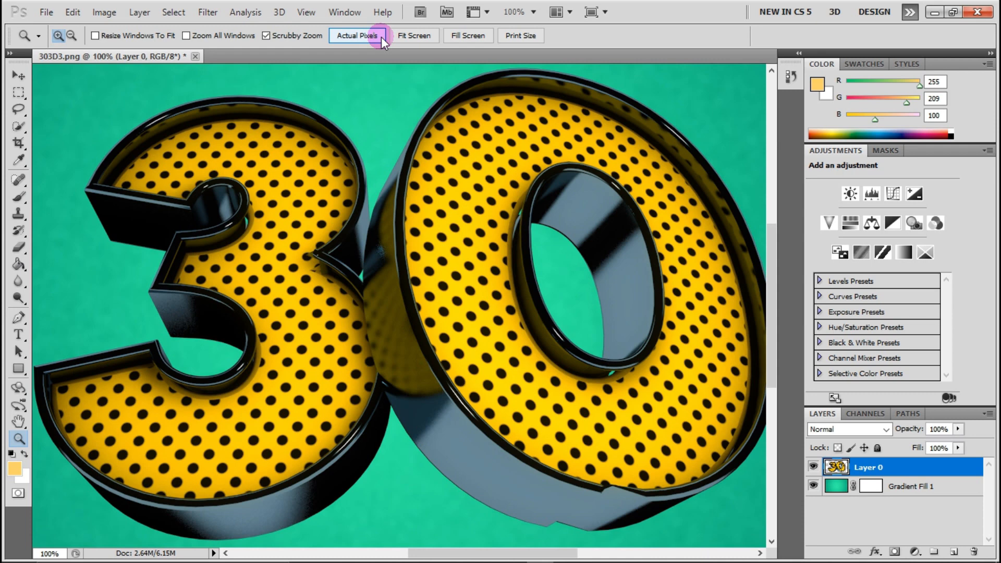
key(Tab)
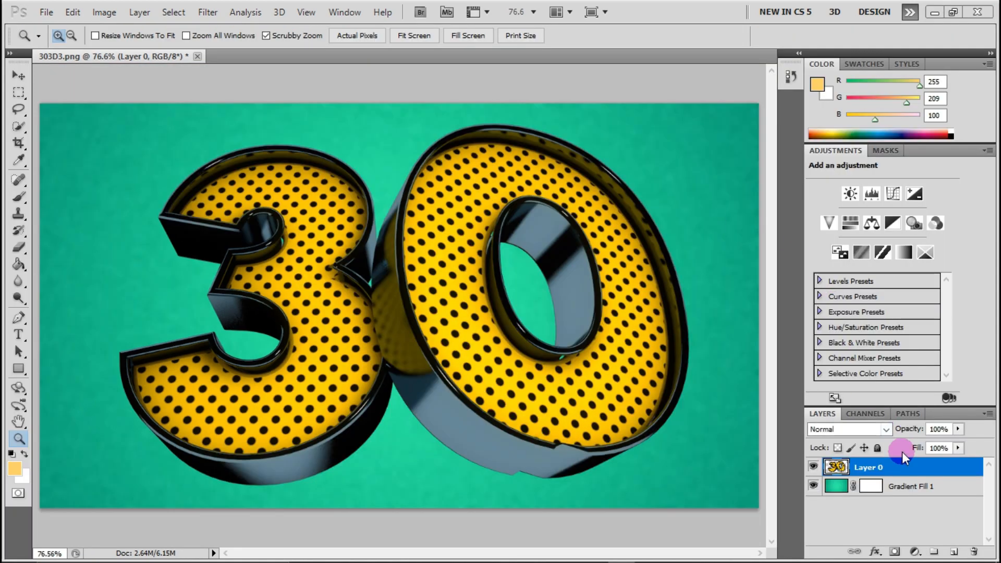
click(895, 551)
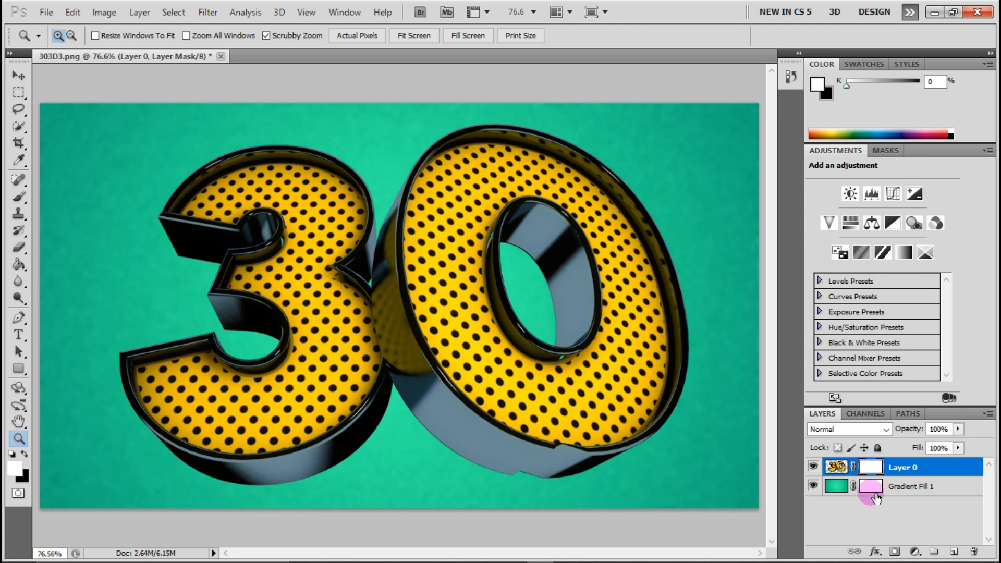
click(48, 11)
click(94, 27)
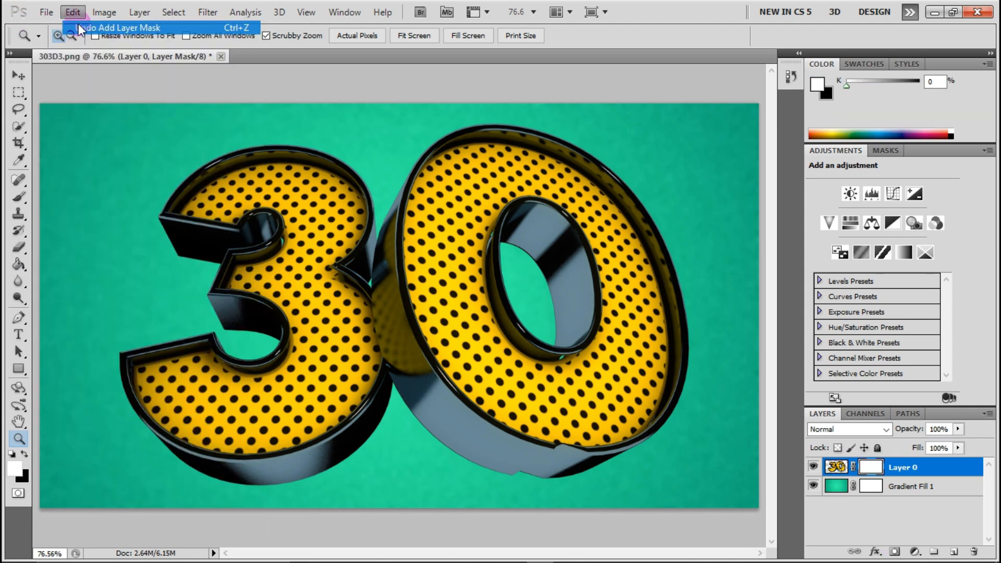
Add a Levels adjustment layer above Layer 0 and set its white input level to 209.
click(914, 551)
click(890, 321)
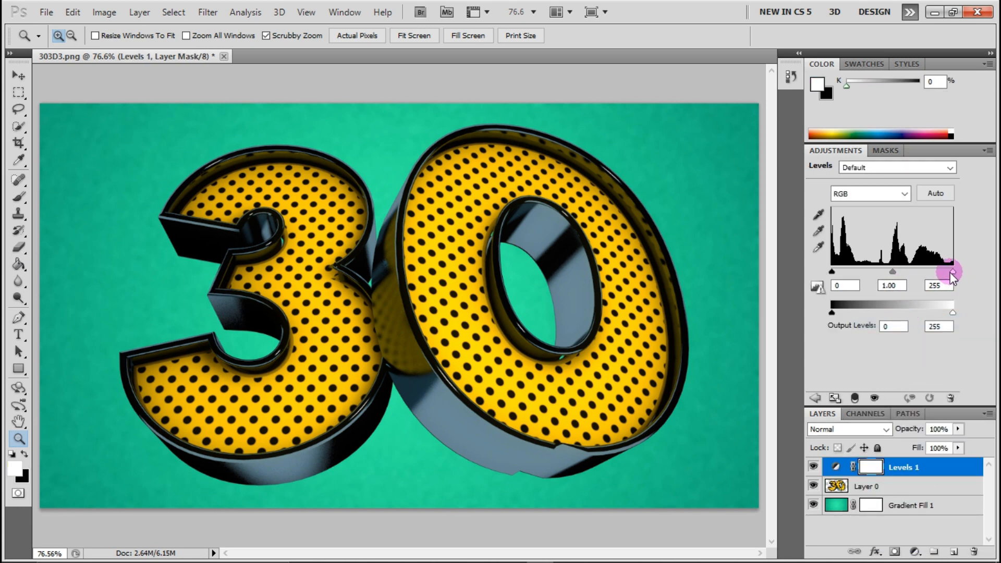
drag(950, 273, 930, 273)
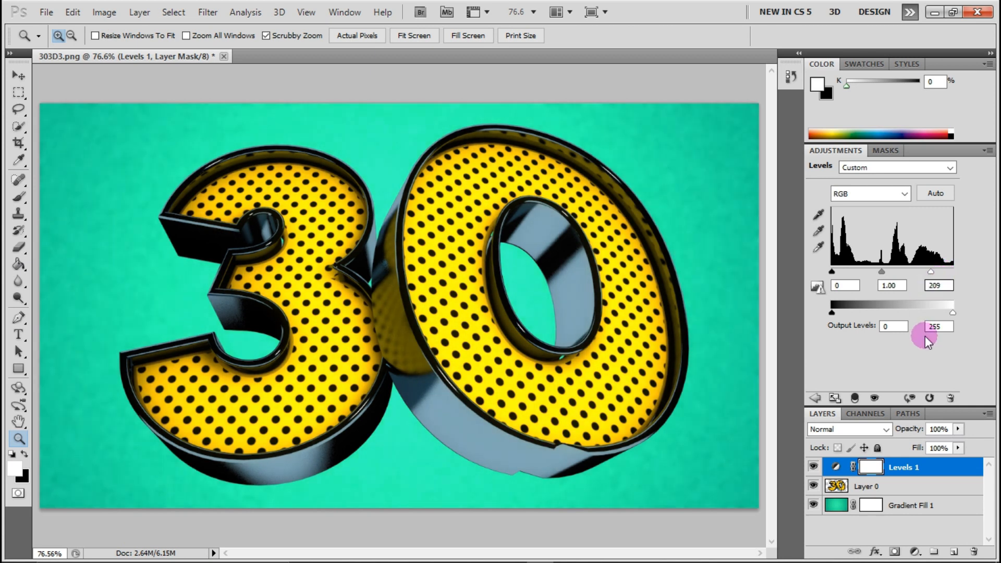
Clip the Levels 1 adjustment to Layer 0 and toggle its visibility to compare the "30" with and without it.
click(854, 398)
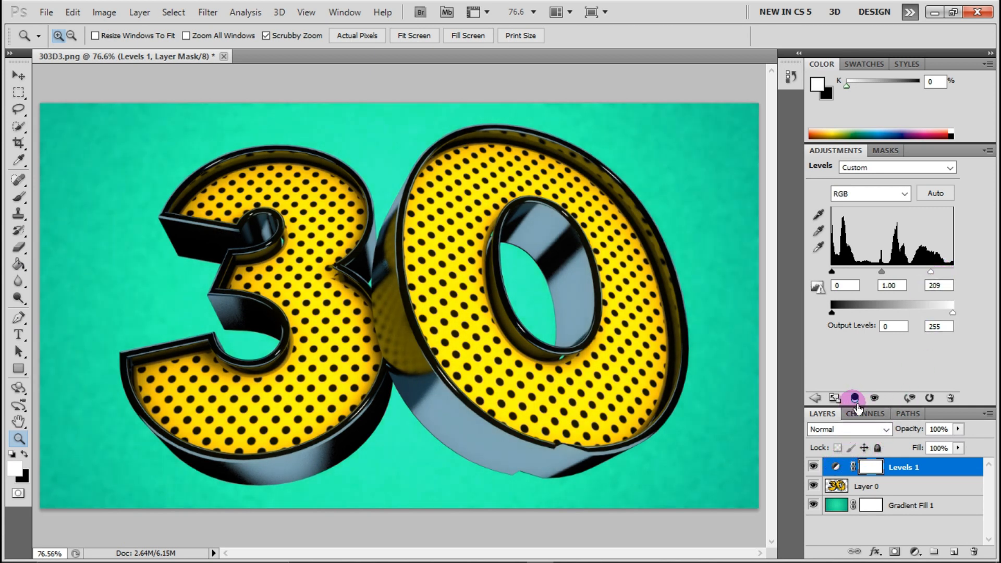
click(814, 466)
click(815, 467)
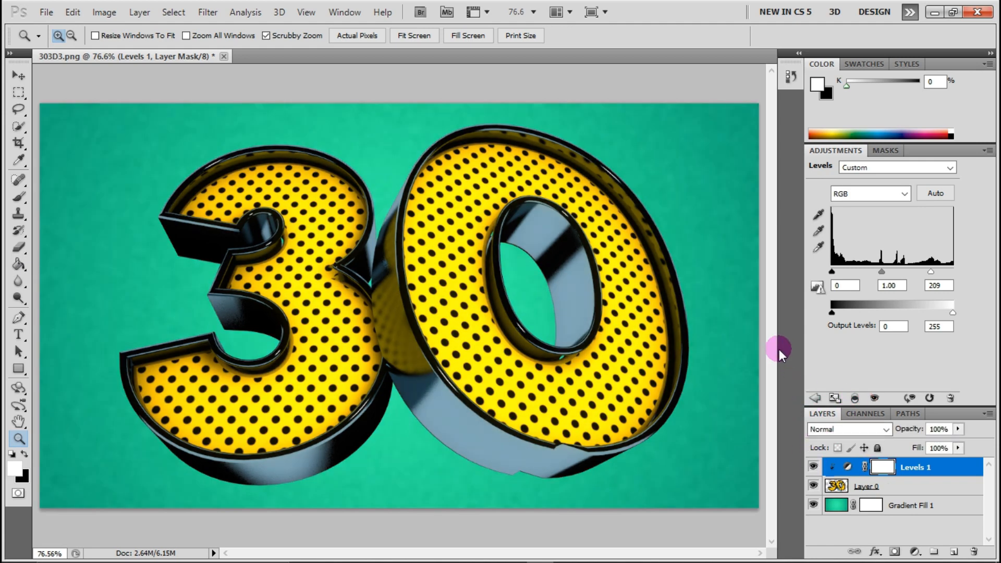
click(813, 466)
click(813, 466)
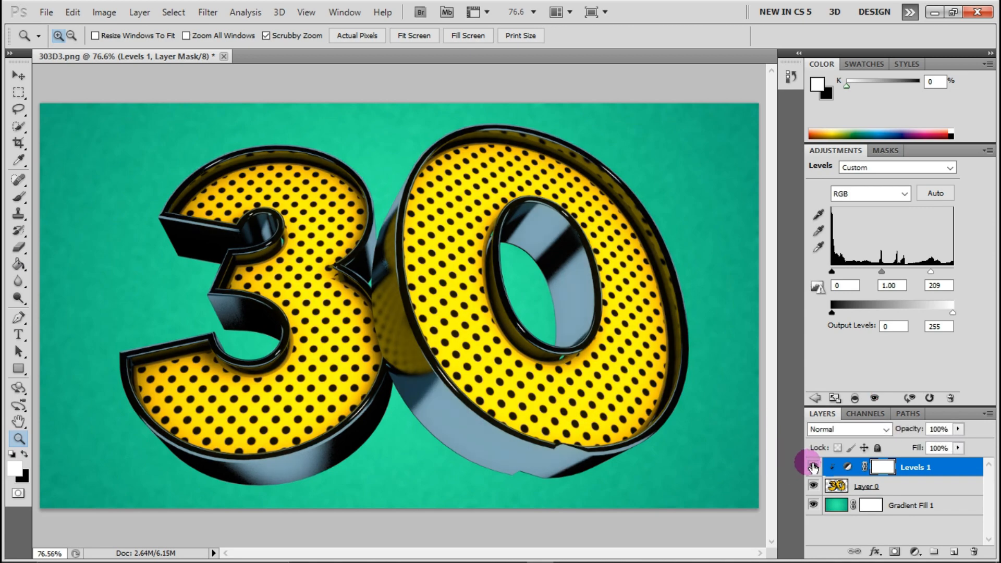
Reduce the opacity of the Levels 1 adjustment layer to 72%.
click(939, 448)
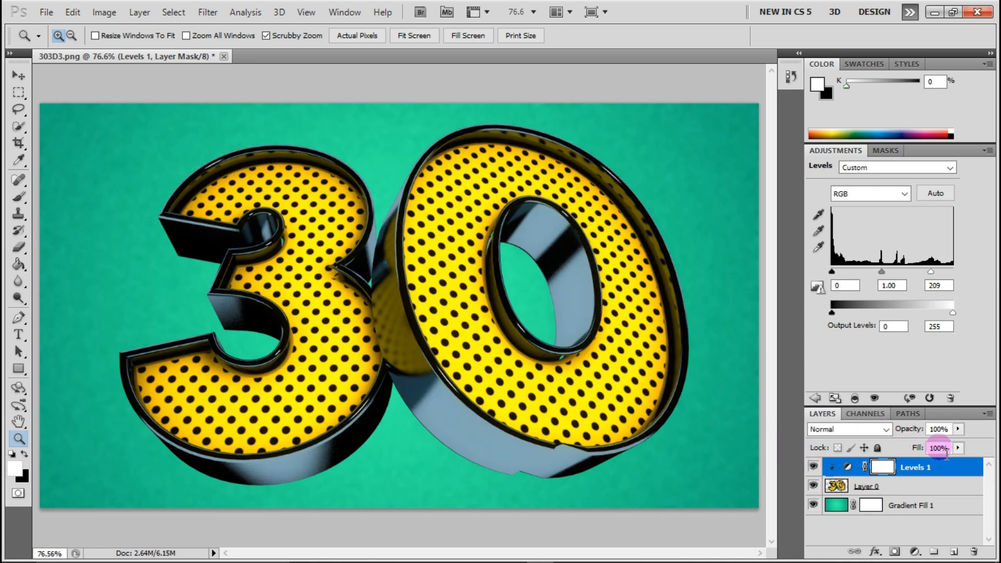
mouse_move(958, 429)
mouse_down()
mouse_move(973, 448)
mouse_move(858, 447)
mouse_move(961, 445)
mouse_move(937, 446)
mouse_move(947, 443)
mouse_move(934, 431)
mouse_up()
click(19, 76)
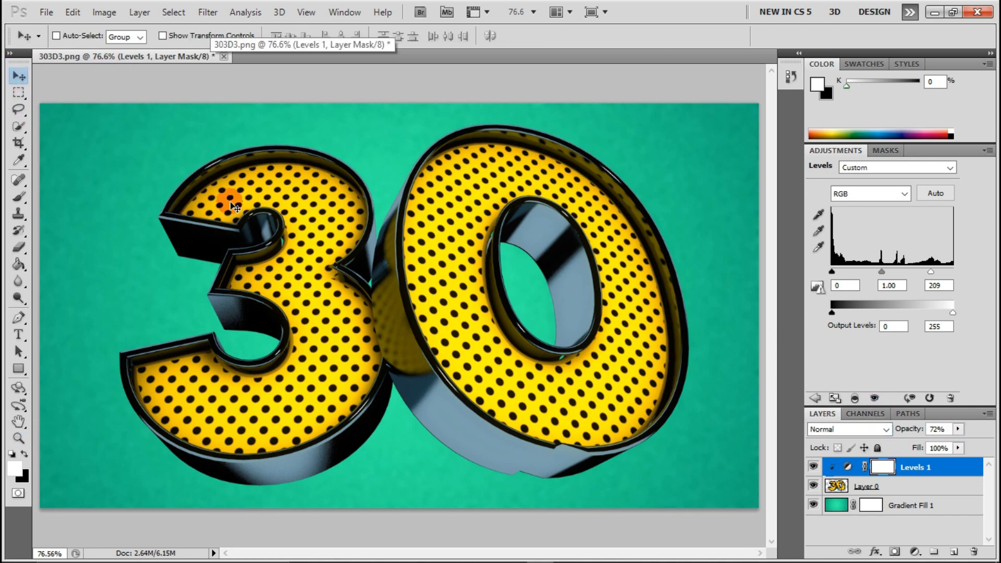
Examine the finished "30" composite at actual pixels with the interface panels hidden.
key(Tab)
key(Tab)
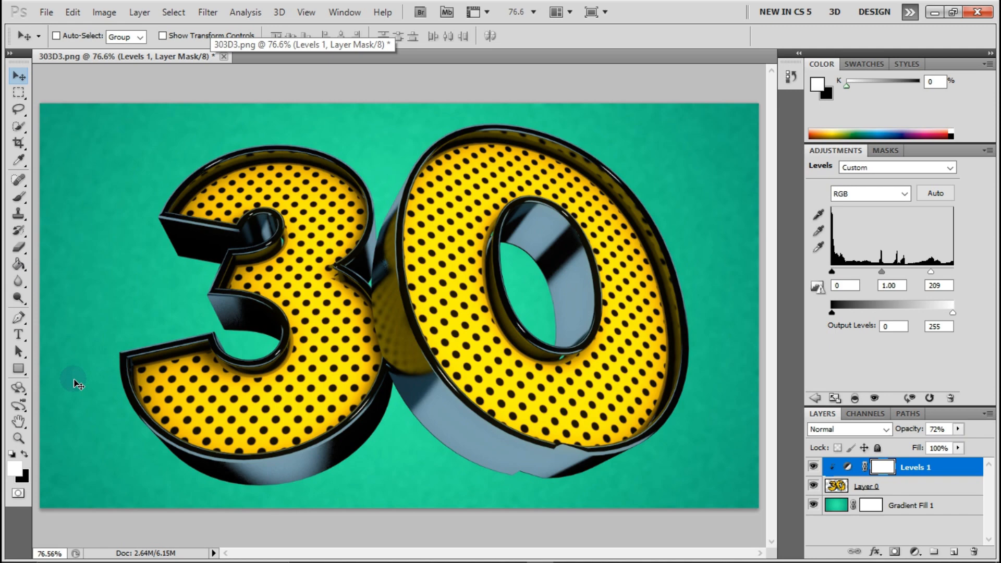
click(21, 438)
click(357, 36)
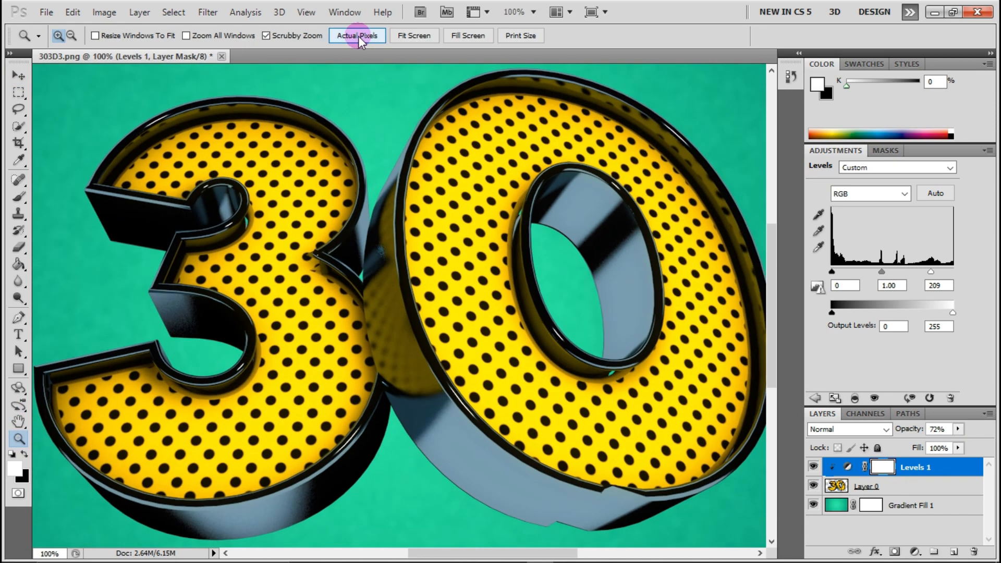
key(Tab)
scroll(537, 91, up, 1)
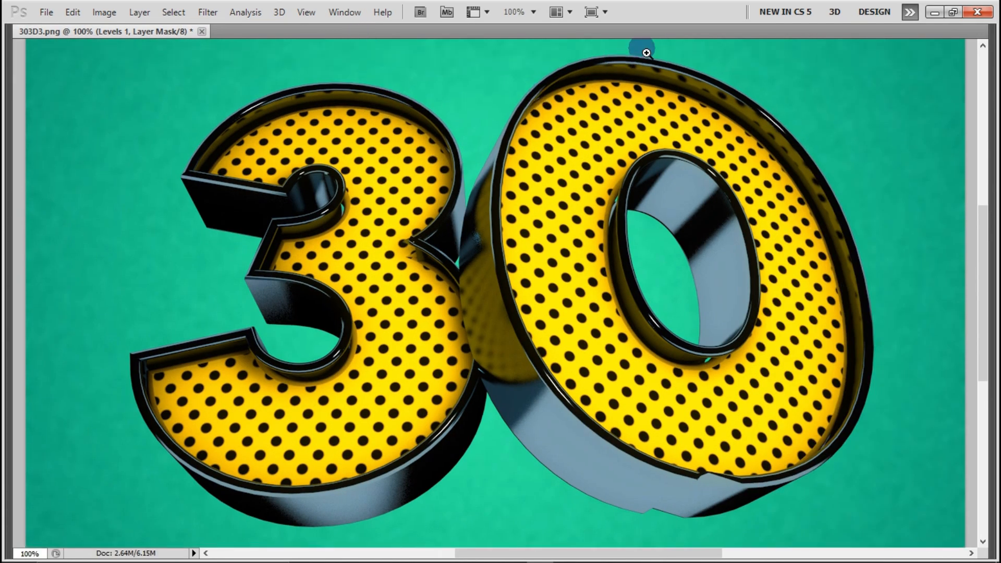